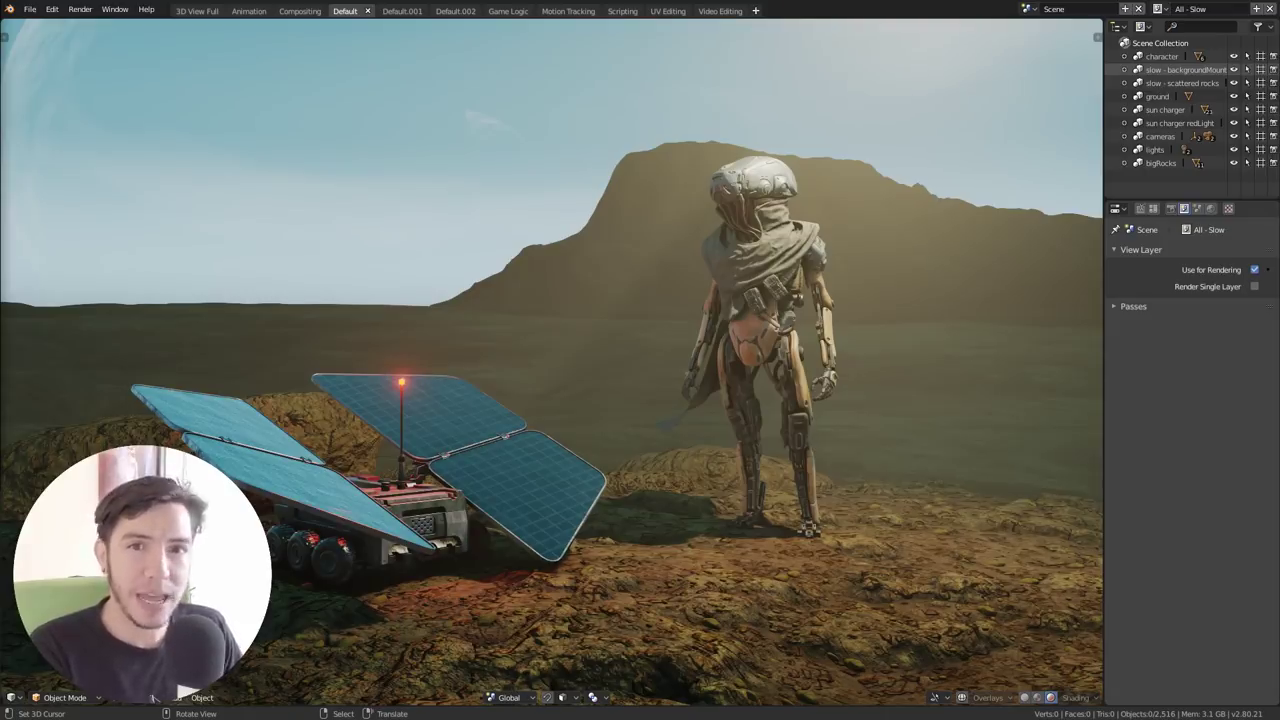
Step: Bring the browser with the "Call for Content: MatCaps" thread over the scene and go to the thread's latest replies
left_click_drag(5, 640, 723, 343, "alt")
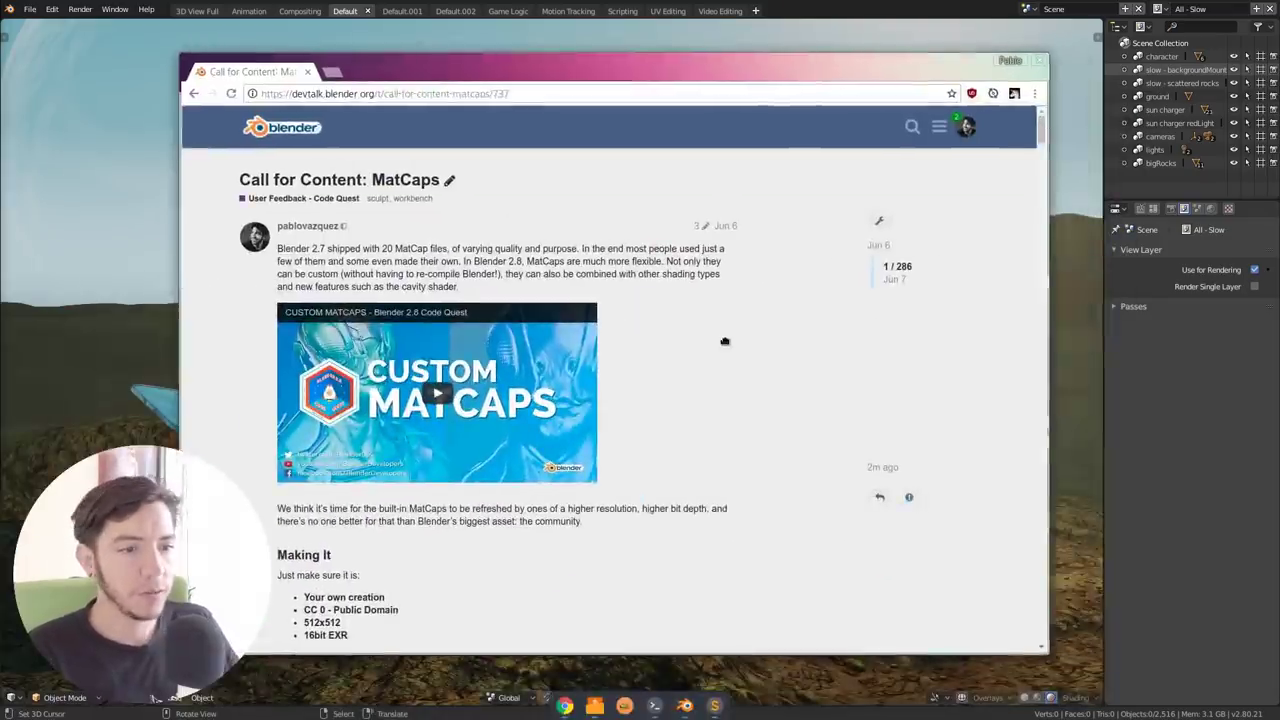
right_click_drag(911, 557, 975, 513, "alt")
left_click_drag(975, 513, 915, 530, "alt")
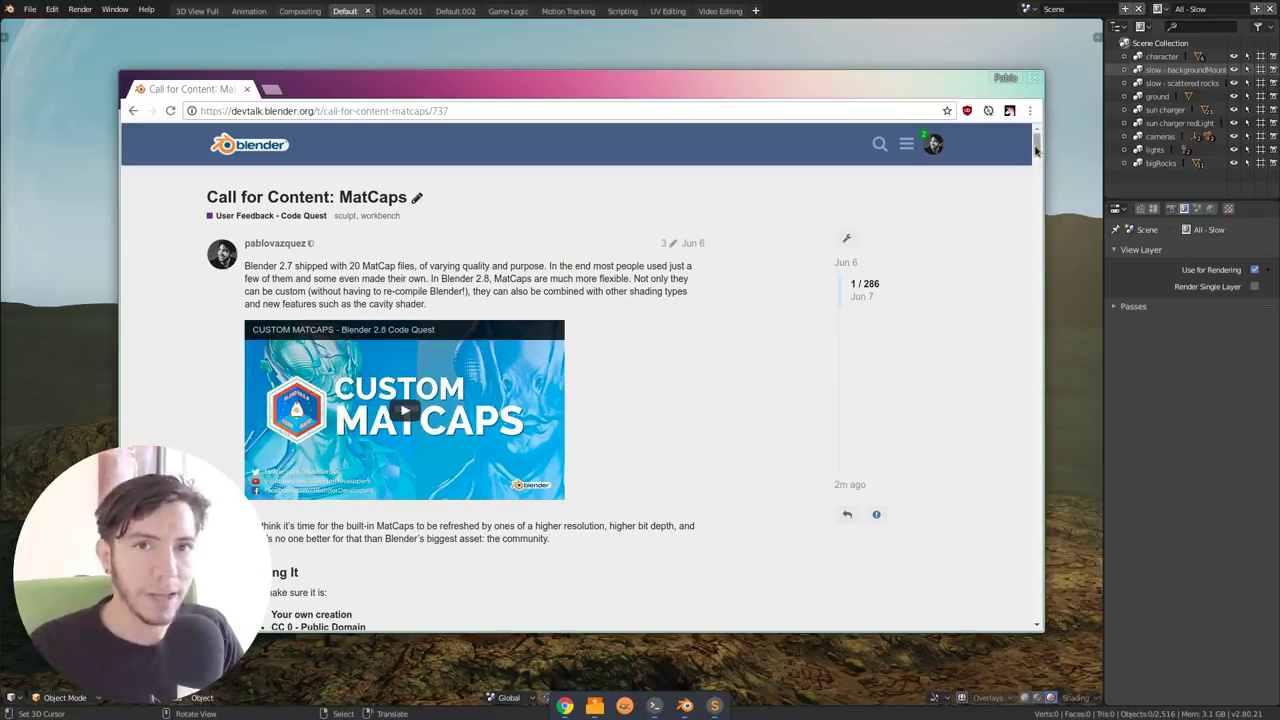
left_click_drag(1036, 148, 1050, 182)
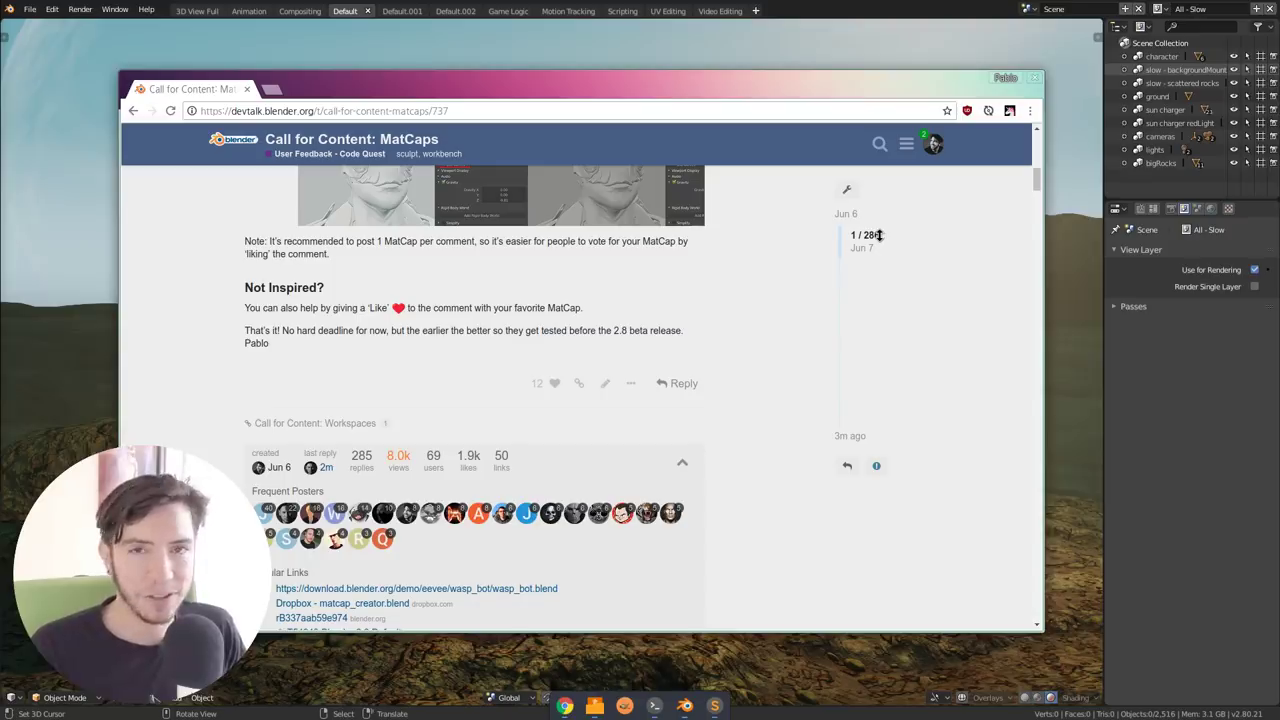
left_click_drag(879, 235, 900, 445)
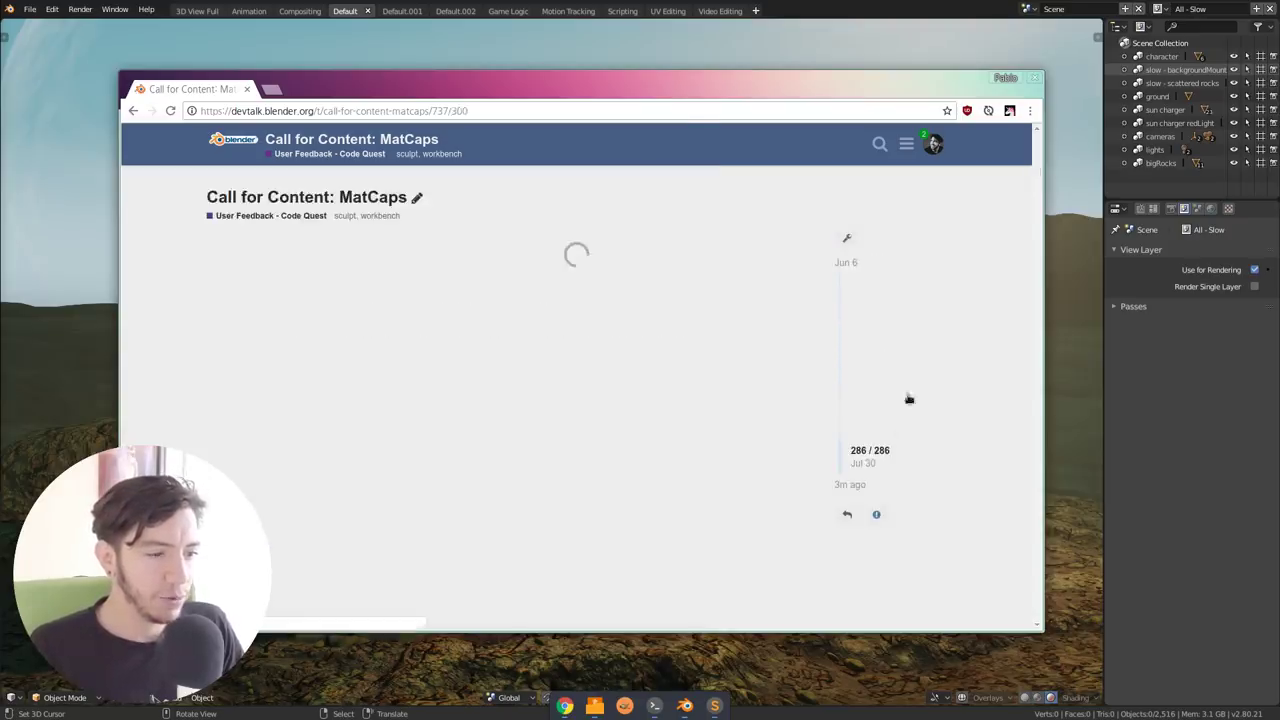
scroll(912, 385, "up", 10)
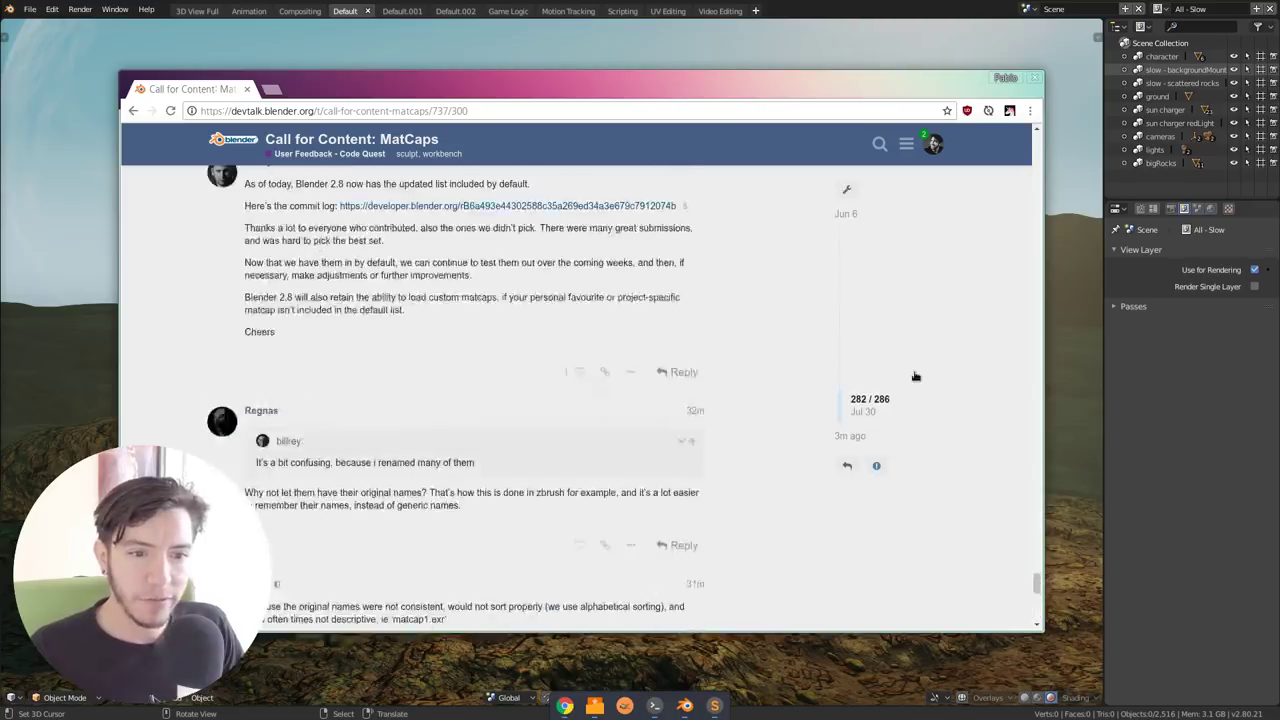
scroll(915, 376, "up", 5)
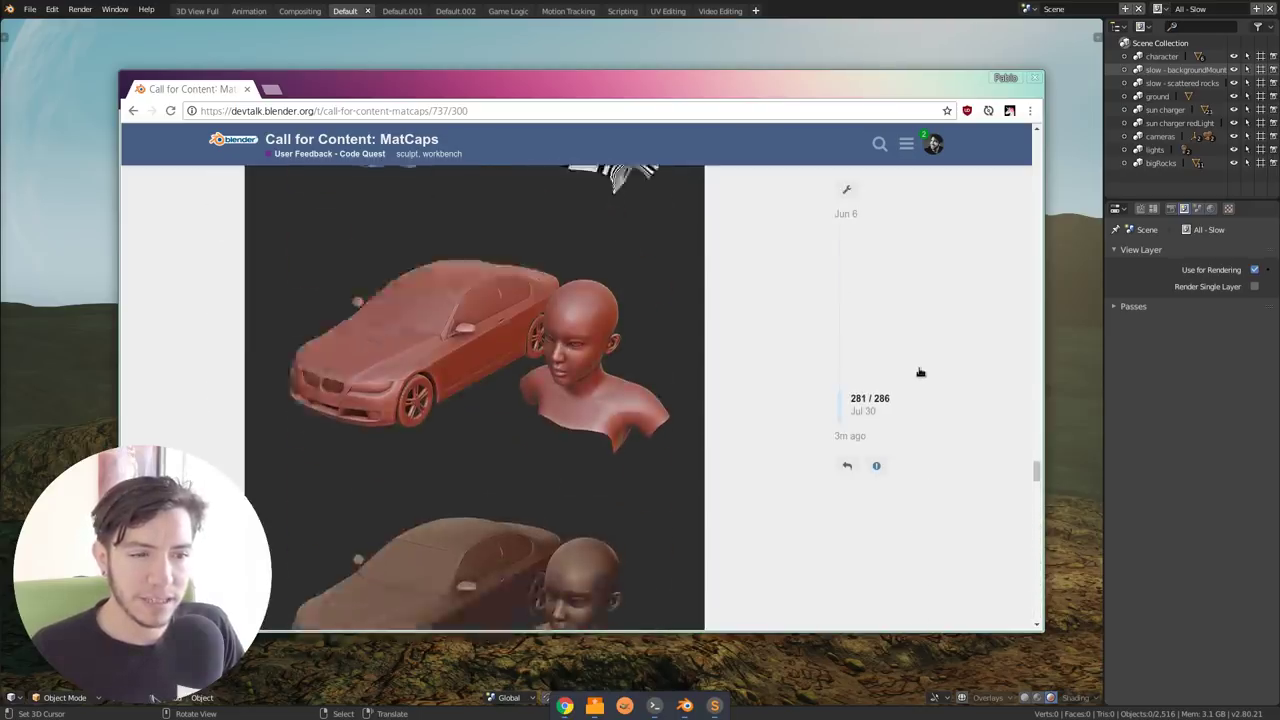
Step: Reposition and enlarge the browser window, then look over the rendered matcap examples and the thumbnail overview of the selection
left_click_drag(832, 87, 836, 59)
right_click_drag(890, 500, 894, 557, "alt")
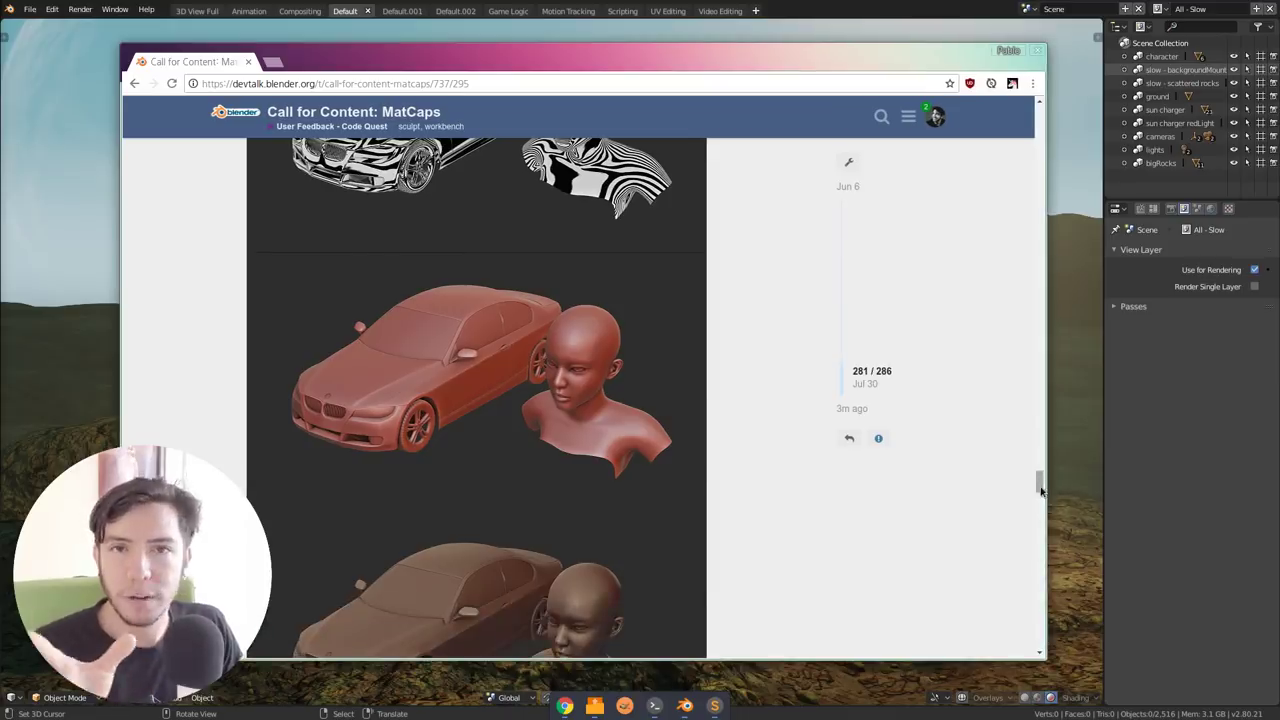
left_click_drag(1040, 490, 1036, 368)
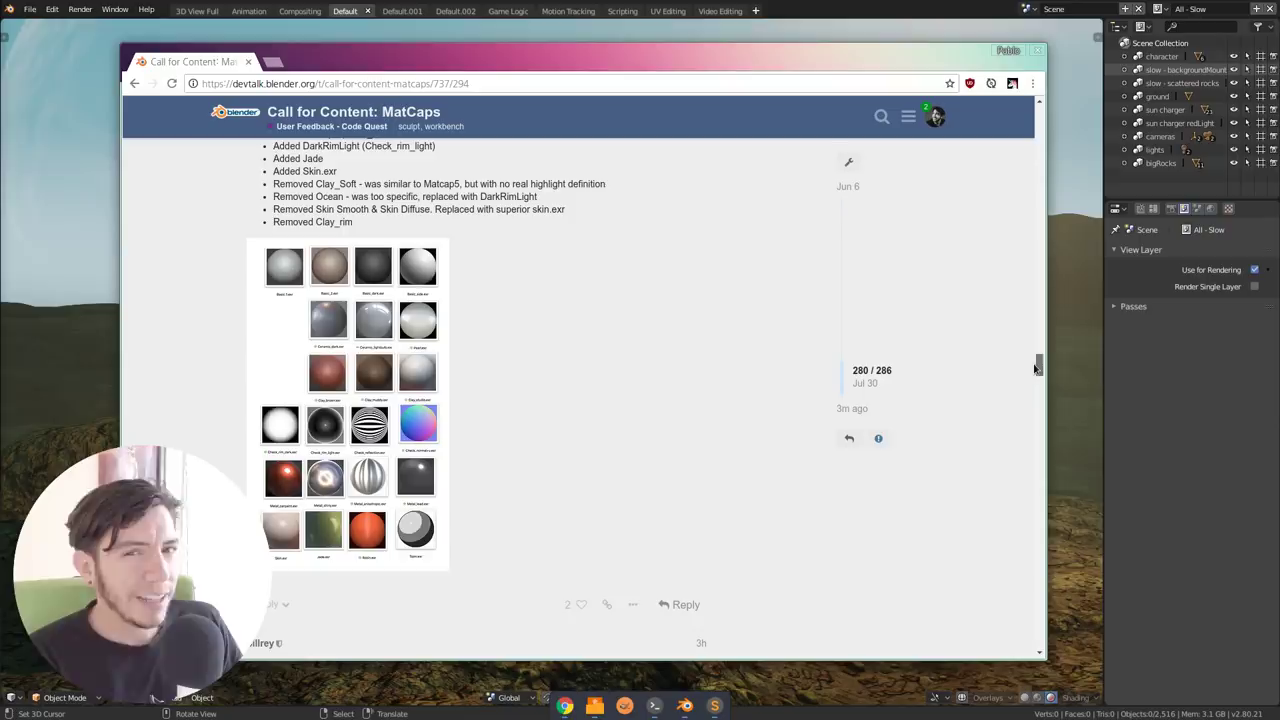
left_click_drag(1036, 368, 1036, 214)
Step: Browse back through the earlier replies, examining the matcap sculpting tests and the suggestions for matcaps to add or remove
scroll(714, 243, "up", 10)
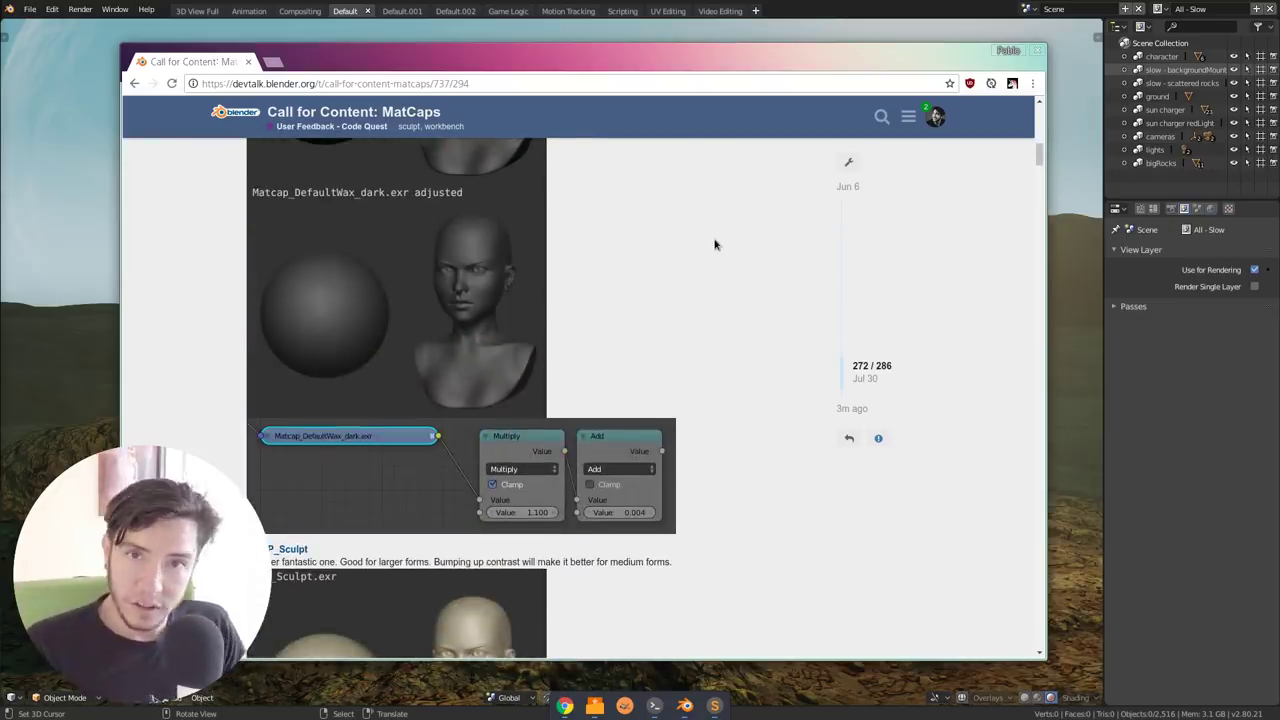
scroll(714, 243, "up", 5)
scroll(714, 243, "up", 4)
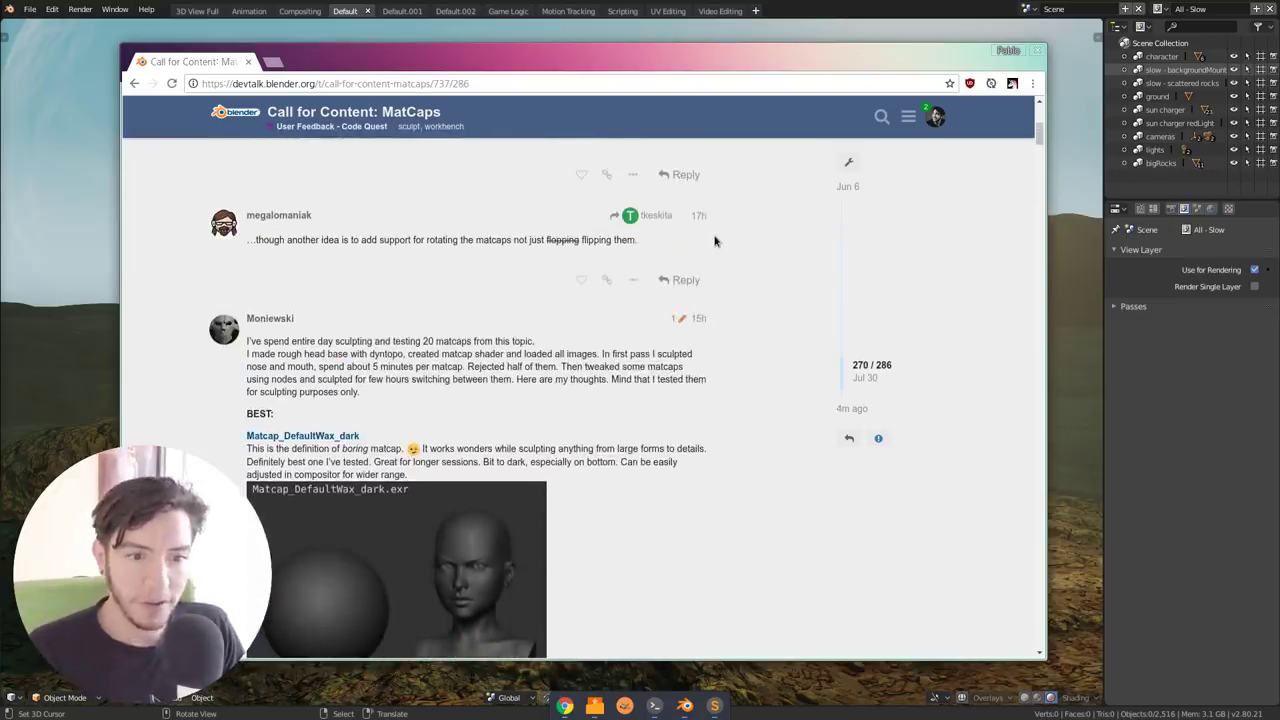
scroll(753, 246, "down", 1)
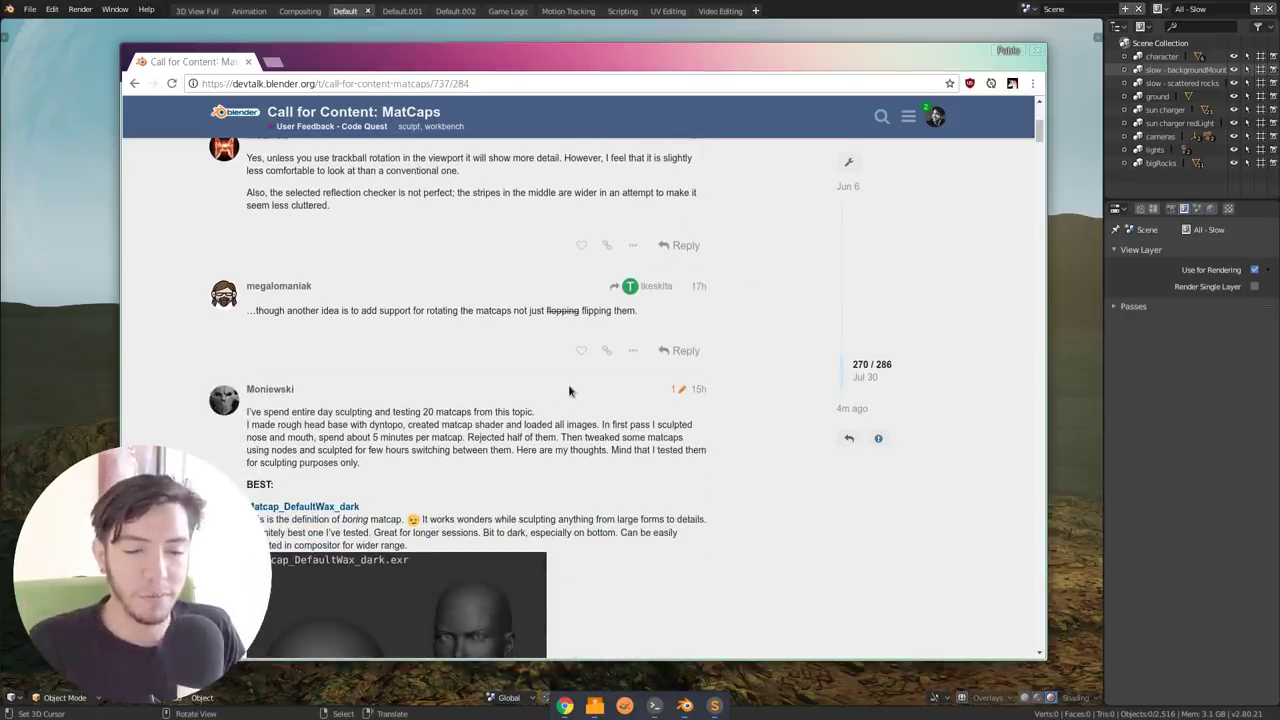
scroll(543, 434, "down", 6)
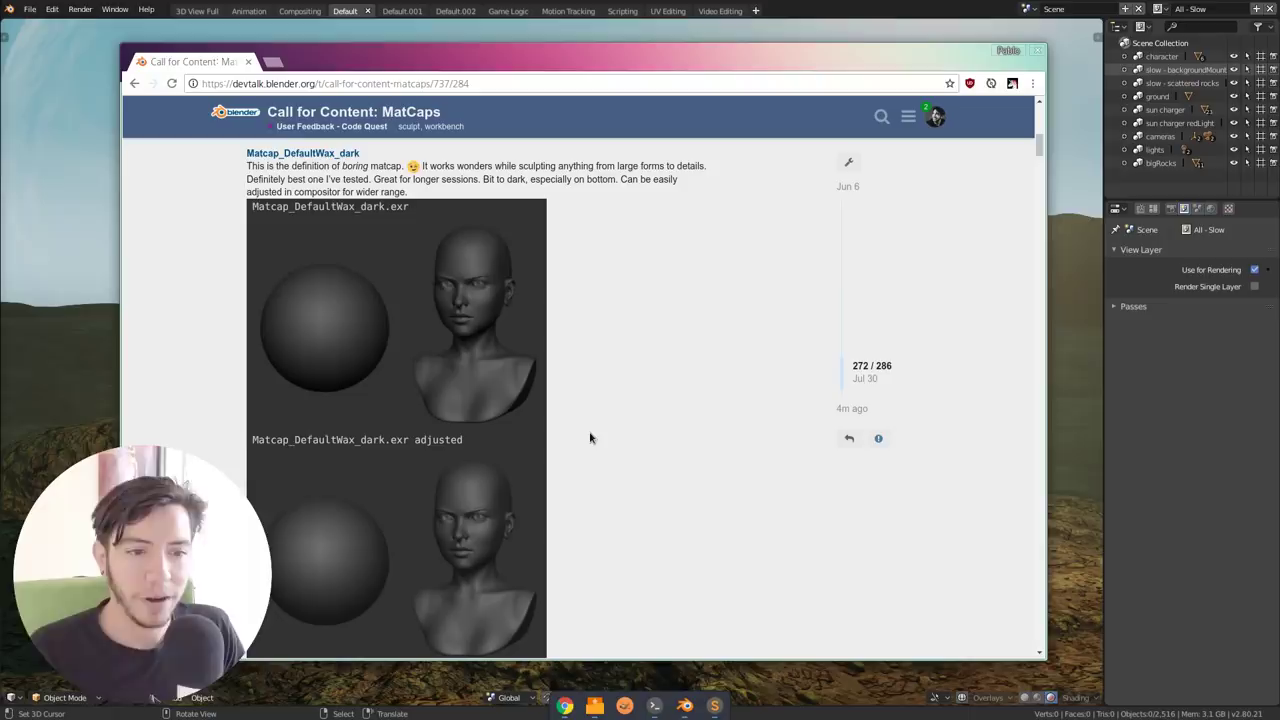
scroll(590, 437, "up", 15)
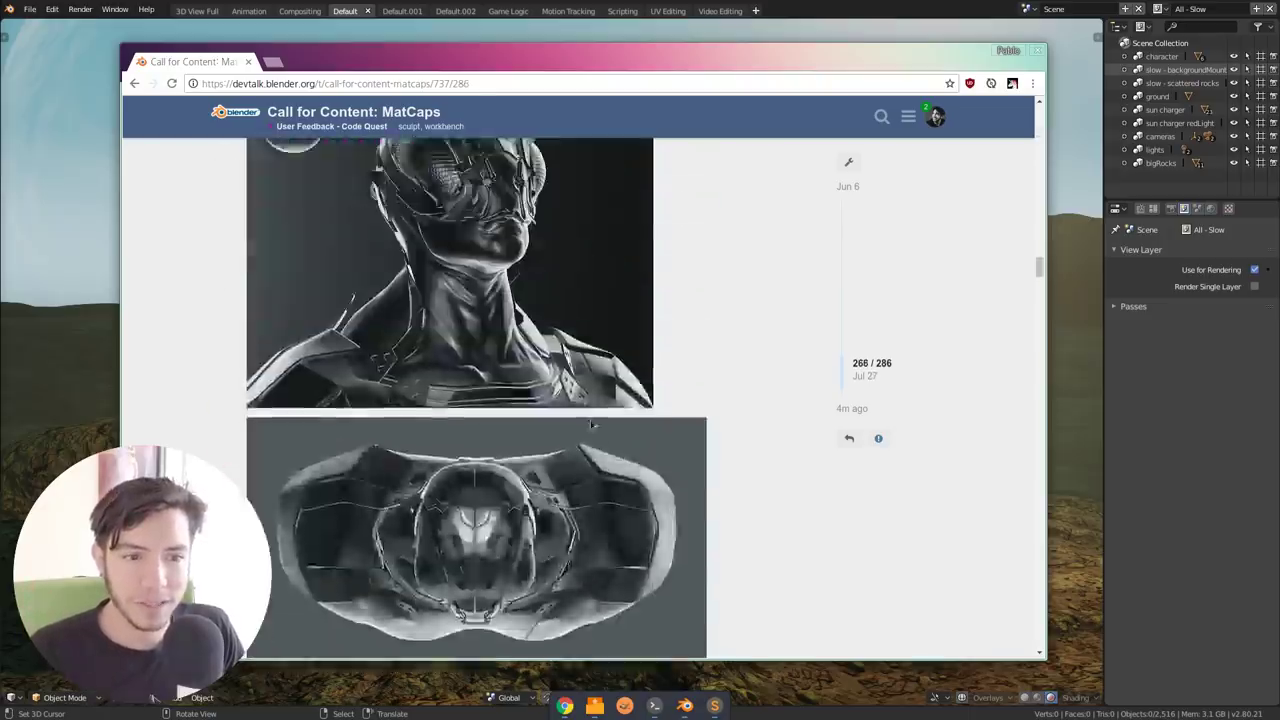
scroll(590, 423, "up", 10)
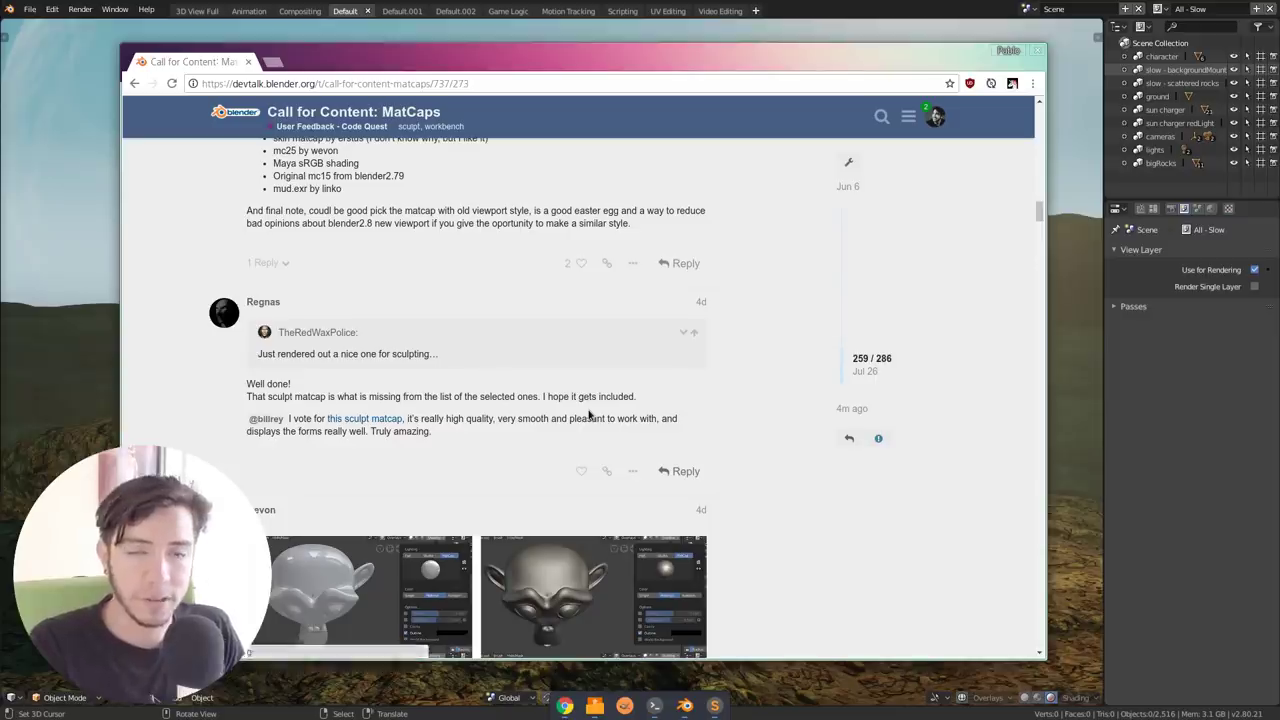
scroll(700, 395, "up", 3)
scroll(733, 384, "up", 2)
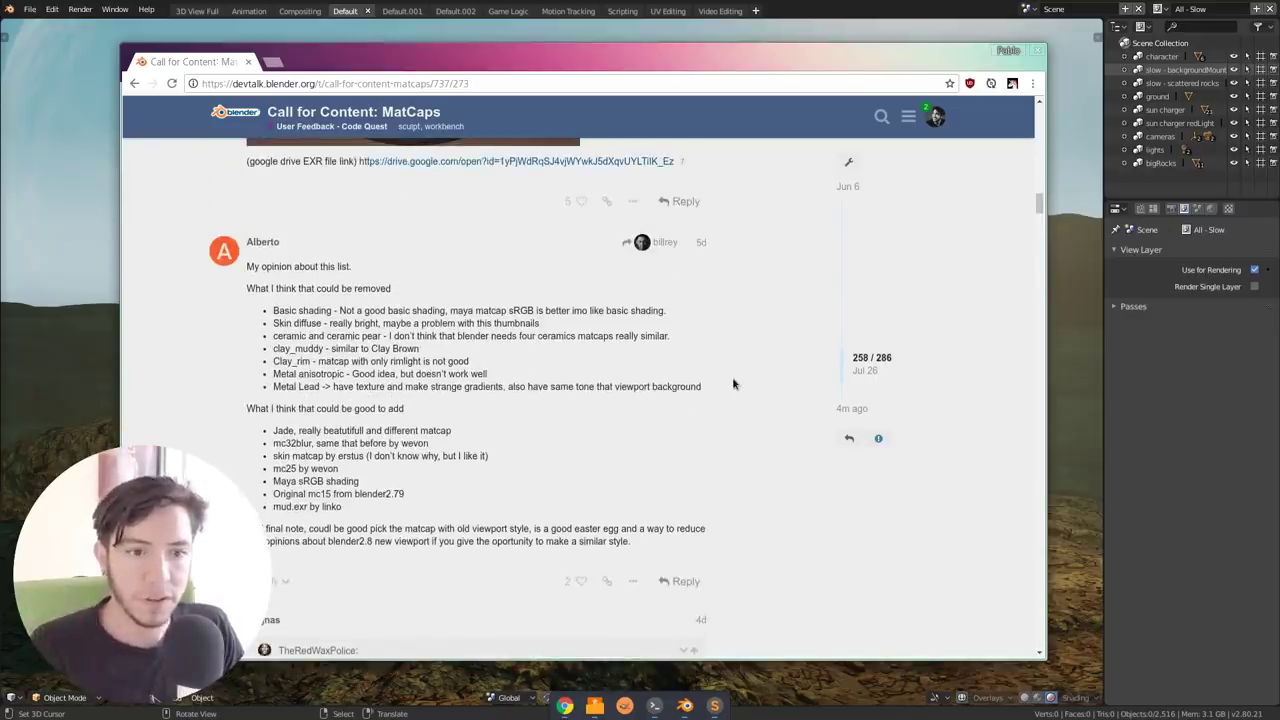
Step: Go forward through the matcap reviews and replies to the post with the visual example of the 22 matcaps
scroll(540, 350, "down", 6)
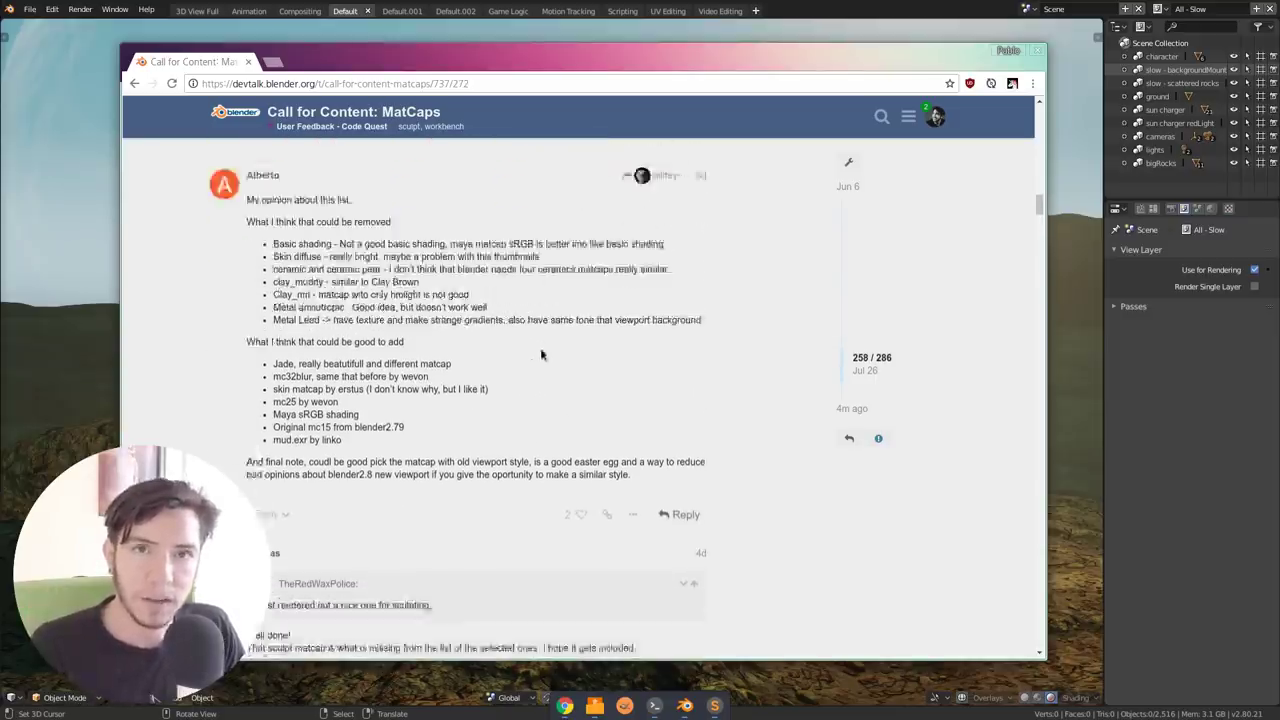
scroll(626, 346, "down", 15)
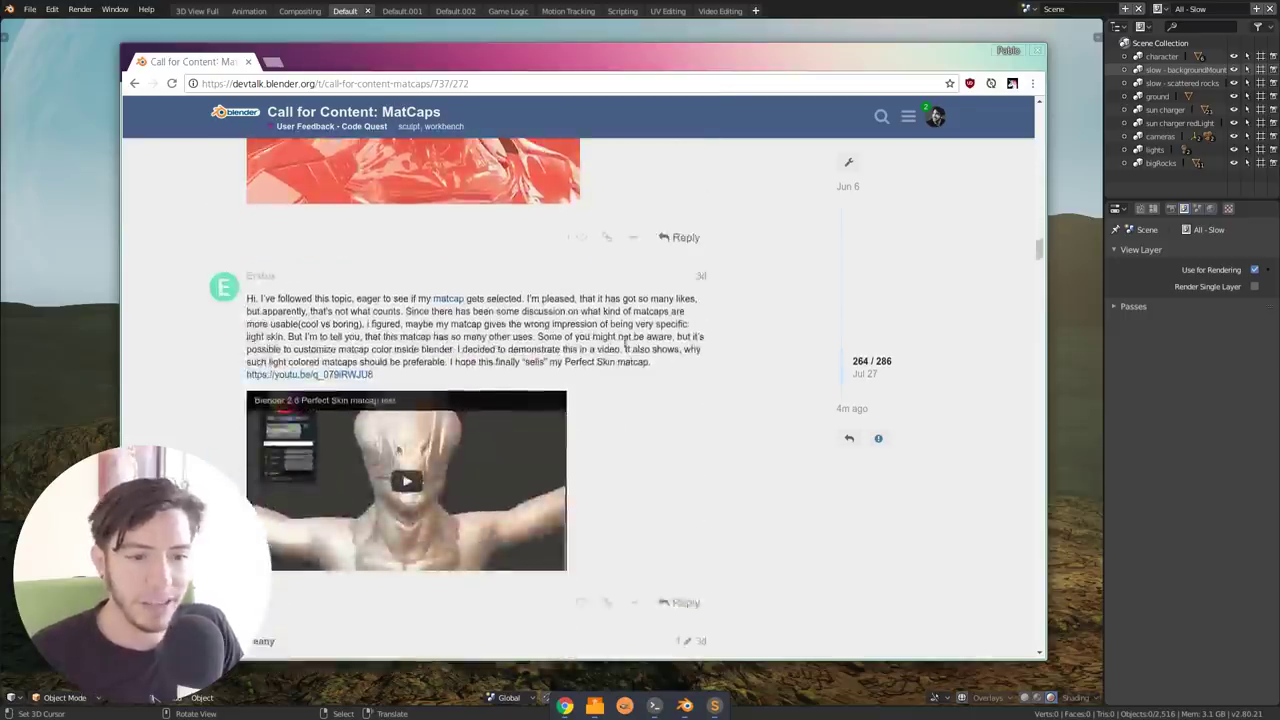
scroll(731, 345, "down", 10)
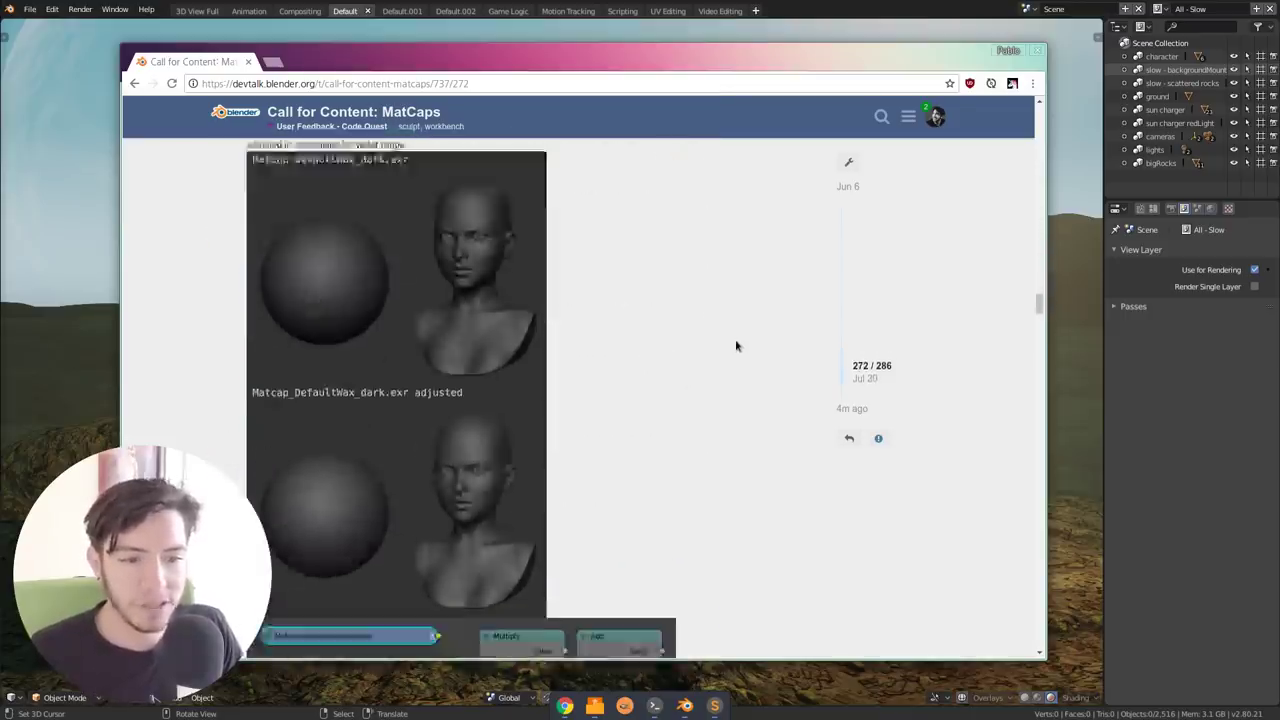
scroll(736, 346, "up", 3)
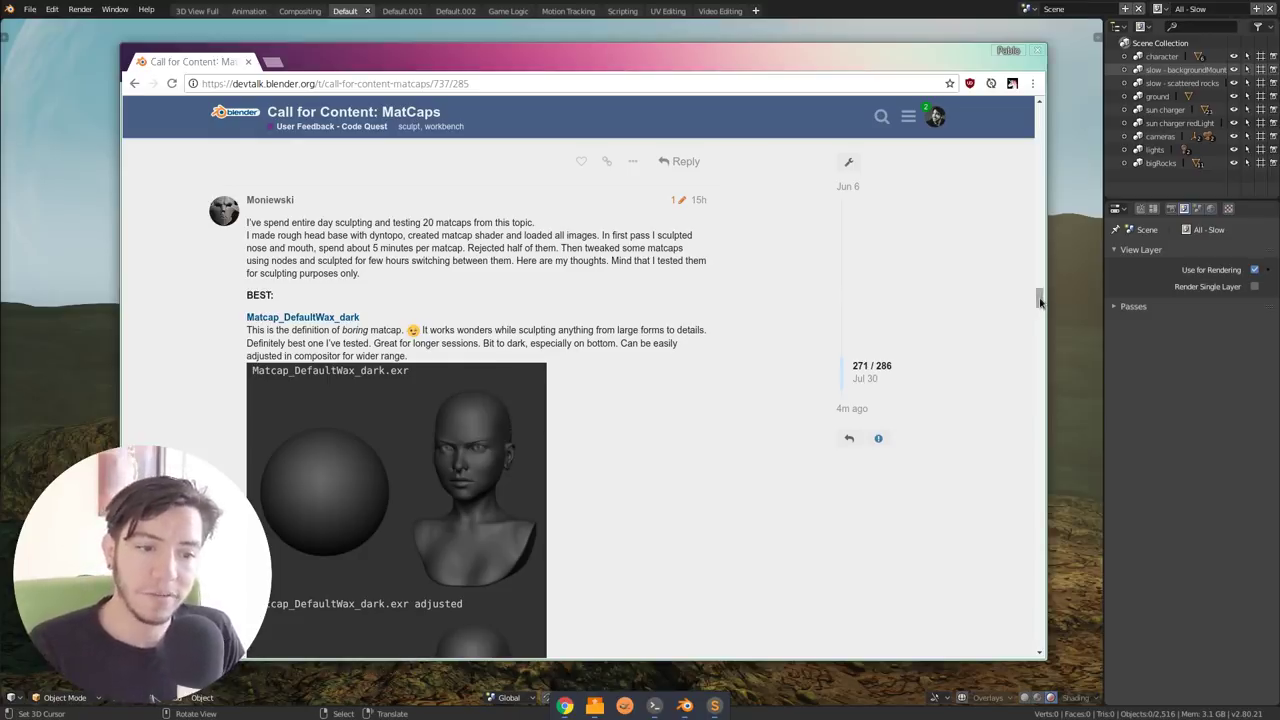
mouse_move(1040, 301)
left_mouse_down()
mouse_move(1050, 349)
mouse_move(1035, 422)
mouse_move(1032, 408)
left_mouse_up()
scroll(642, 429, "down", 3)
scroll(642, 429, "up", 4)
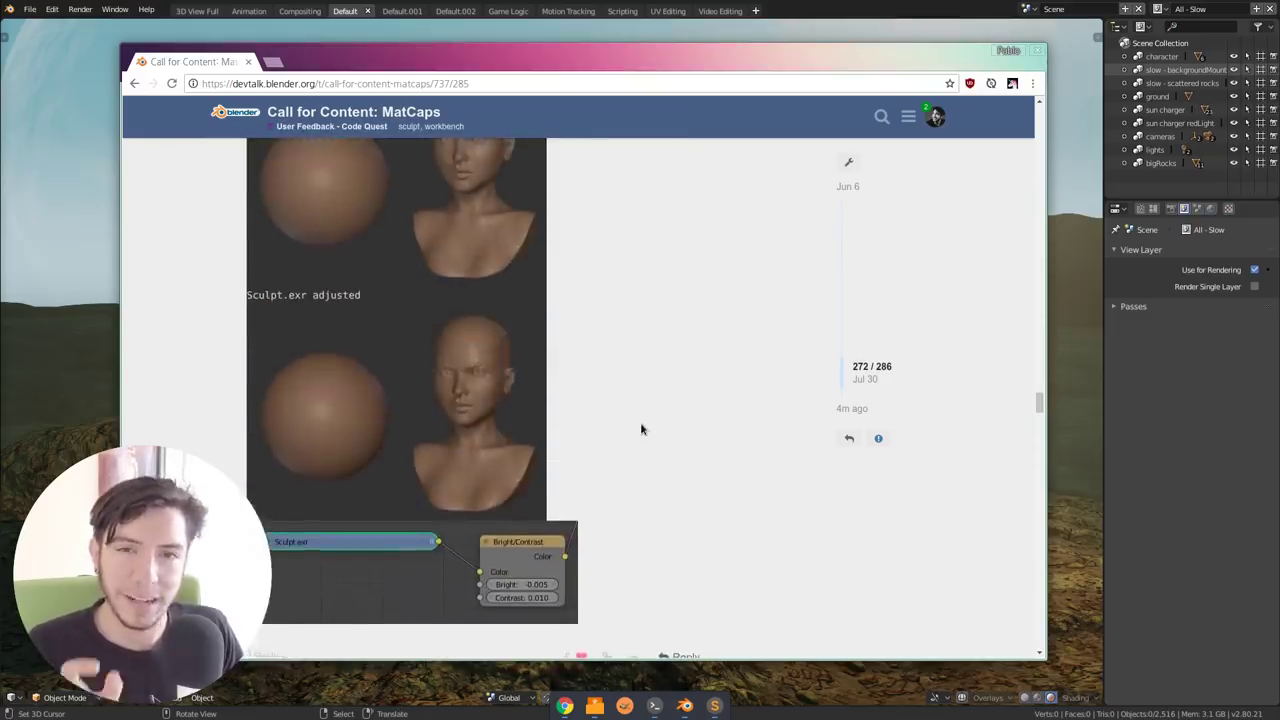
scroll(580, 426, "down", 5)
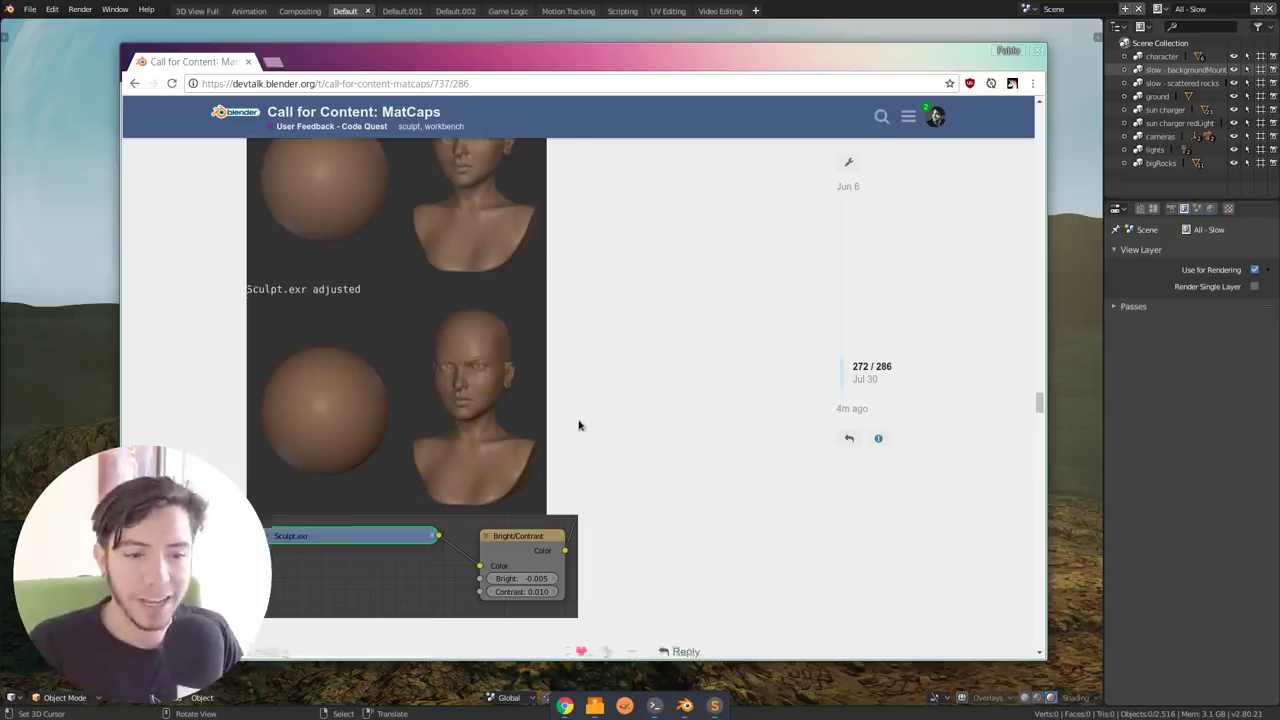
scroll(805, 380, "down", 3)
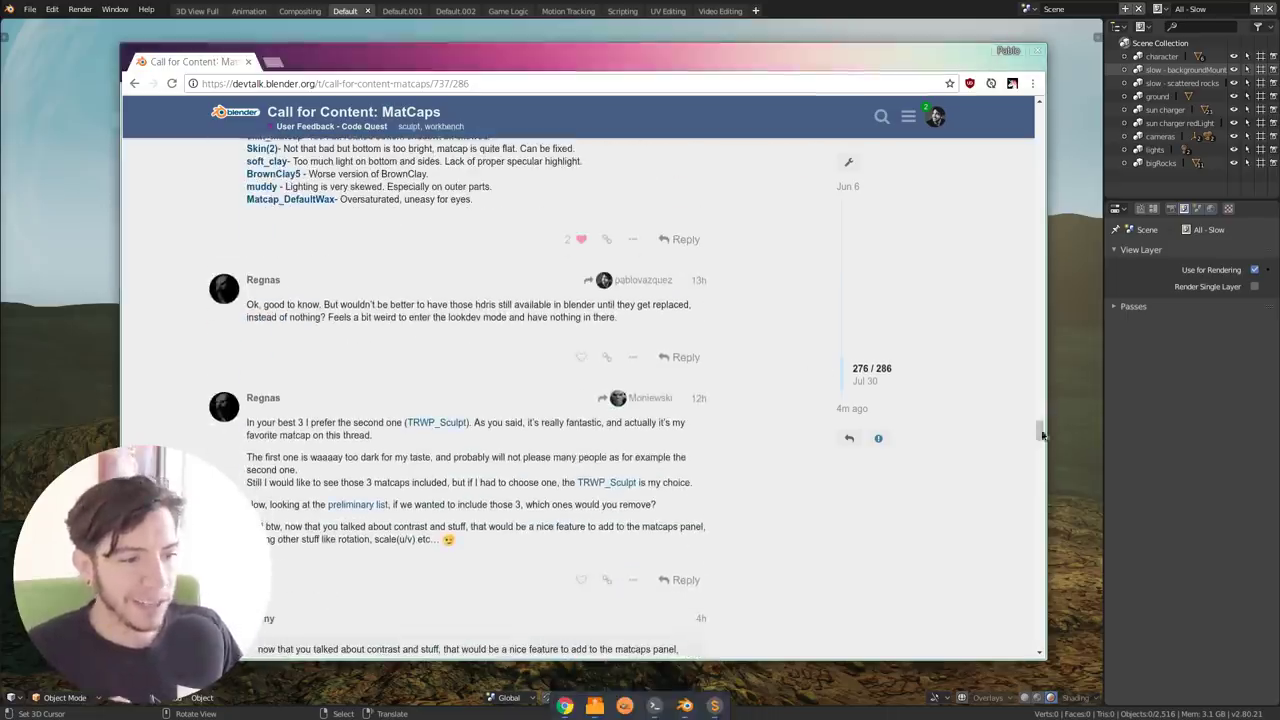
left_click_drag(1040, 430, 1040, 468)
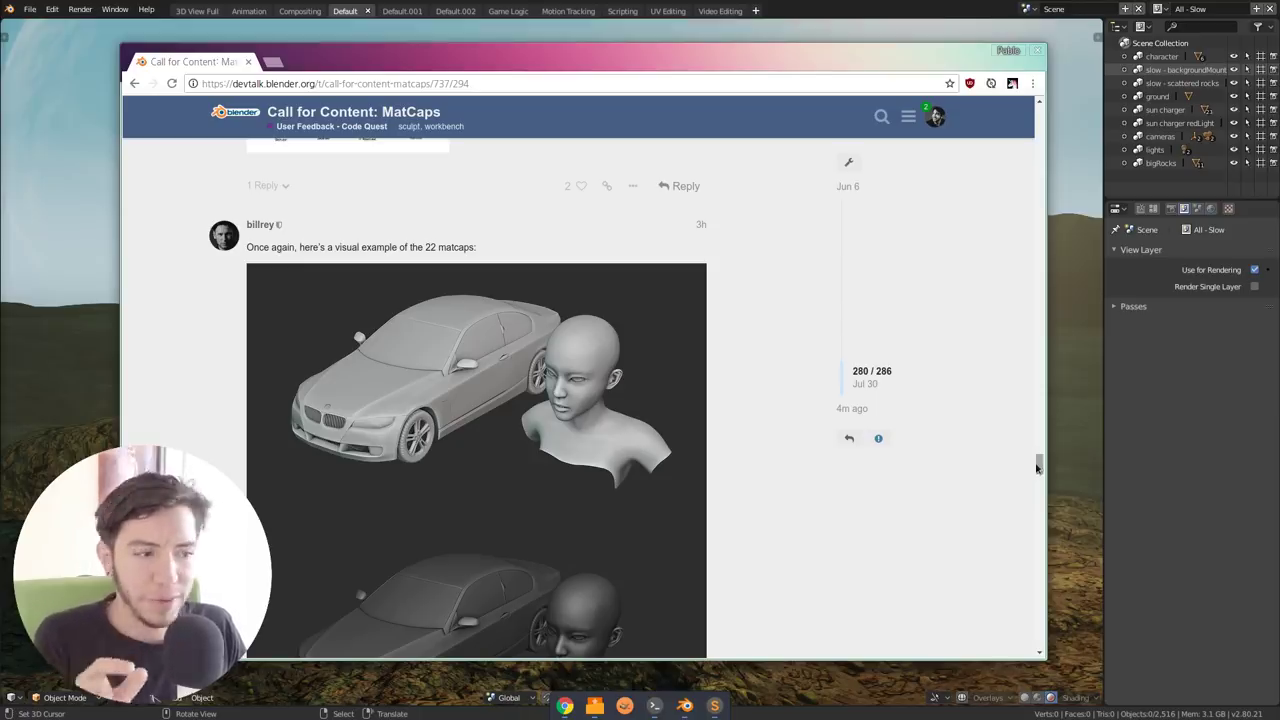
Step: Switch to Blender, display the robot scene in solid shading and flip the 3D viewport's header to its opposite edge
left_click(1186, 455)
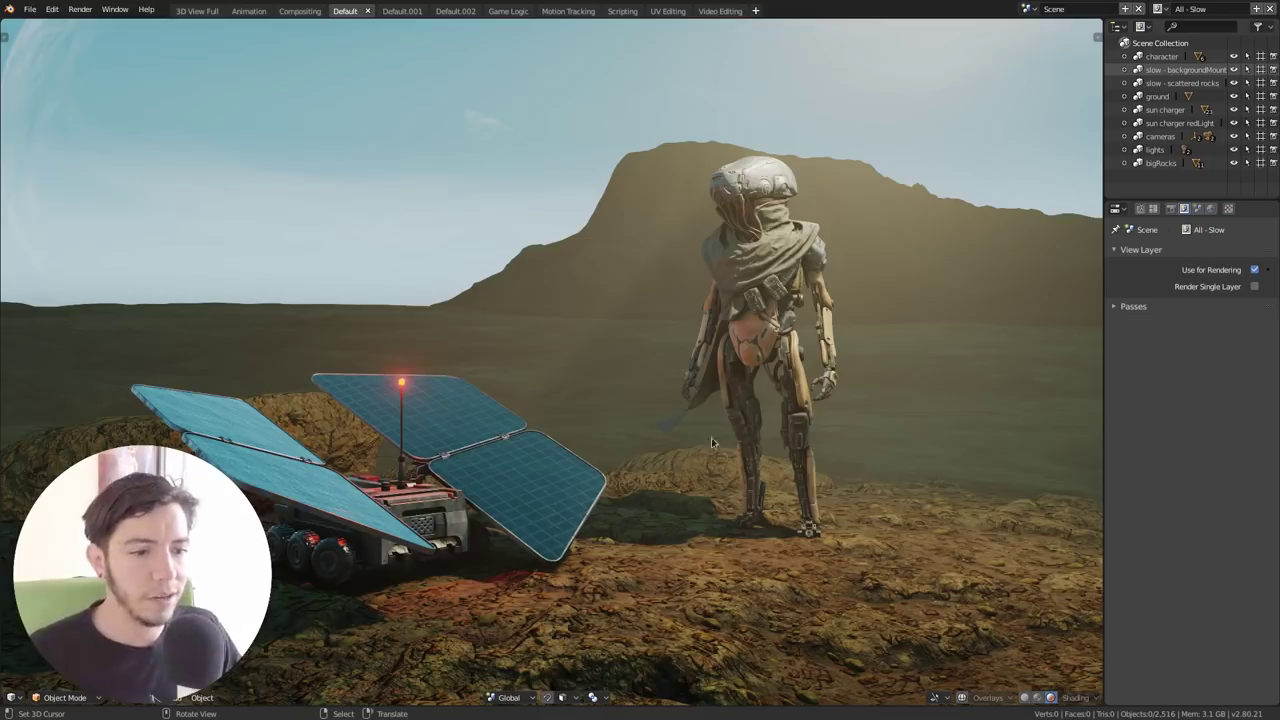
middle_click_drag(812, 430, 797, 496)
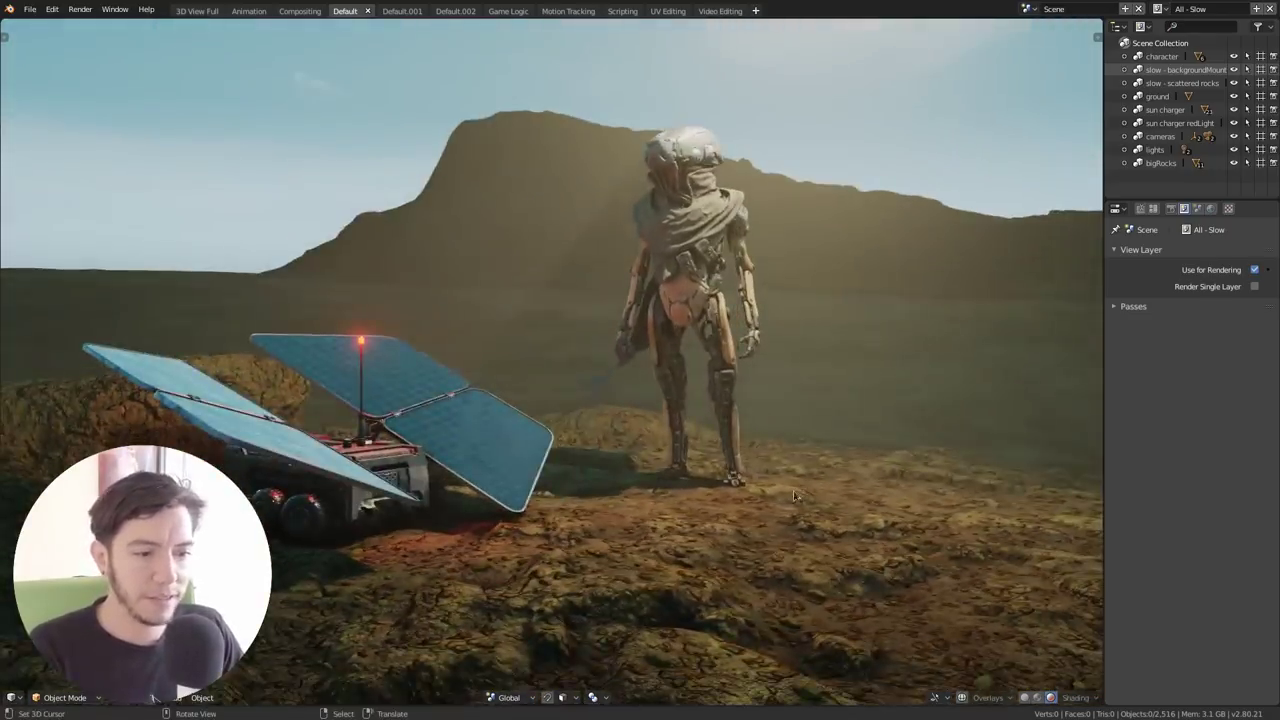
left_click(1023, 698)
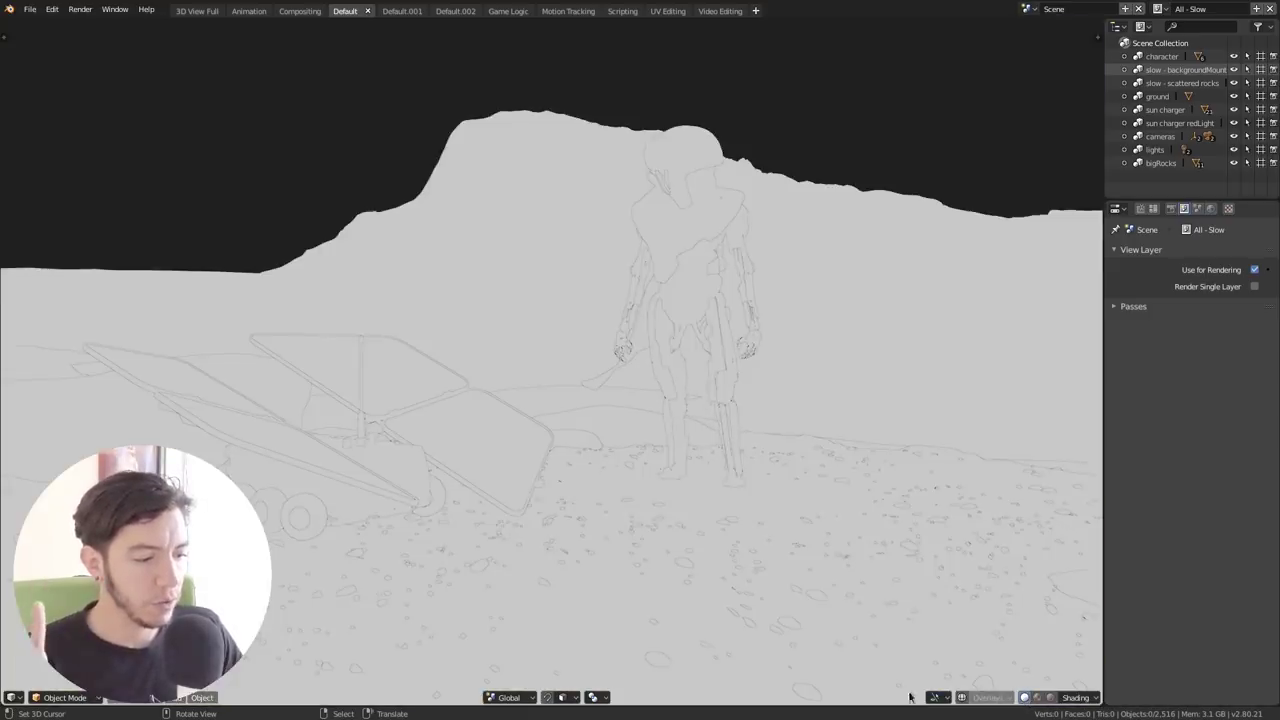
right_click(880, 703)
left_click(858, 671)
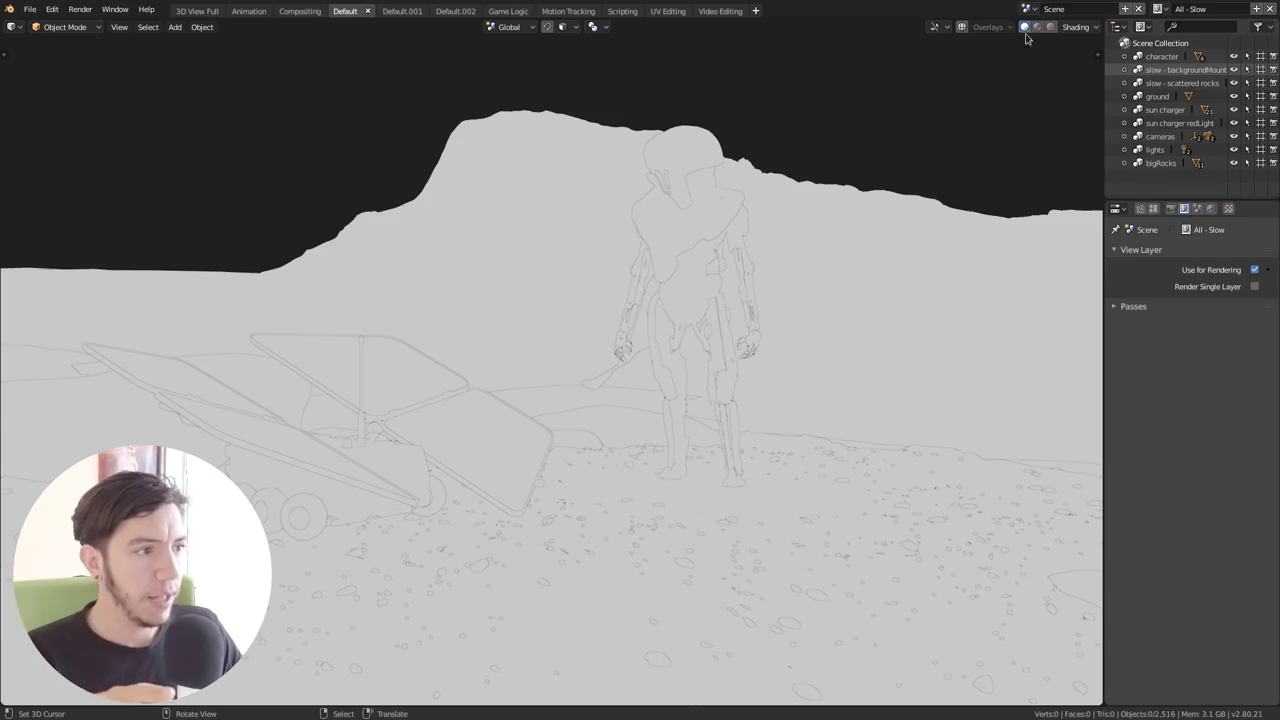
Step: Set the viewport's solid shading lighting to Studio and choose a brighter studio light
left_click(1074, 28)
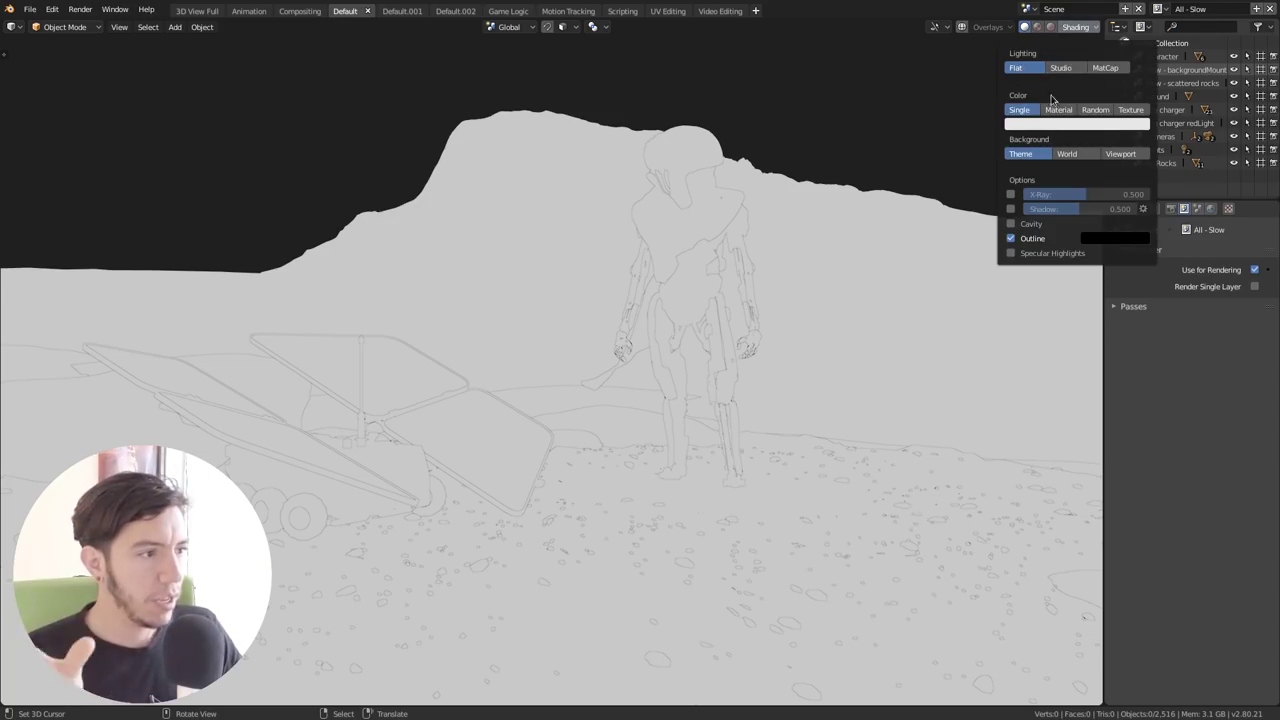
left_click(1060, 69)
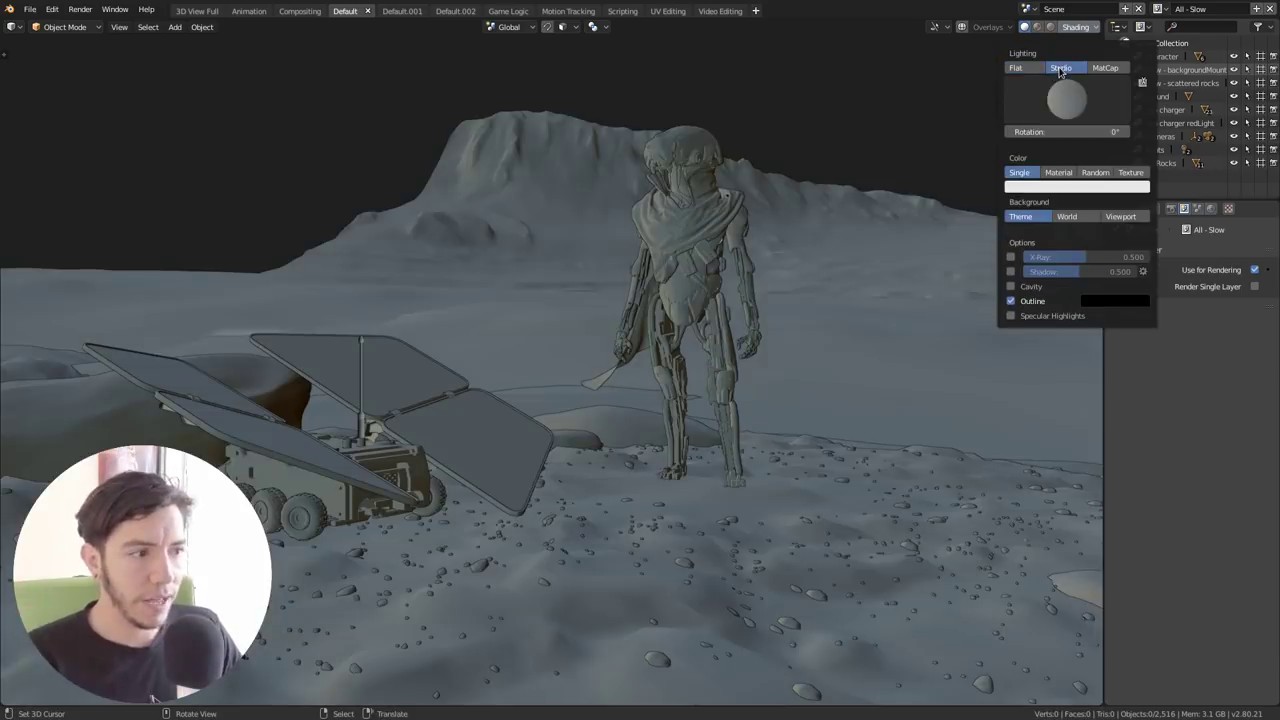
left_click(1067, 98)
left_click(868, 145)
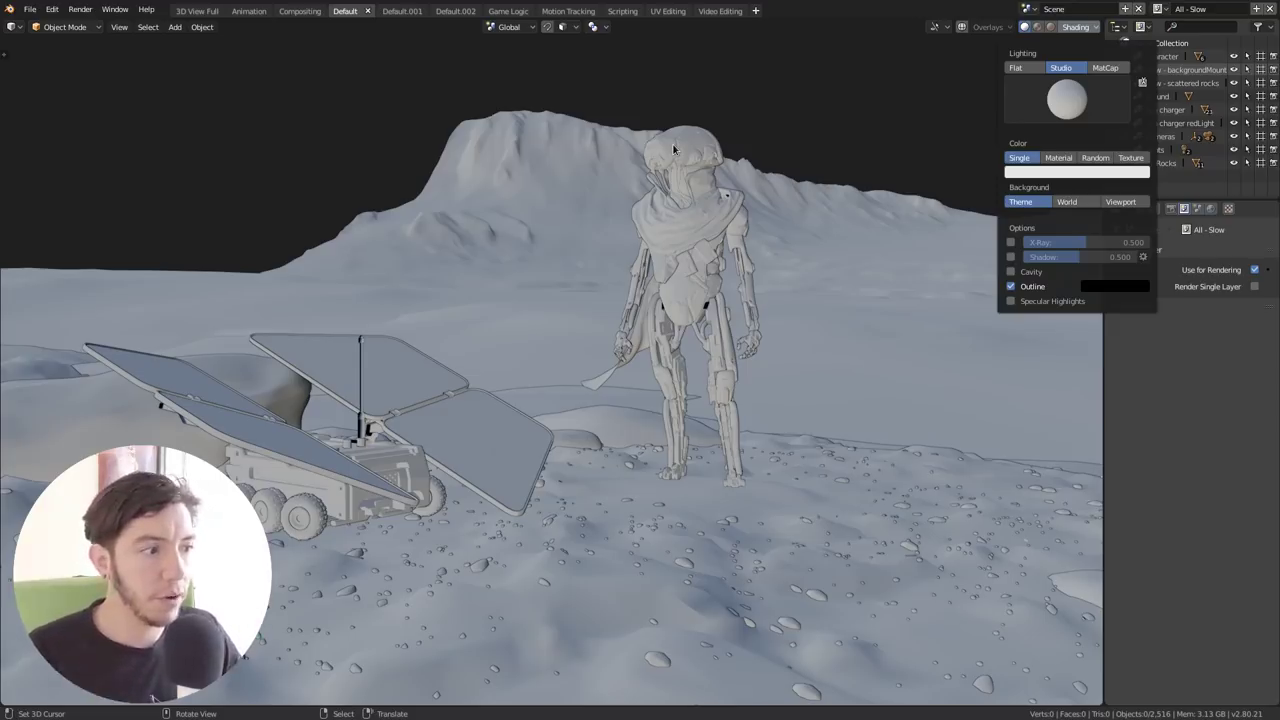
Step: Set the viewport lighting to MatCap and choose a light grey matcap
left_click(1105, 68)
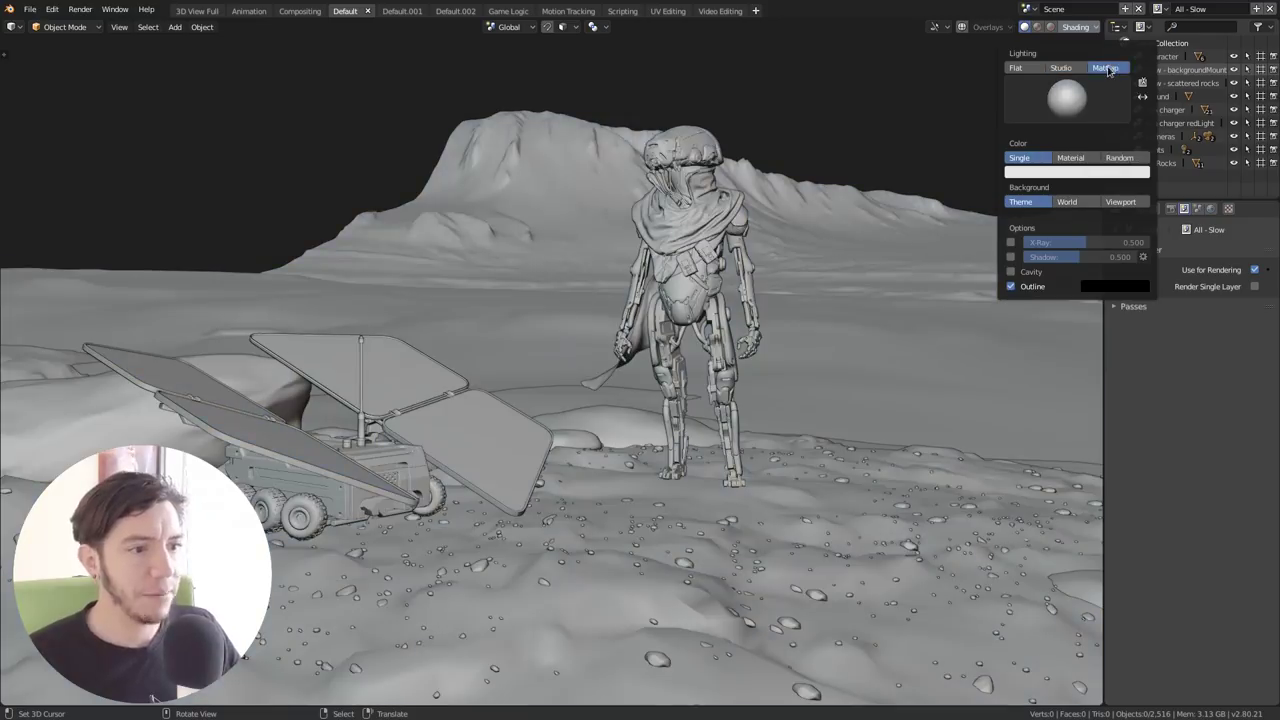
left_click(1120, 108)
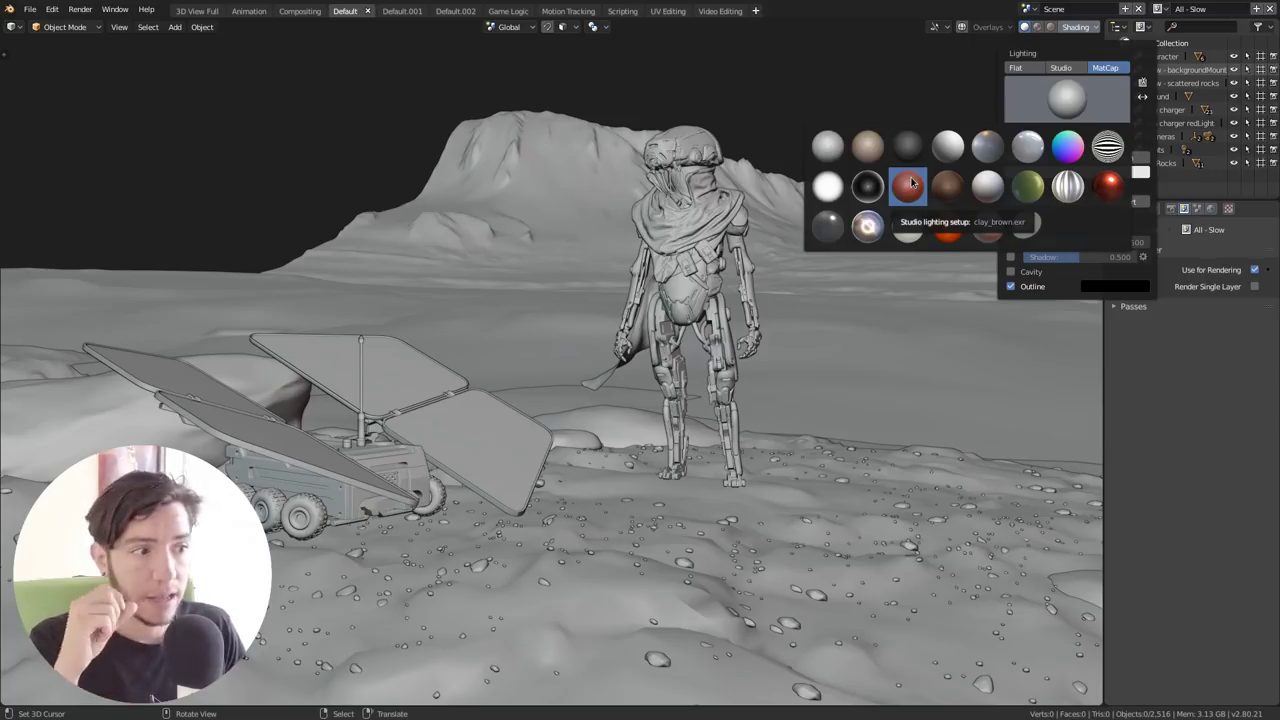
left_click(825, 148)
left_click(1008, 118)
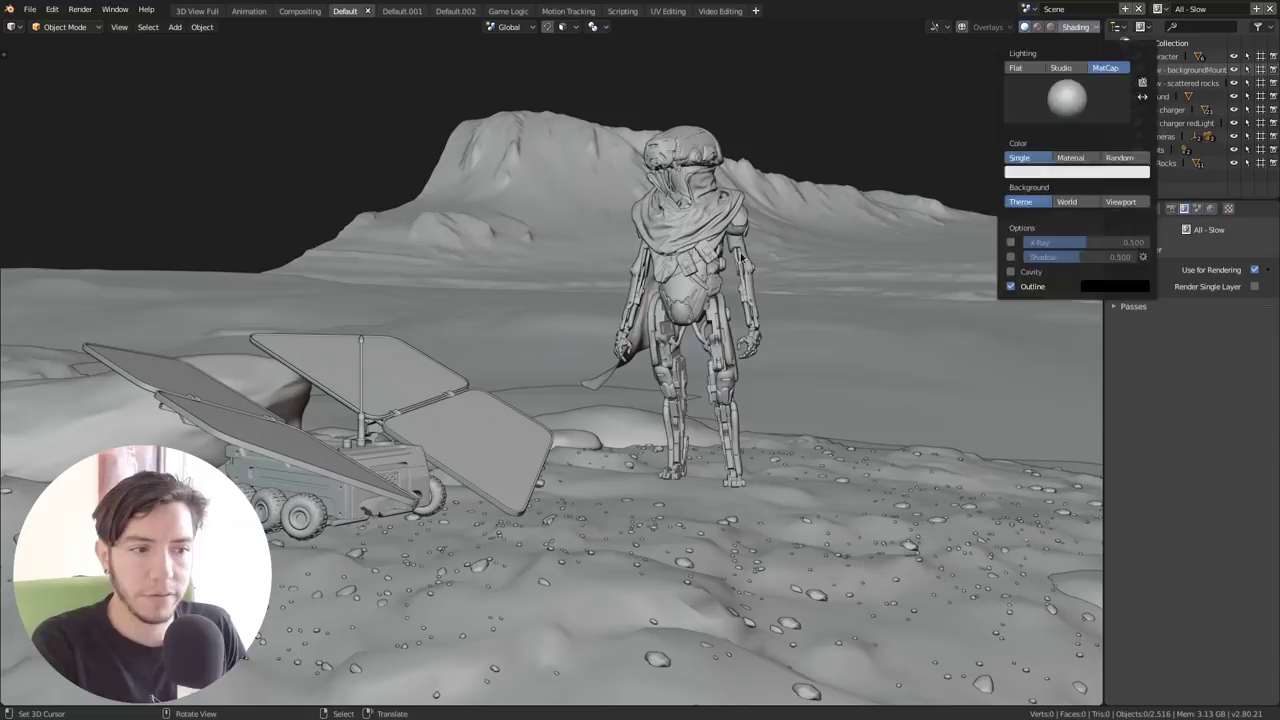
Step: Tint the solid shading's single color light orange, with hue 0.084 and saturation 0.370, over a close-up of the robot
middle_click_drag(680, 294, 668, 333)
scroll(668, 333, "up", 3)
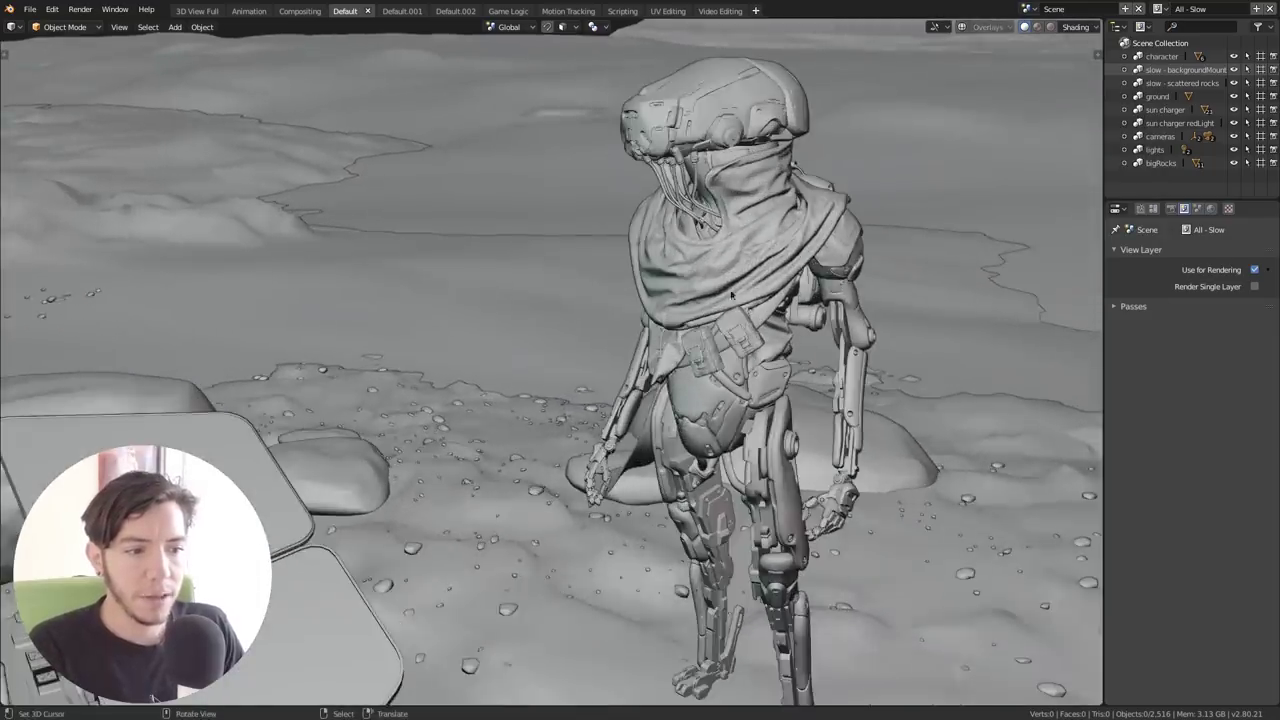
scroll(648, 374, "up", 3)
mouse_move(662, 280)
middle_mouse_down("shift")
mouse_move(648, 374)
mouse_move(784, 248)
mouse_move(698, 266)
mouse_move(740, 228)
mouse_move(743, 296)
mouse_move(880, 270)
middle_mouse_up("shift")
left_click(1094, 27)
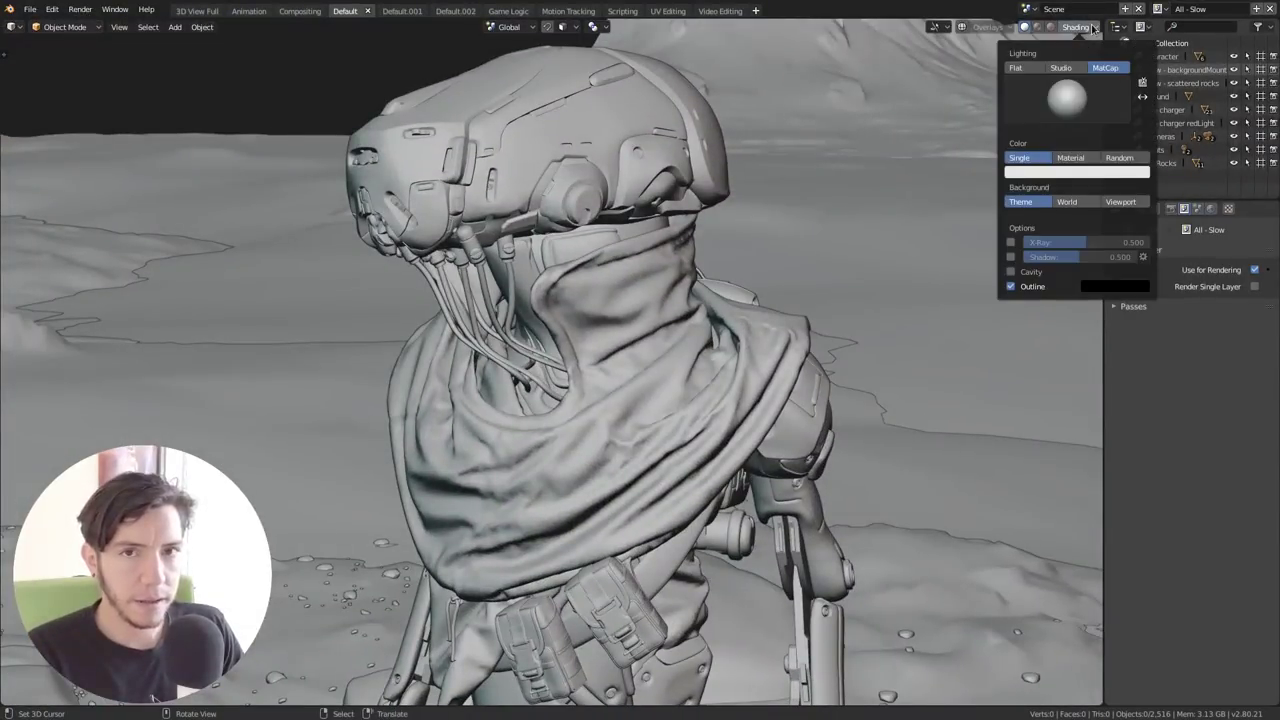
left_click(1066, 96)
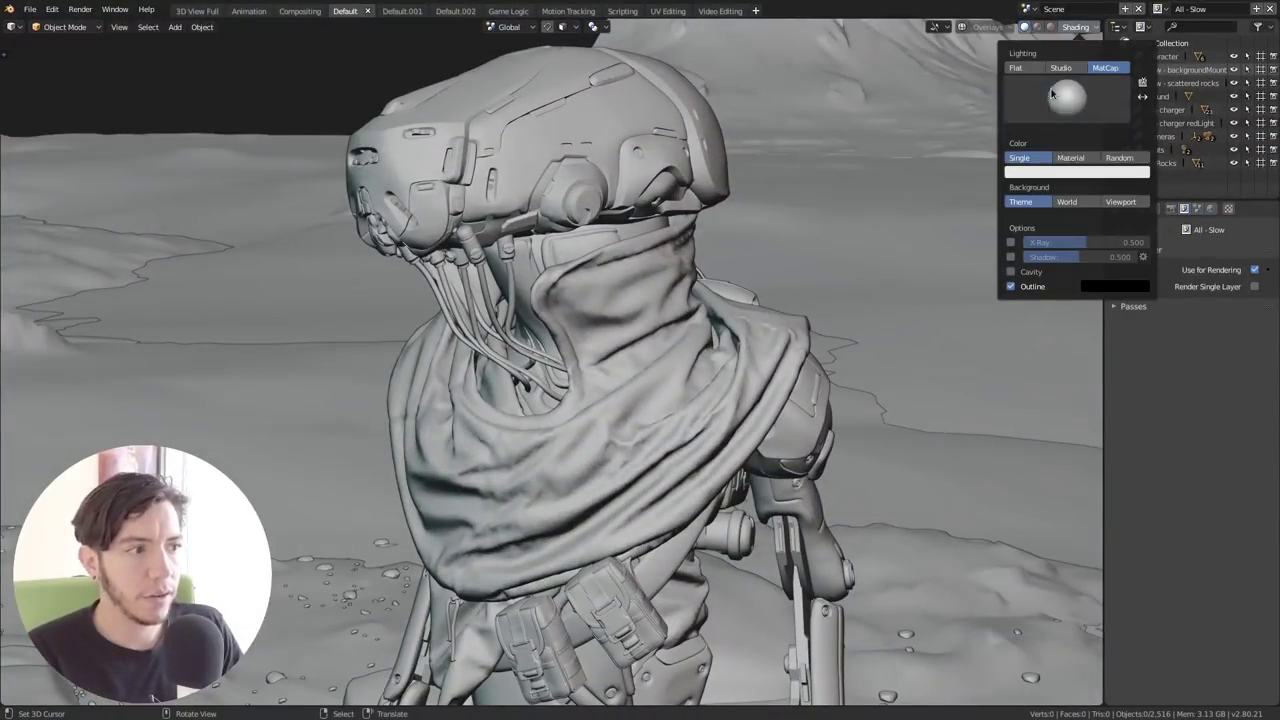
left_click(1040, 174)
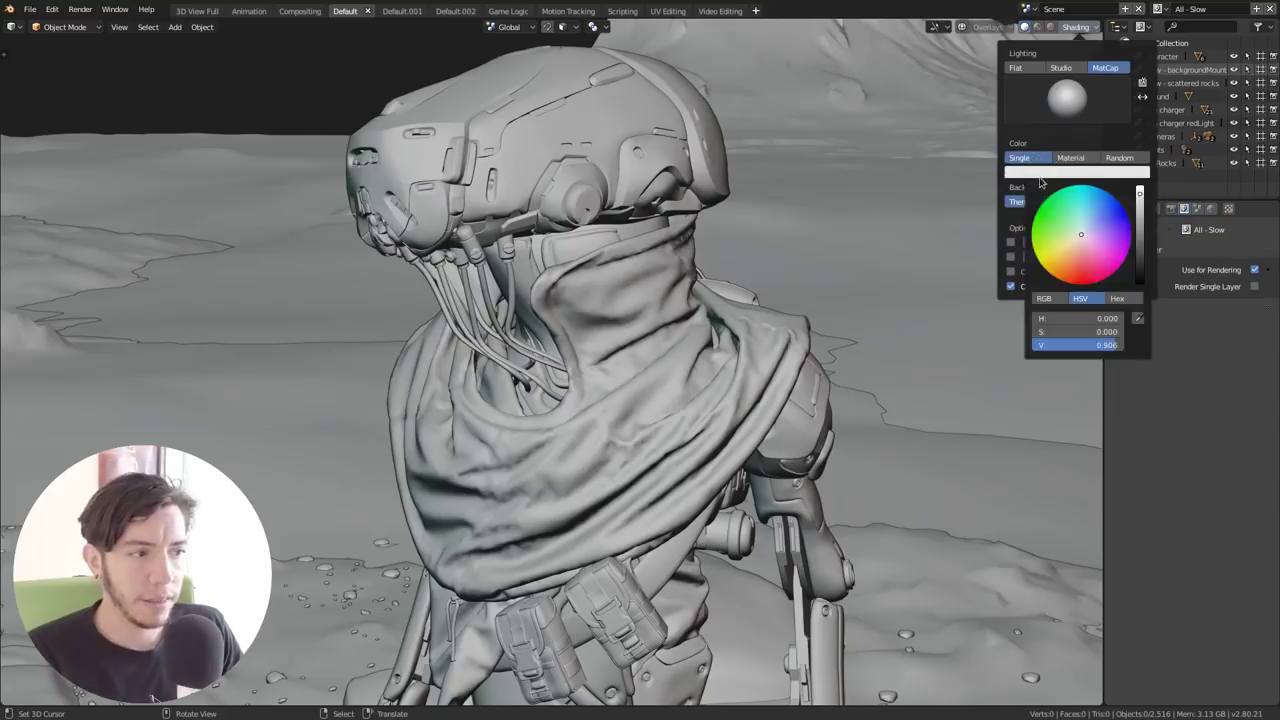
mouse_move(1081, 234)
left_mouse_down()
mouse_move(1102, 252)
mouse_move(1075, 250)
left_mouse_up()
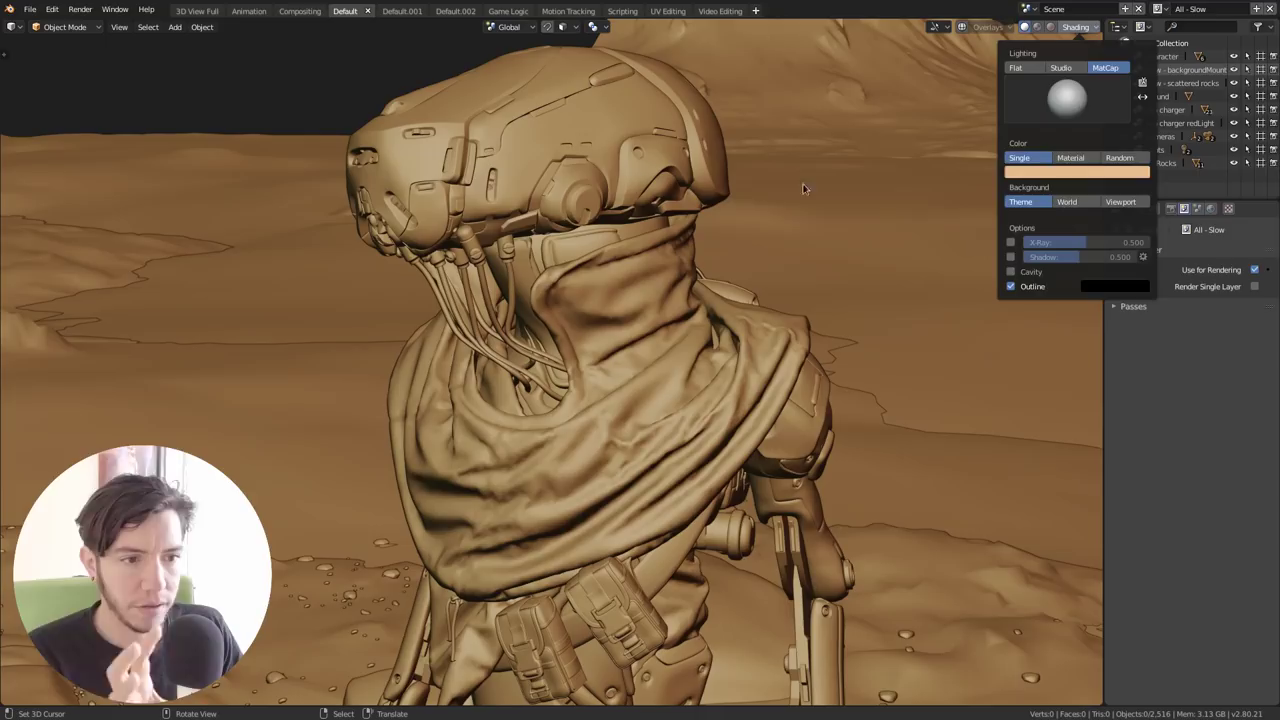
Step: Color the viewport by material and give the cape's robot_B_SHA material a pinkish-red viewport diffuse color
left_click(1085, 159)
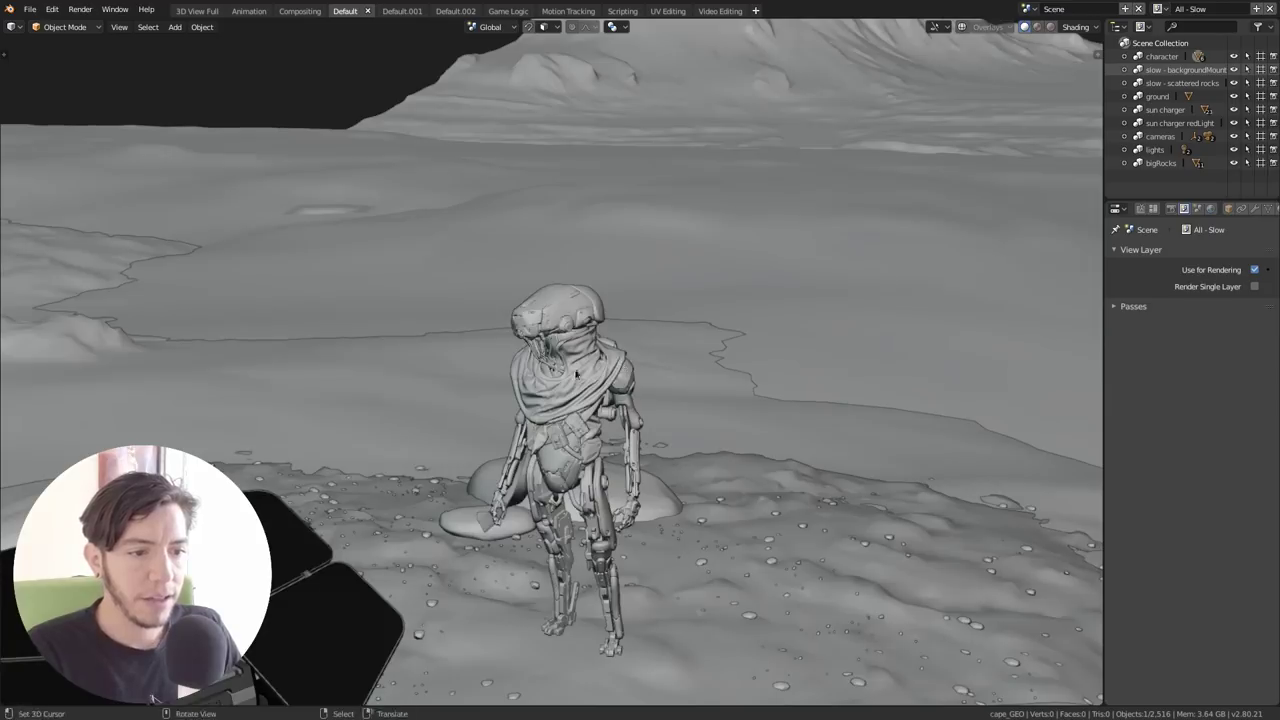
middle_click_drag(608, 398, 535, 375)
left_click(1230, 208)
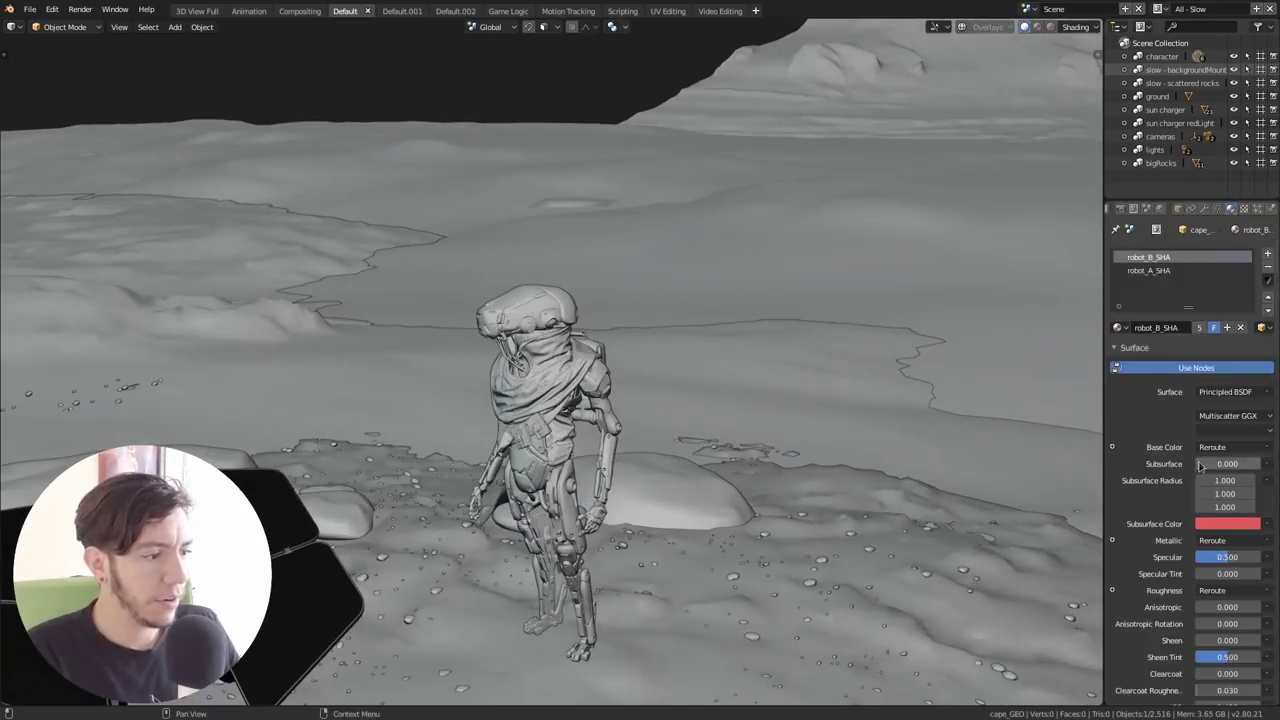
scroll(1200, 465, "down", 8)
left_click(1150, 575, "ctrl")
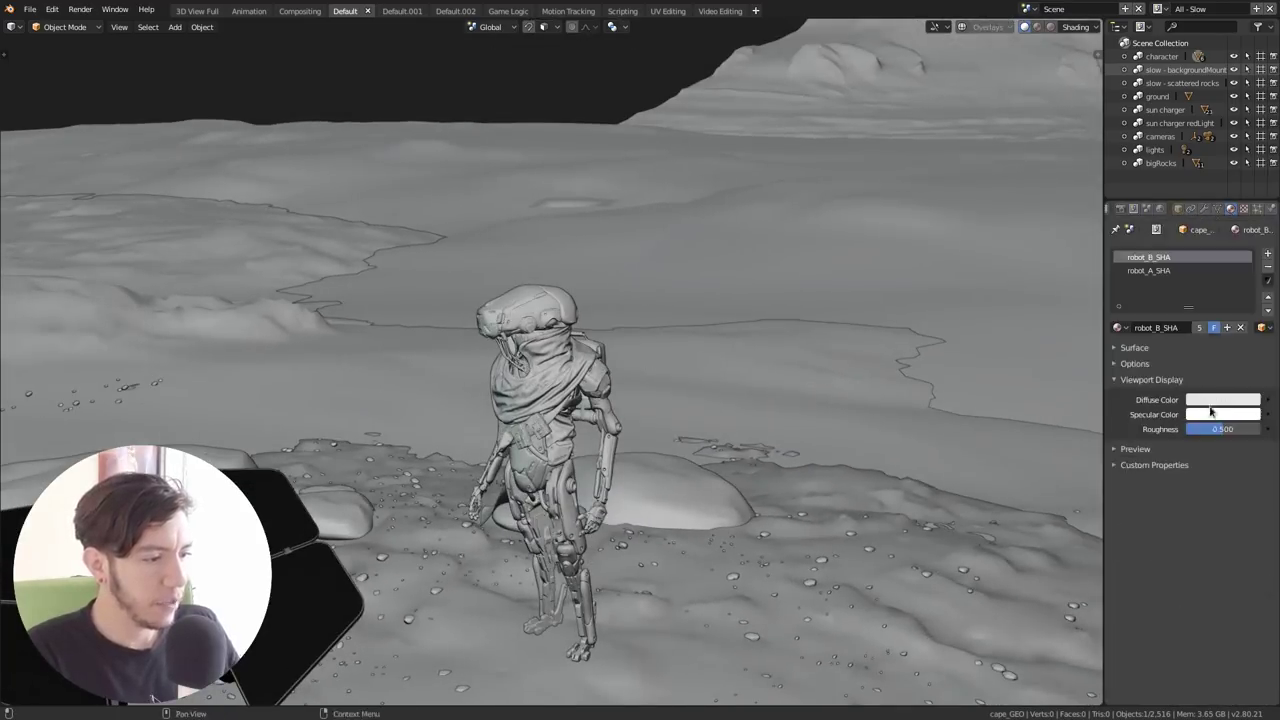
left_click(1222, 399)
left_click(1198, 291)
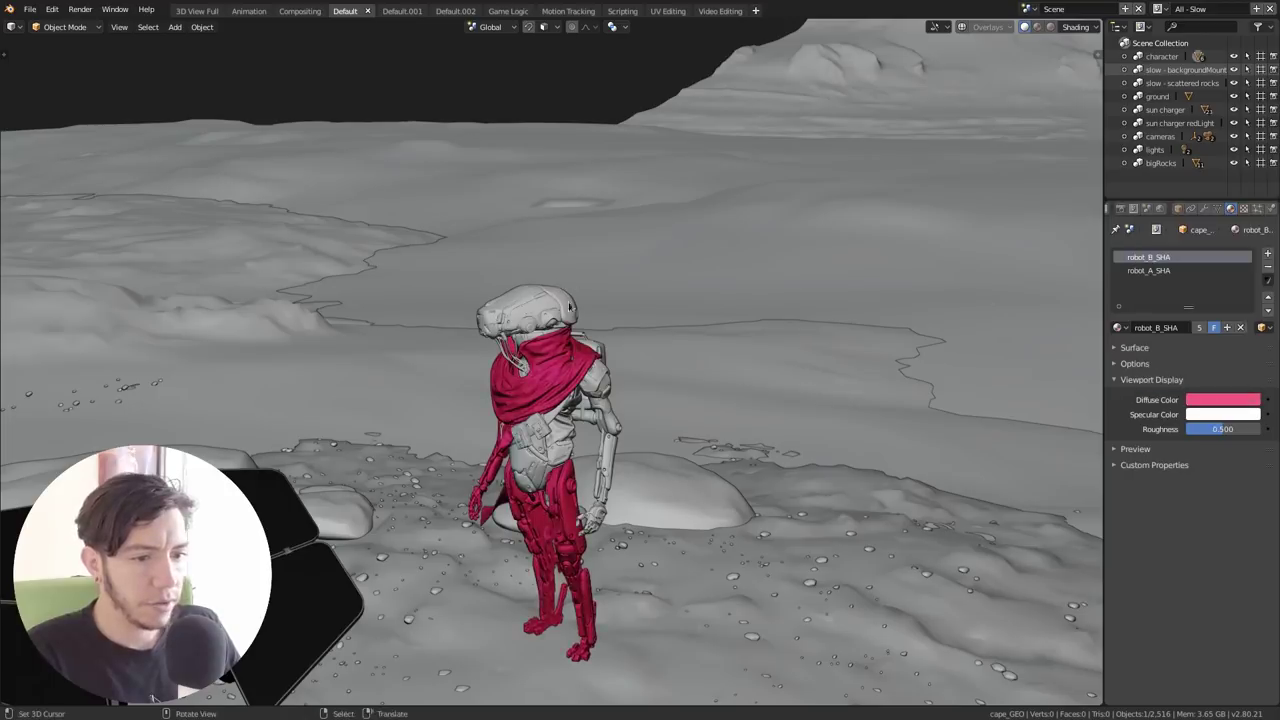
Step: Give the robot body's robot_A_SHA material a light blue viewport diffuse color
left_click(545, 313)
left_click(1228, 399)
left_click(1175, 280)
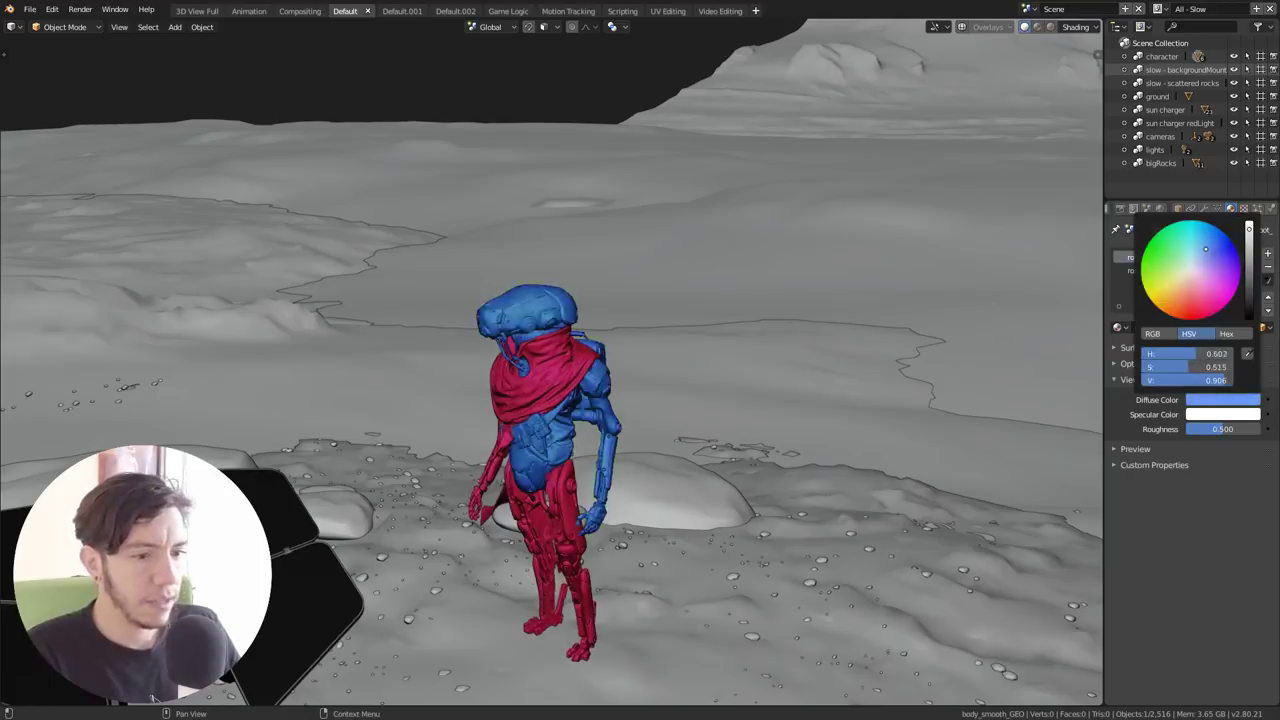
scroll(593, 333, "up", 6)
middle_click_drag(593, 333, 880, 195)
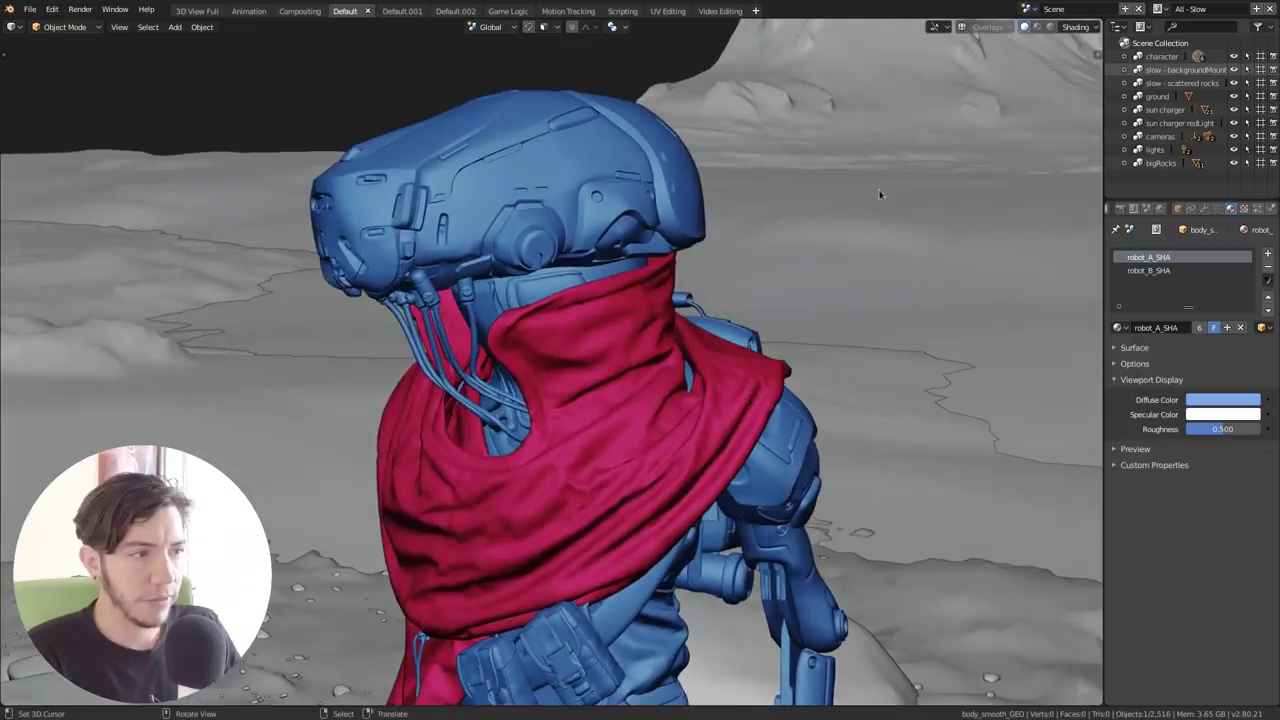
Step: Set the shading color to Random and inspect the robot's head and cape up close
left_click(1077, 28)
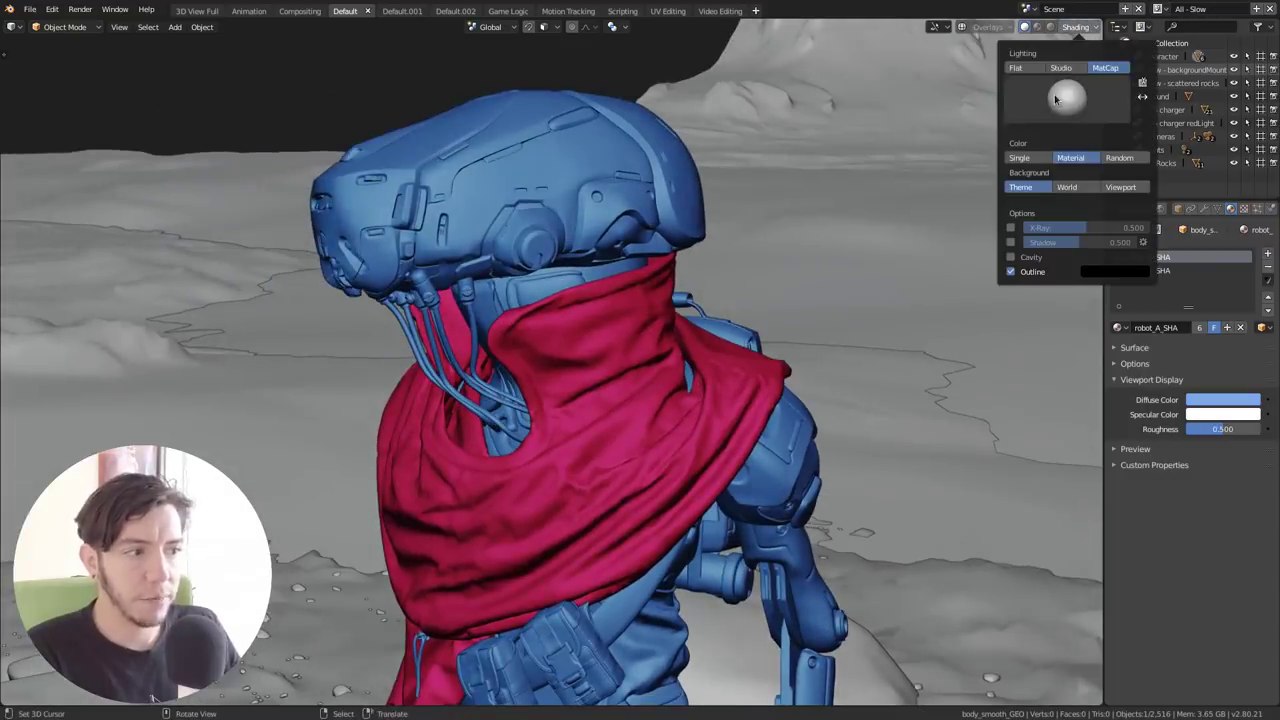
left_click(1119, 157)
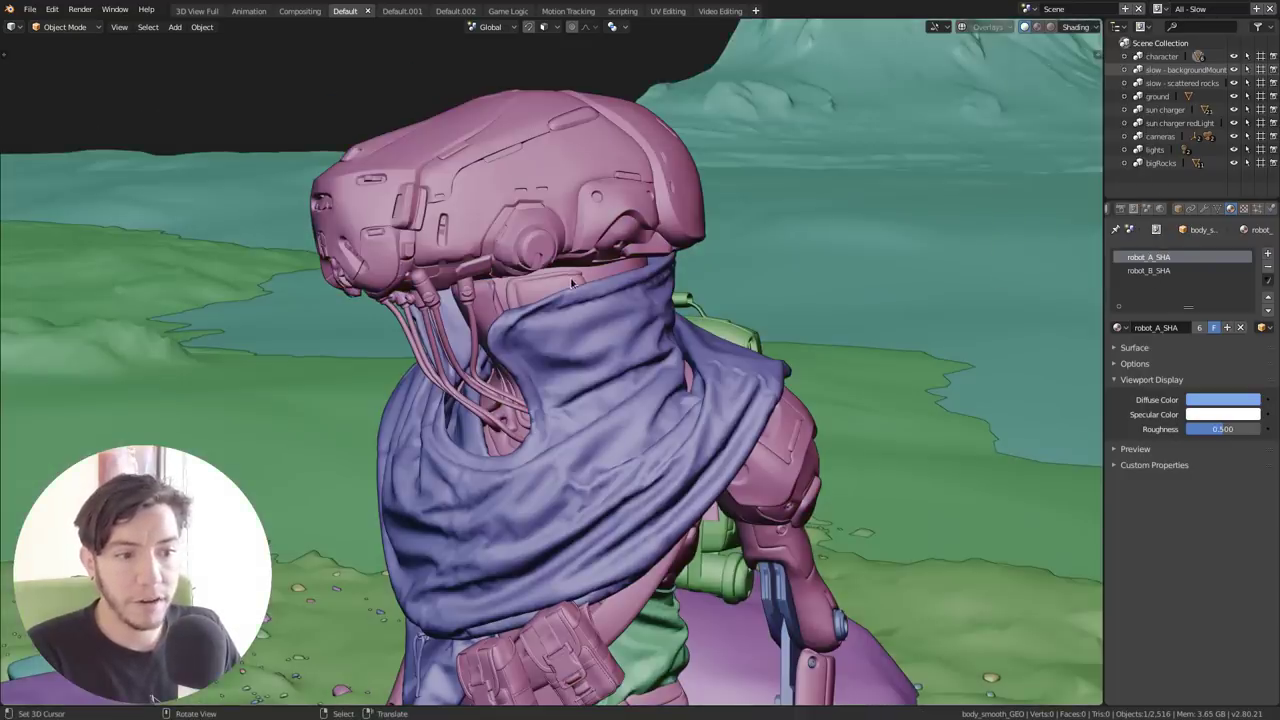
scroll(571, 283, "down", 6)
middle_click_drag(694, 377, 646, 334, "shift")
middle_click_drag(646, 334, 650, 372)
scroll(615, 397, "up", 8)
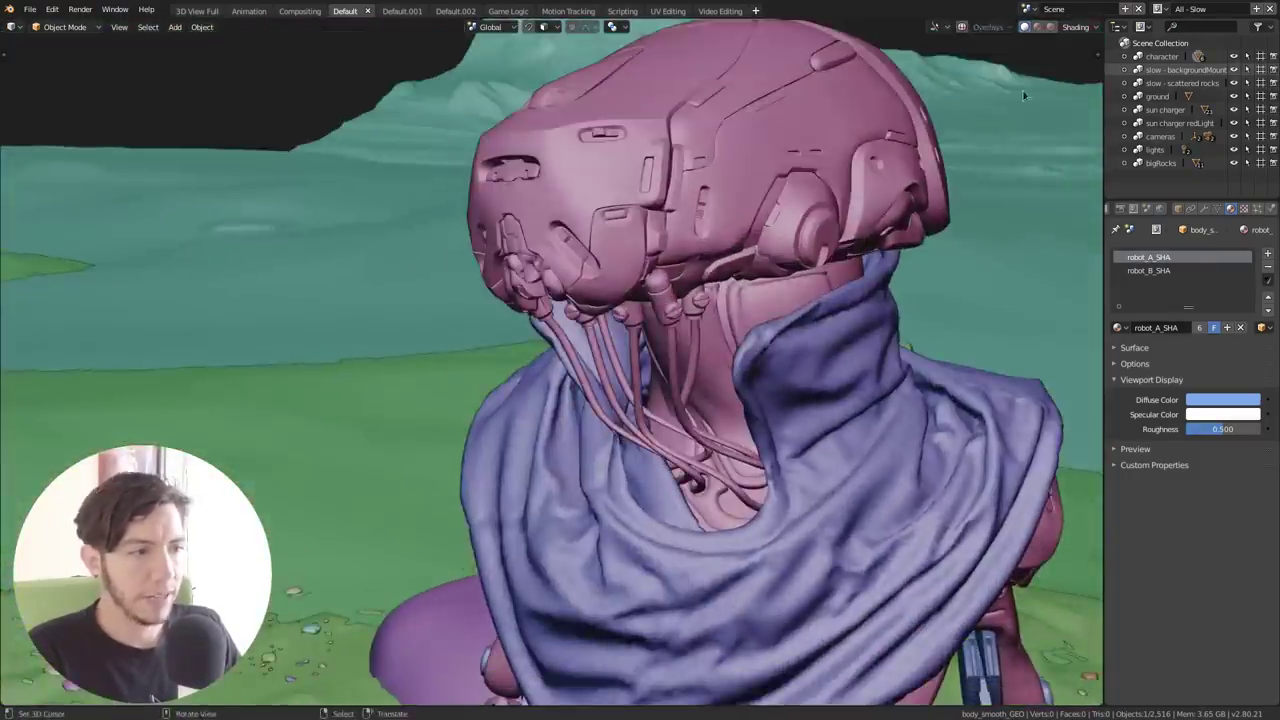
Step: Try the brownish matcap, second in the matcap list, with the random object colors
left_click(1082, 27)
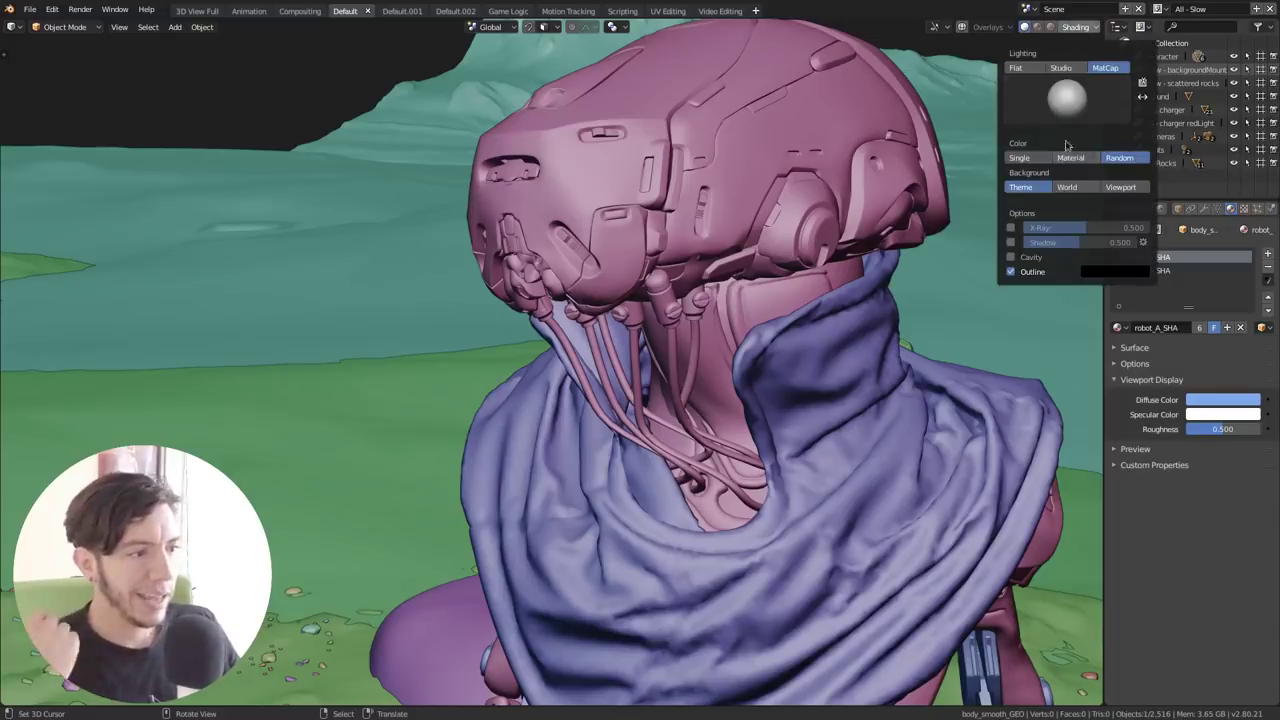
left_click(1066, 97)
left_click(877, 143)
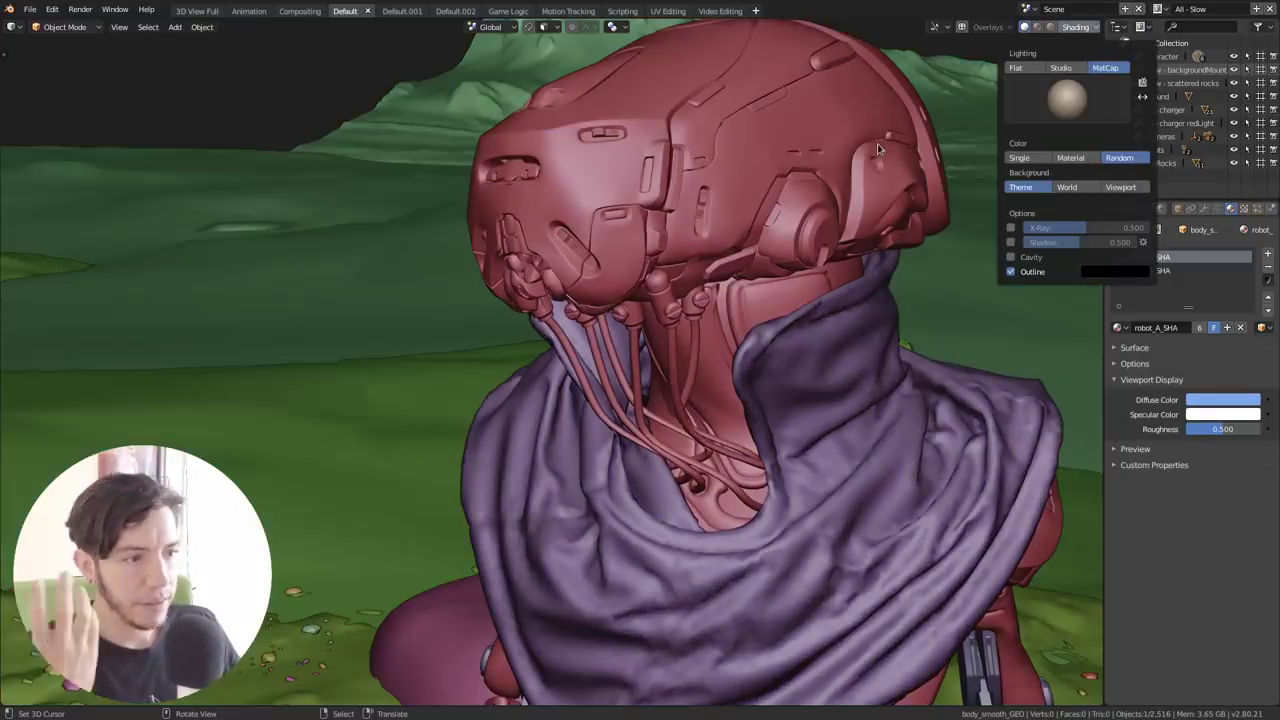
Step: Set the shading color back to Single and make that color plain white
left_click(1020, 158)
left_click(1062, 177)
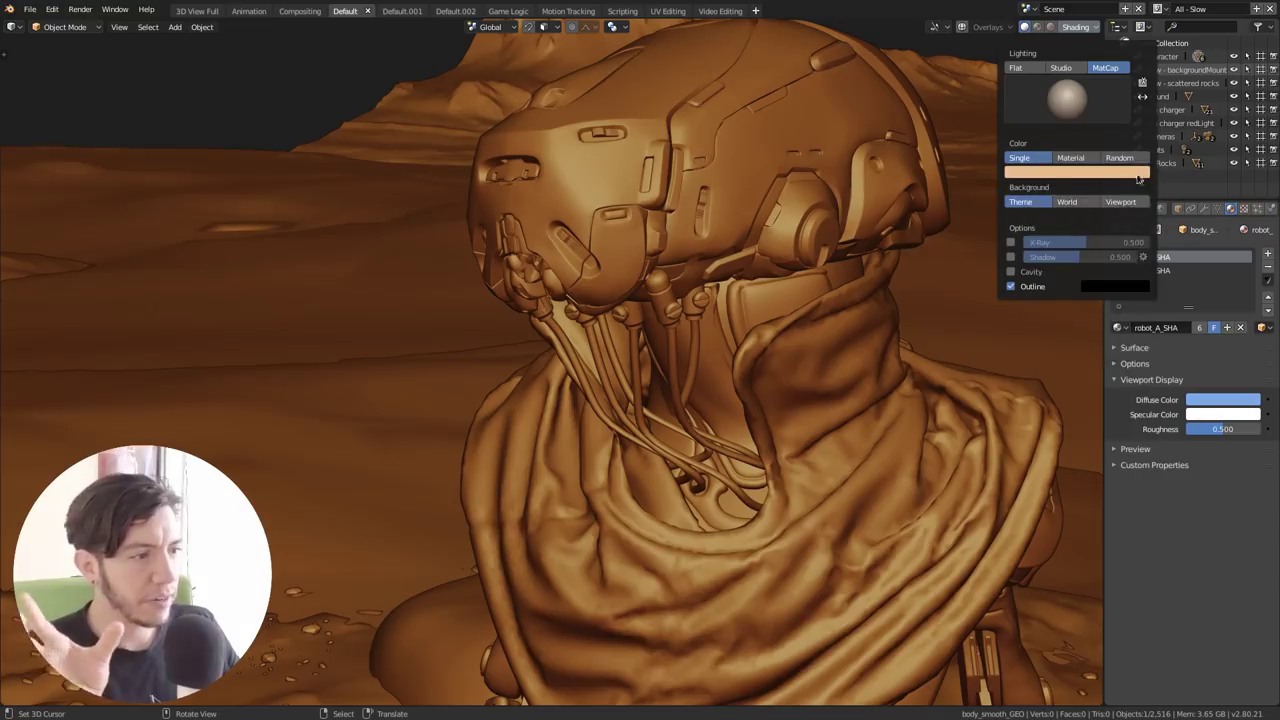
left_click(1138, 178)
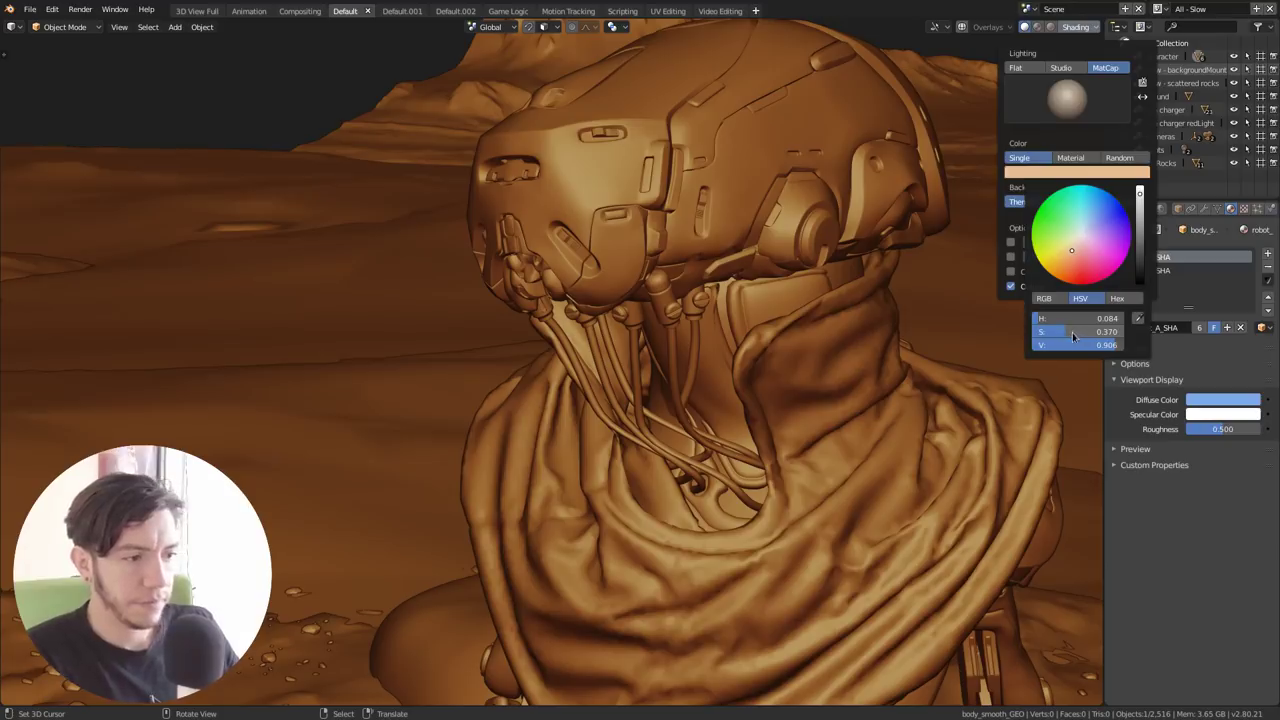
key("super")
left_click(820, 270)
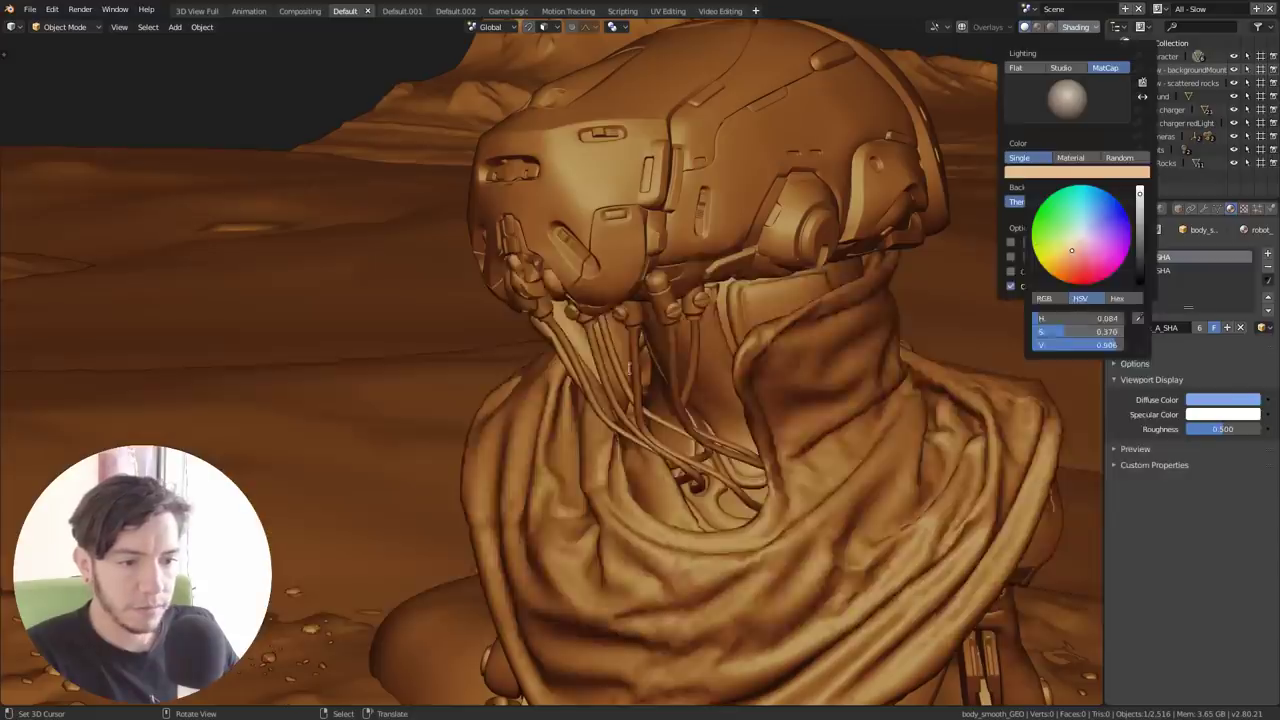
key("alt+Tab")
left_click_drag(1100, 345, 1033, 332)
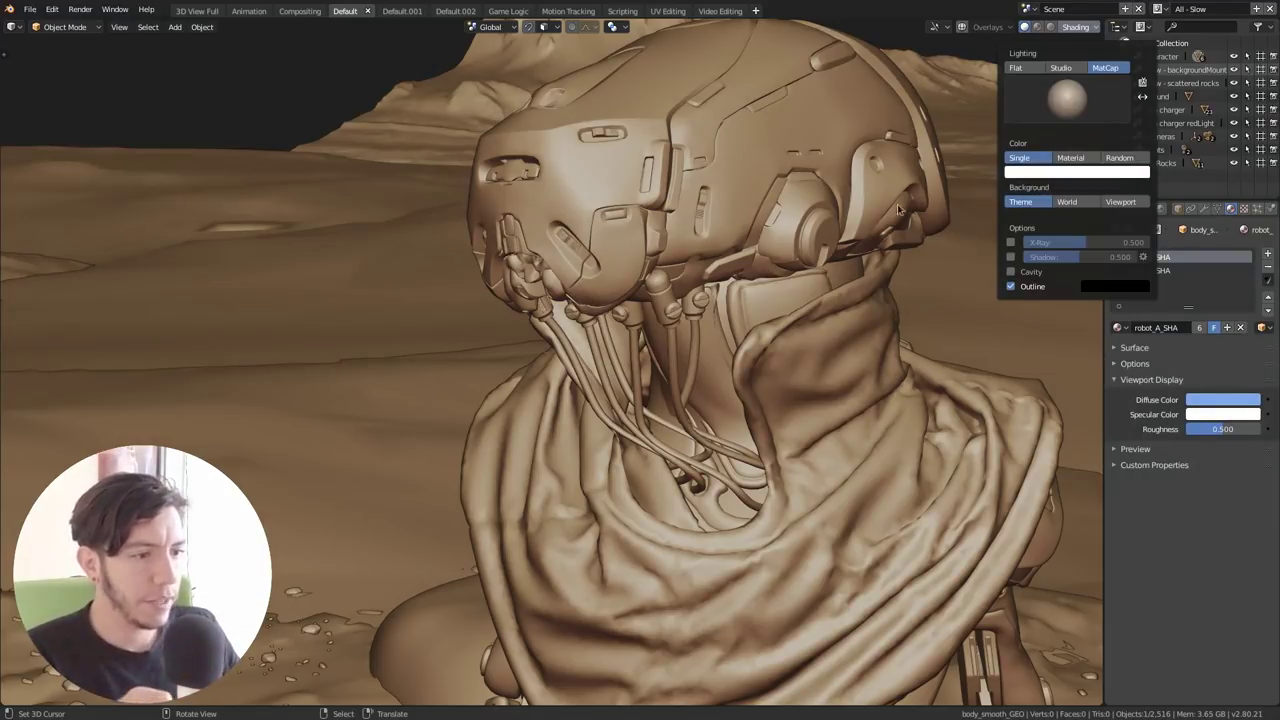
left_click(1051, 176)
Step: Try the dark grey matcap and the basic_side.exr matcap on the robot
left_click(1067, 98)
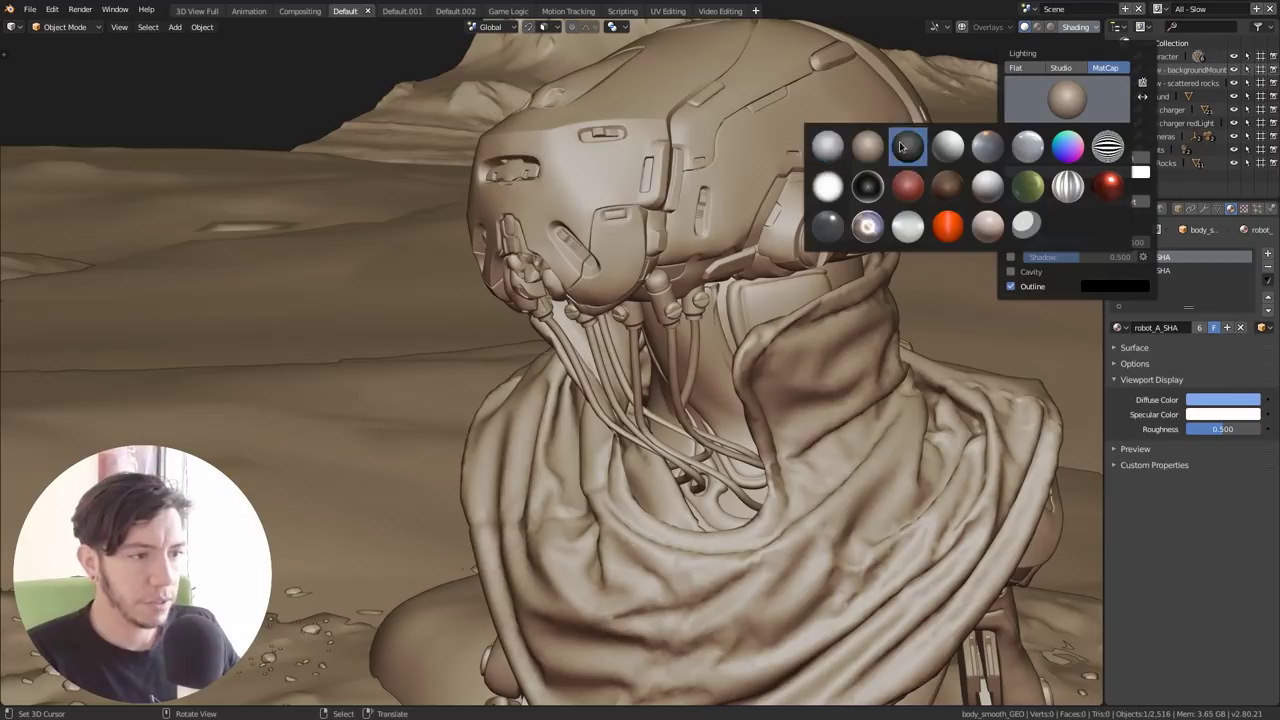
left_click(907, 147)
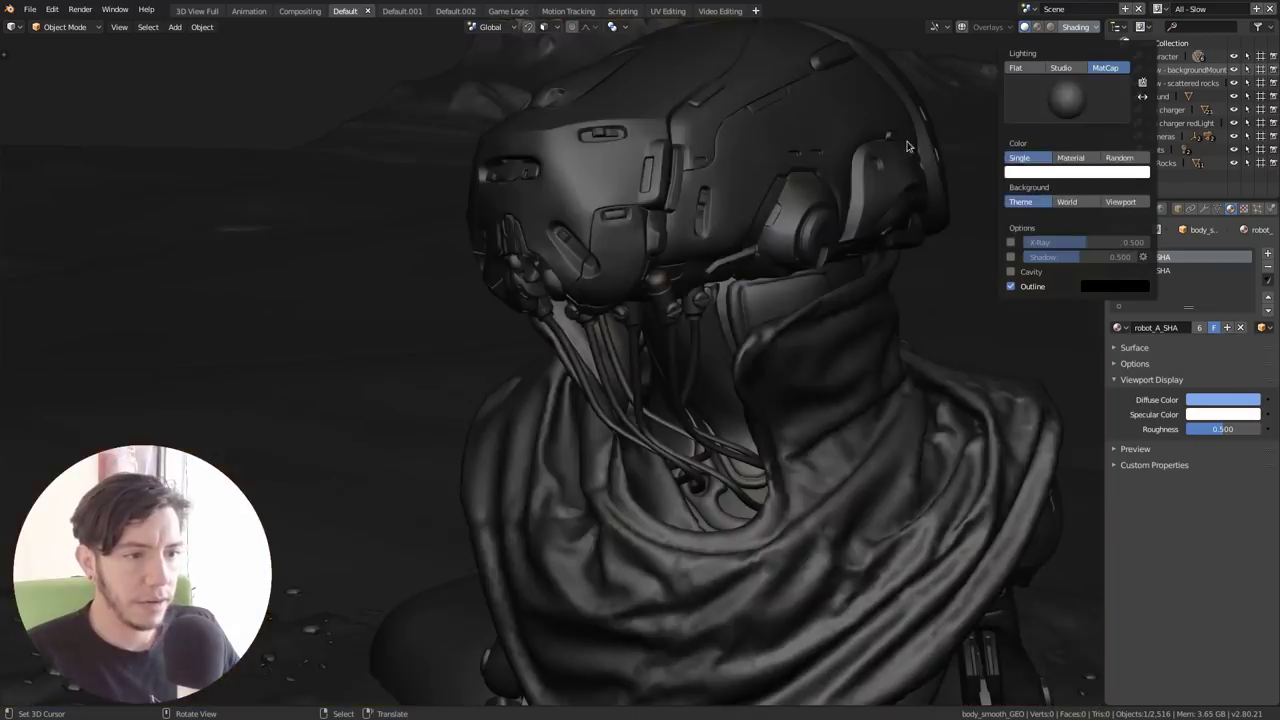
left_click(1070, 104)
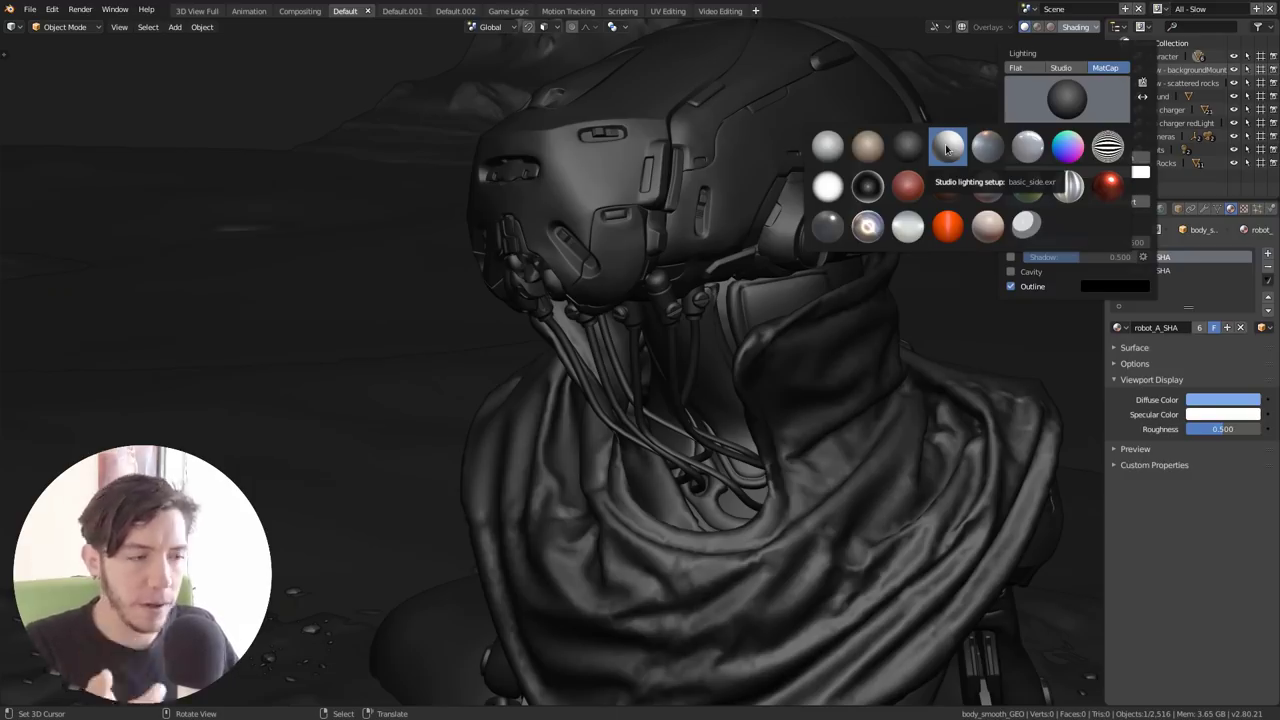
left_click(947, 148)
Step: Try the blue-and-tan matcap, choose the glossy light grey matcap and inspect its highlights around the robot
left_click(1066, 99)
left_click(988, 186)
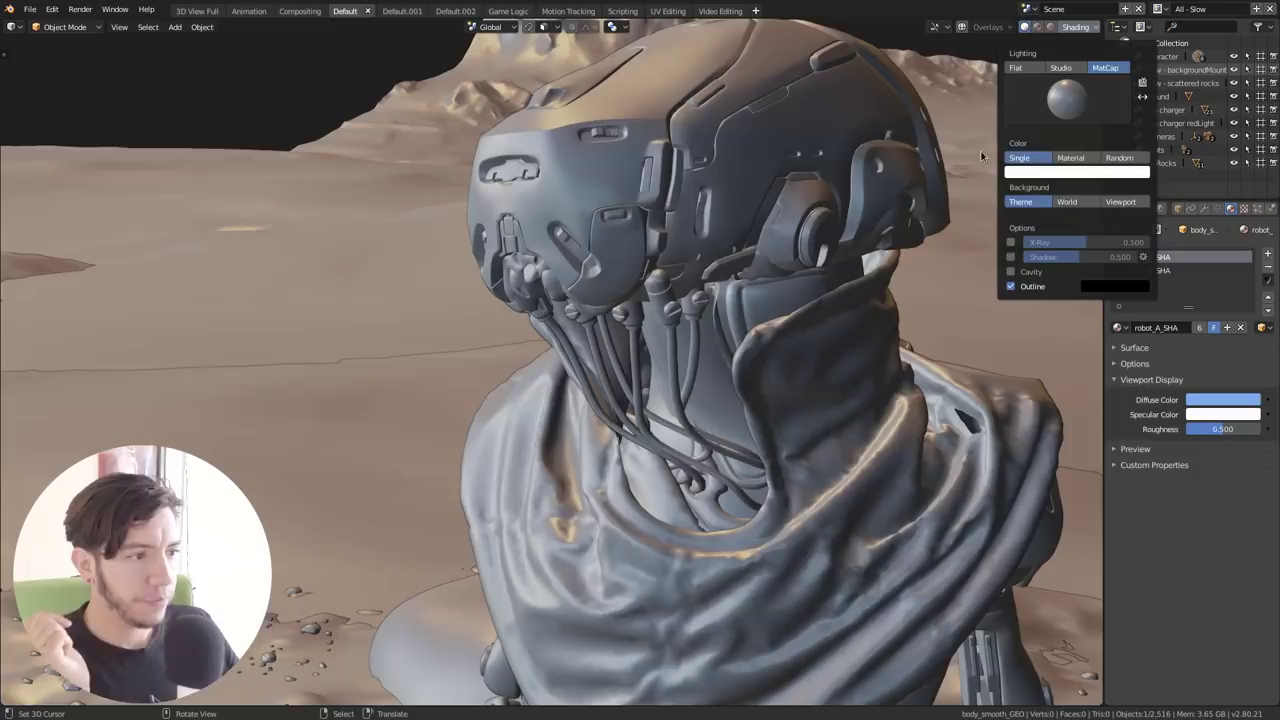
left_click(1088, 101)
left_click(1064, 145)
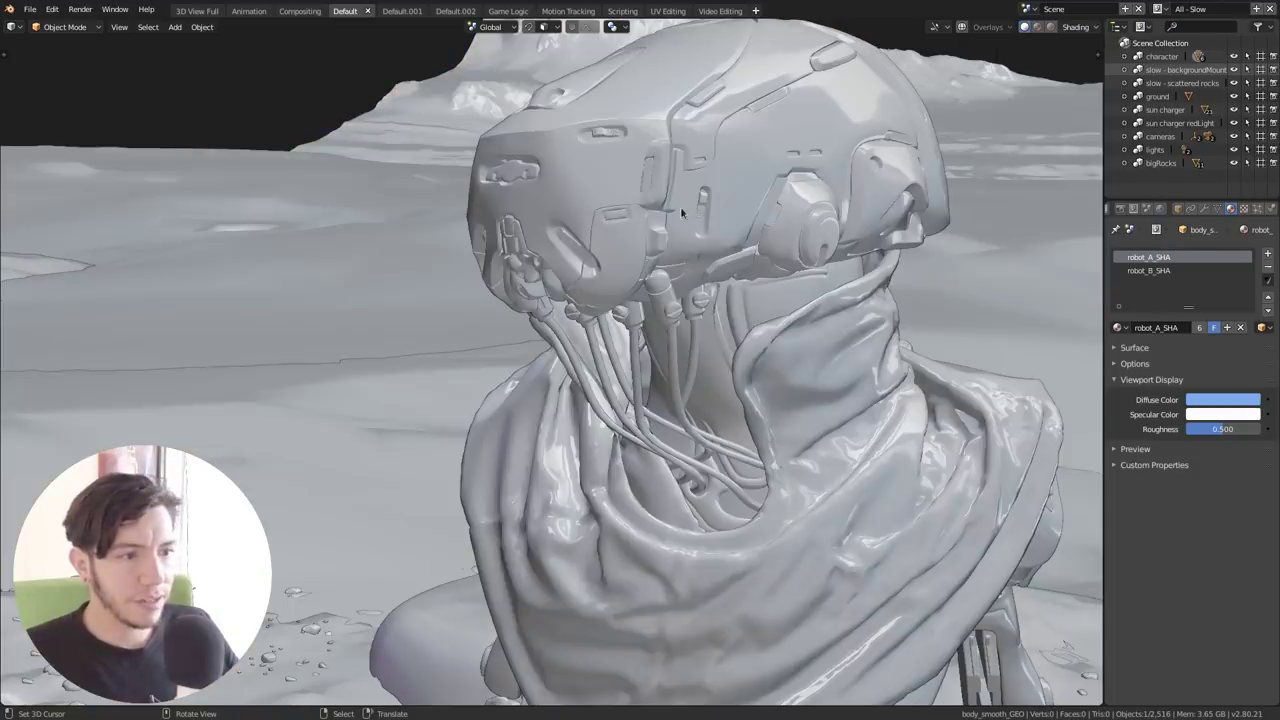
mouse_move(709, 320)
middle_mouse_down()
mouse_move(500, 300)
mouse_move(928, 225)
middle_mouse_up()
Step: Set the shading color to Random with the glossy matcap and return to the three-quarter view of the robot
left_click(1077, 27)
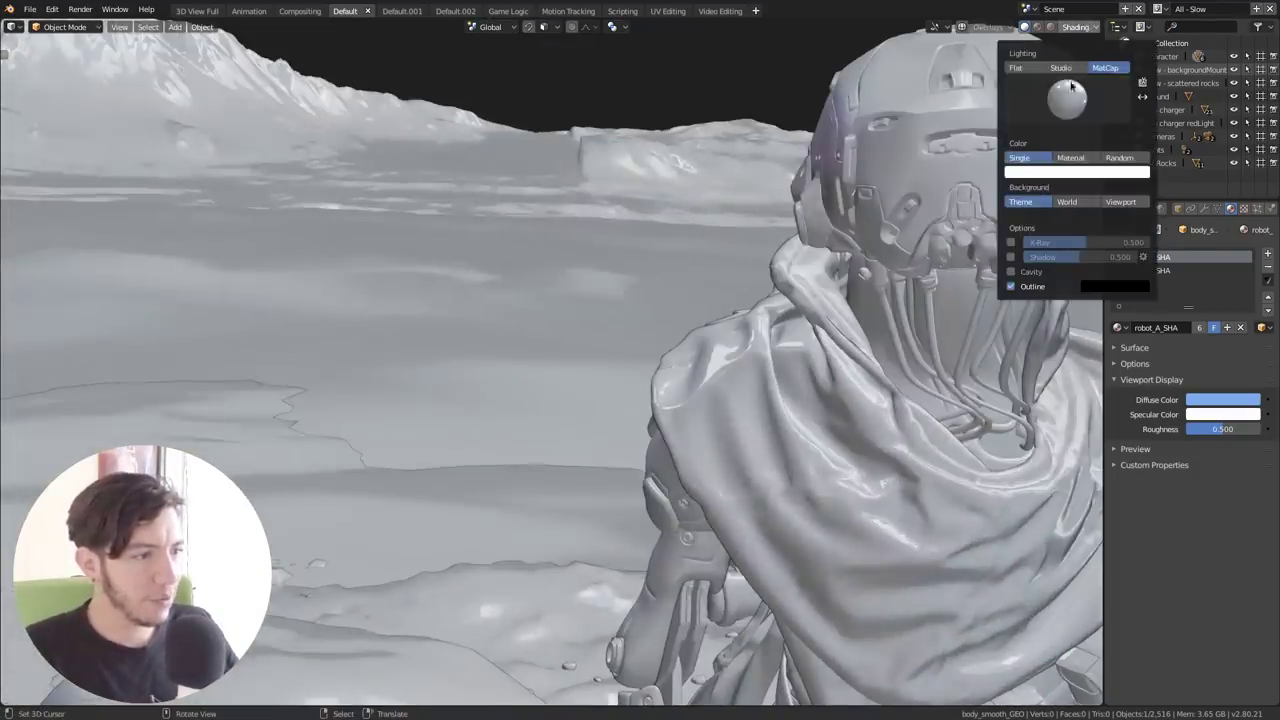
left_click(1124, 157)
middle_click_drag(815, 215, 925, 268)
Step: Enable Cavity shading and raise Ridge to about 2.139 and Valley to about 1.944
left_click(1090, 27)
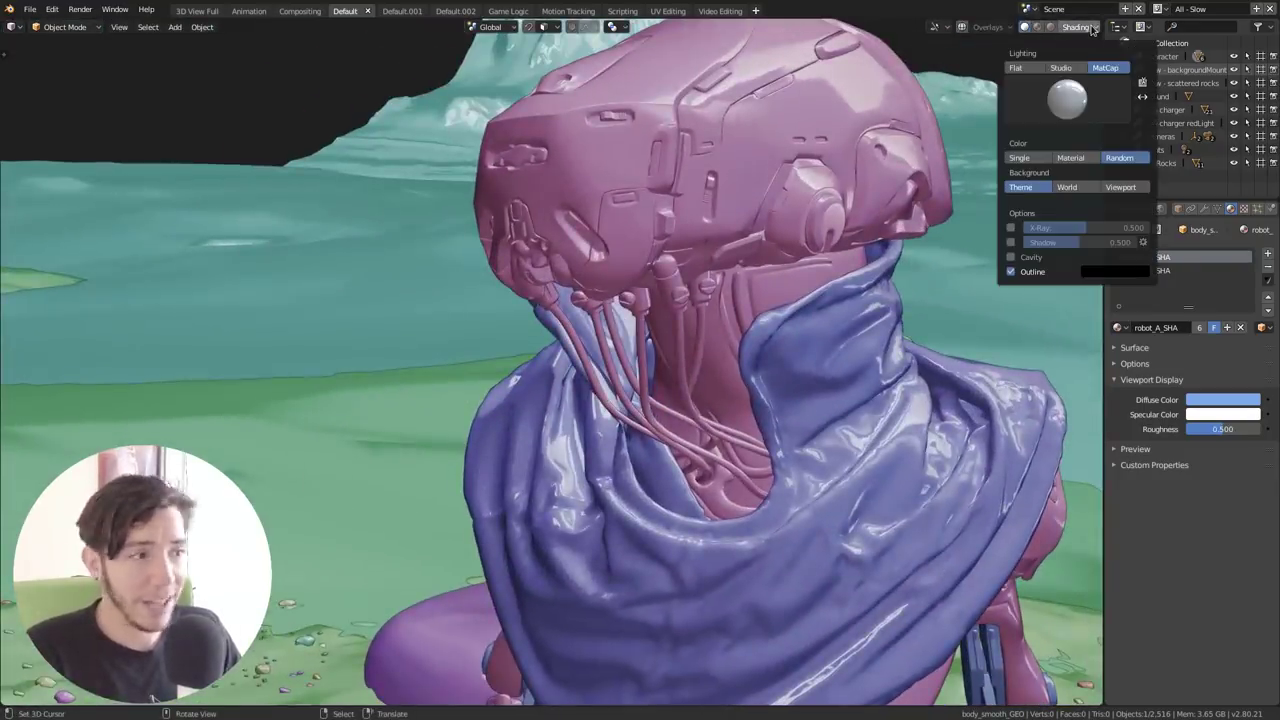
left_click(1010, 257)
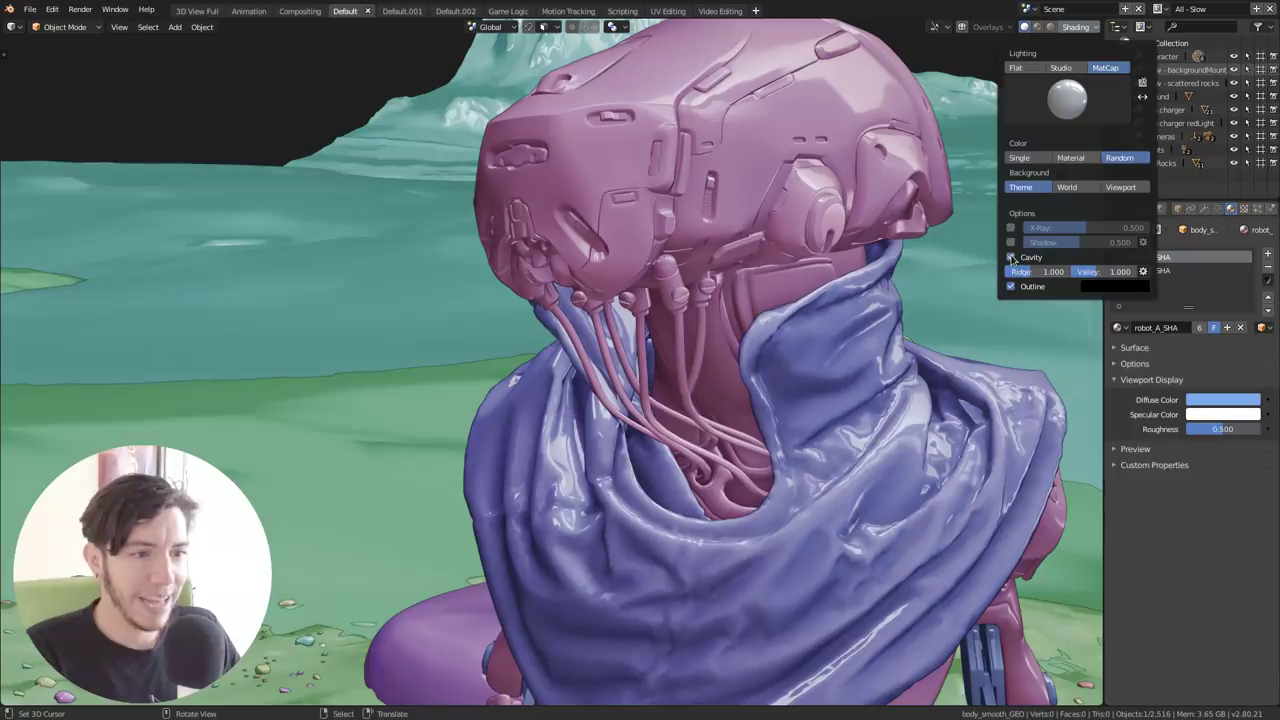
left_click_drag(1100, 271, 1140, 271)
left_click_drag(1045, 271, 1080, 271)
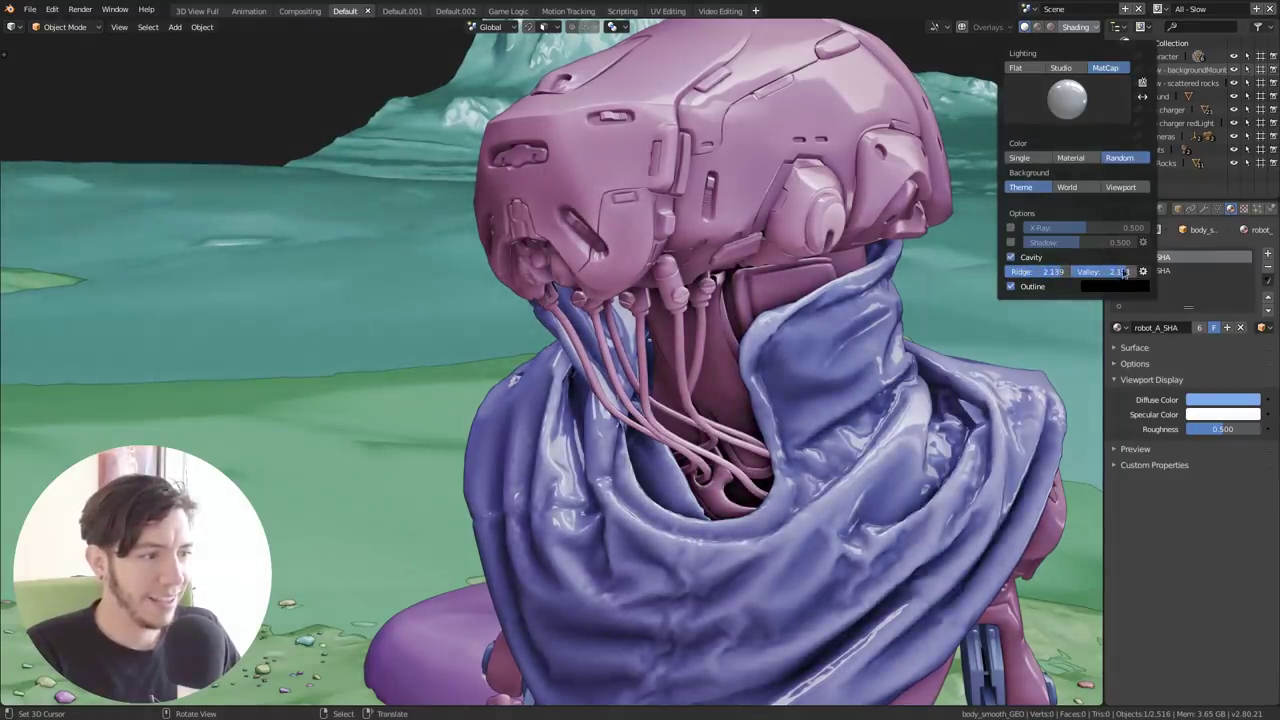
Step: Enable the Shadow shading option and examine the shading on the cape and the whole robot
mouse_move(762, 357)
middle_mouse_down()
mouse_move(773, 353)
mouse_move(636, 368)
mouse_move(680, 360)
middle_mouse_up()
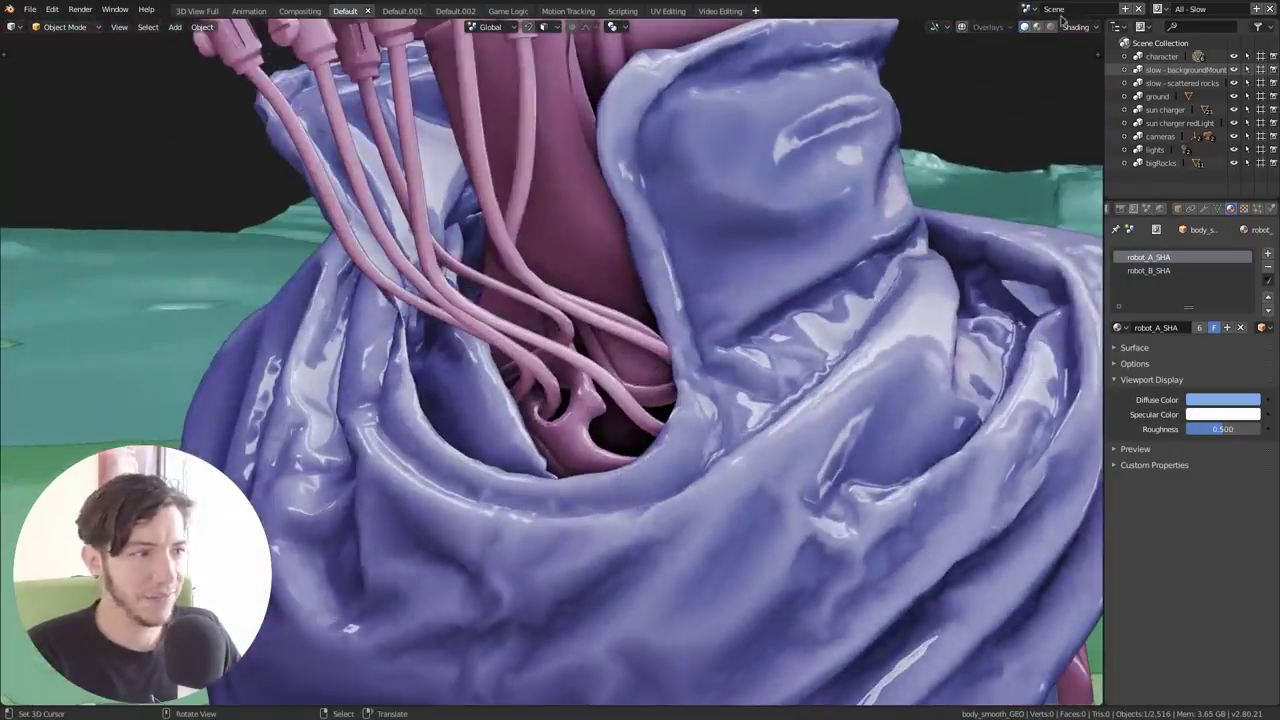
left_click(1076, 27)
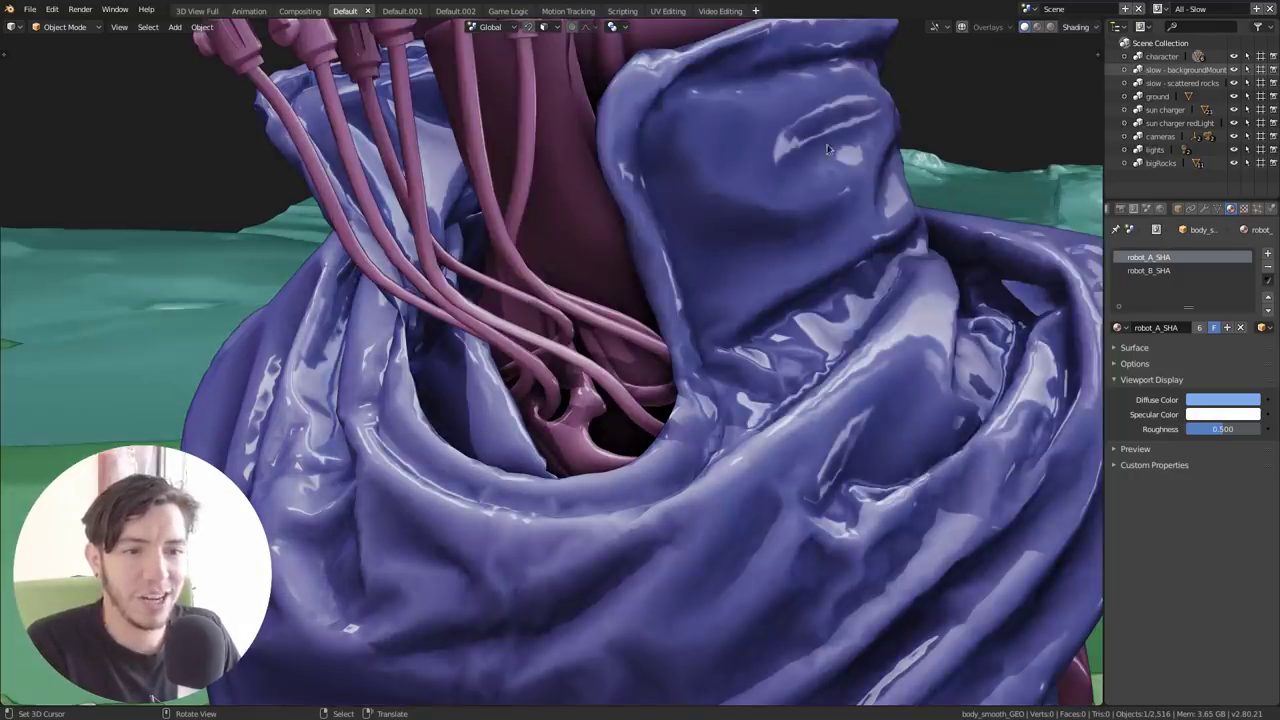
mouse_move(816, 233)
middle_mouse_down()
mouse_move(848, 316)
mouse_move(836, 256)
middle_mouse_up()
scroll(848, 316, "down", 4)
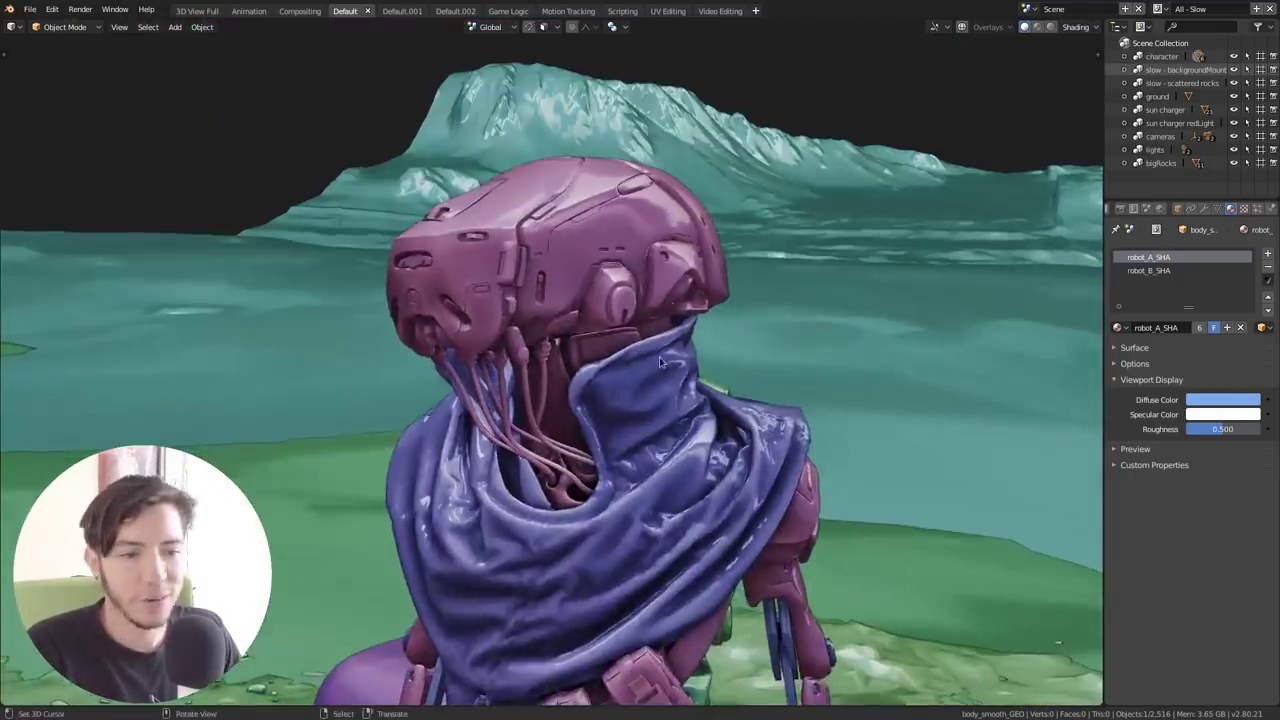
scroll(836, 256, "down", 3)
middle_click_drag(600, 430, 648, 318)
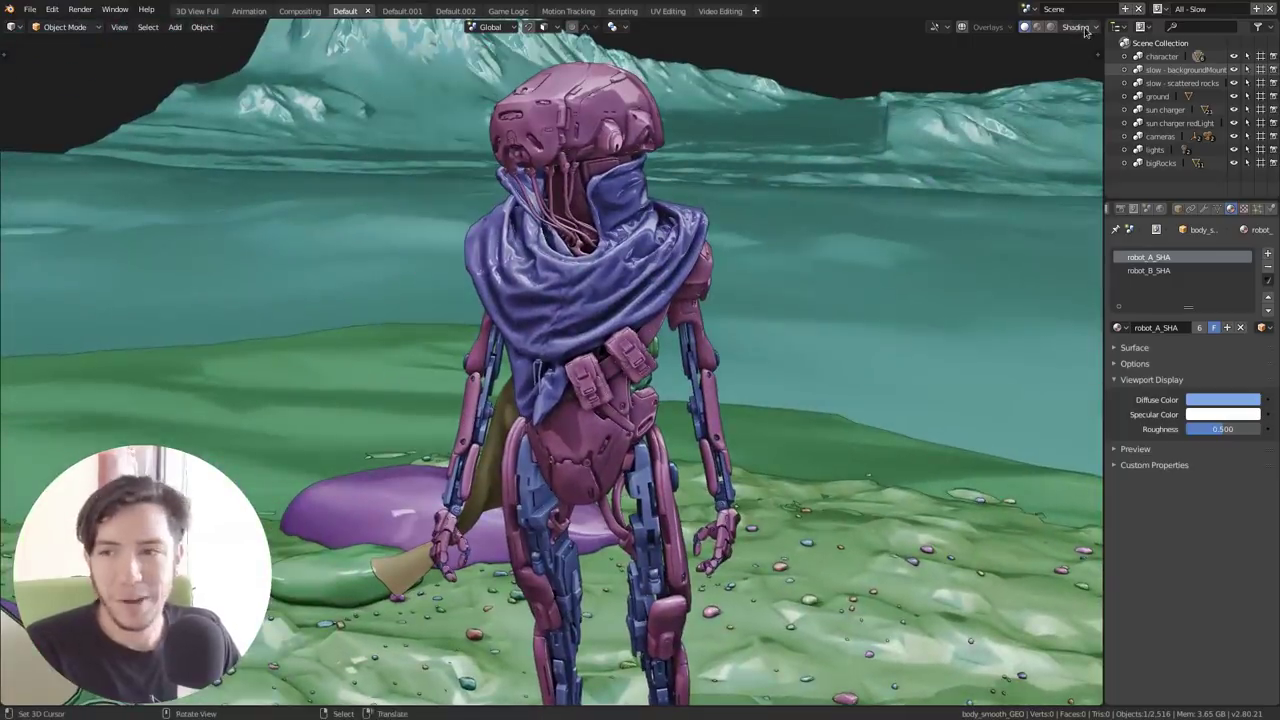
mouse_move(737, 360)
middle_mouse_down()
mouse_move(692, 360)
mouse_move(897, 237)
middle_mouse_up()
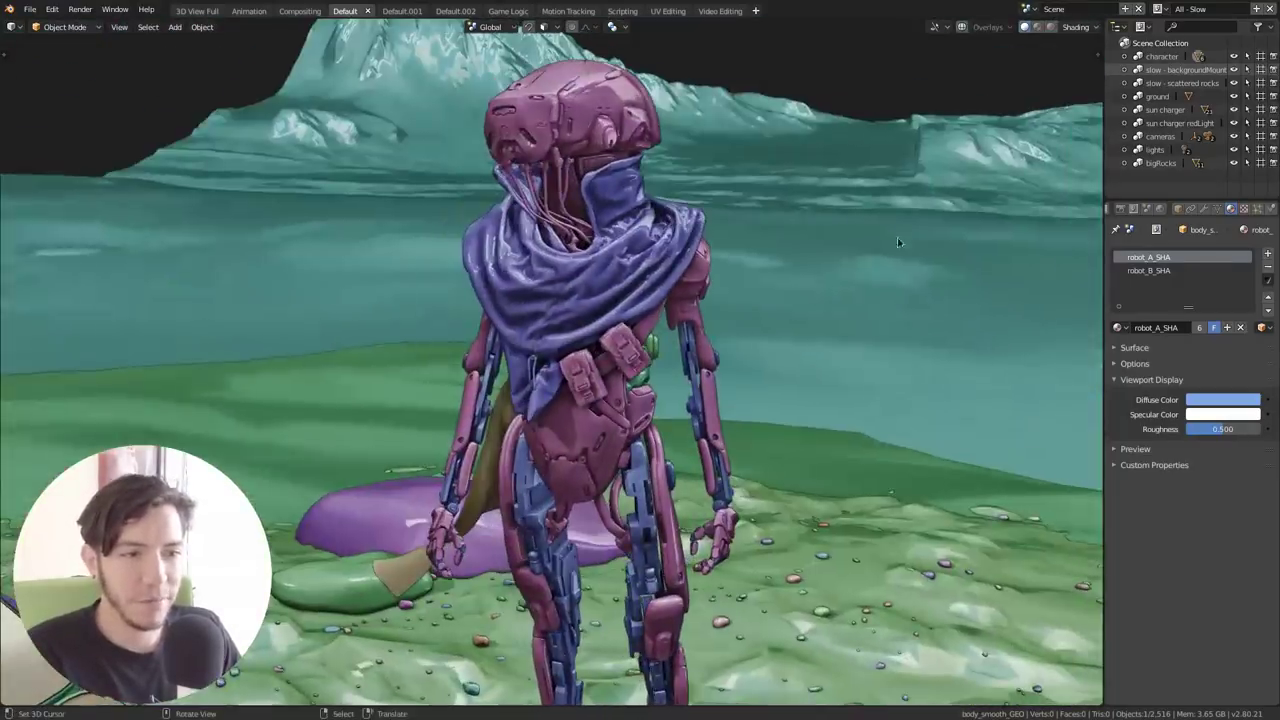
left_click(1092, 27)
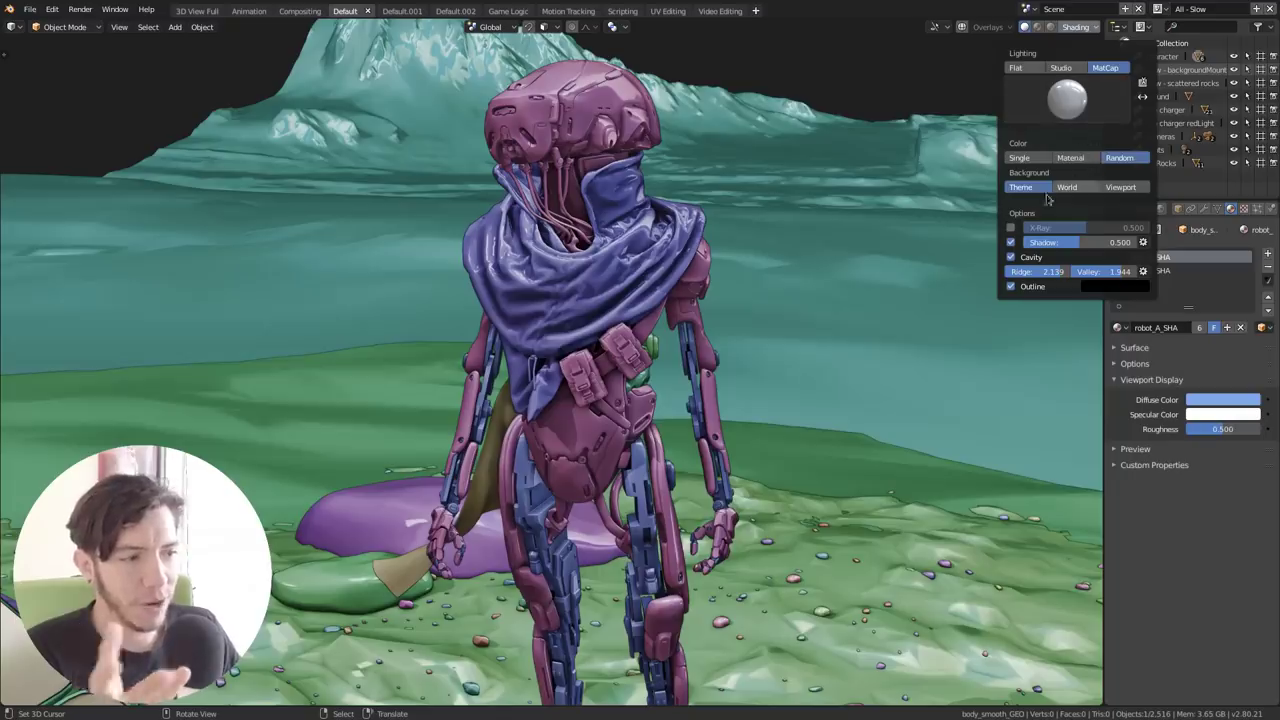
Step: Disable the Shadow option and set the shading color to Material
left_click(1010, 242)
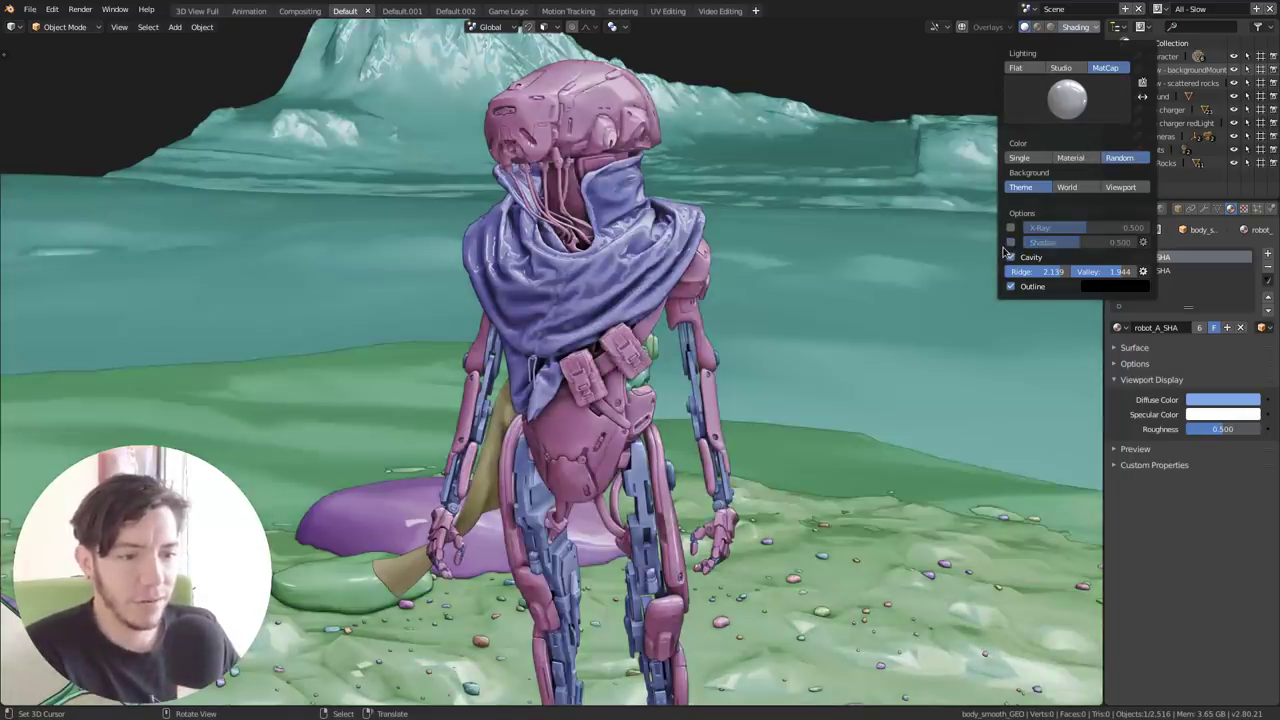
left_click(1010, 242)
left_click(1010, 242)
left_click(1070, 157)
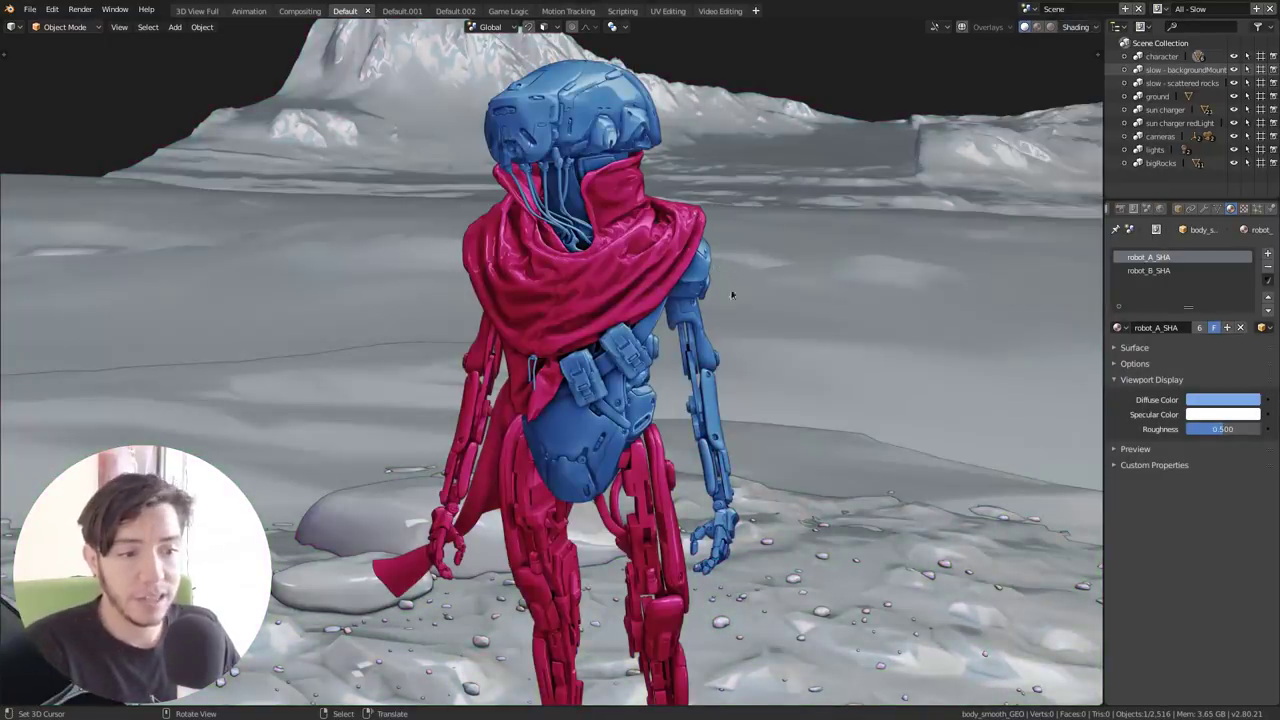
Step: Examine the glossy highlights on the cape and cables up close, and on the whole robot, with the material colors
middle_click_drag(731, 294, 650, 370)
middle_click_drag(600, 280, 640, 400, "shift")
middle_click_drag(630, 450, 626, 281, "ctrl")
middle_click_drag(510, 360, 563, 300)
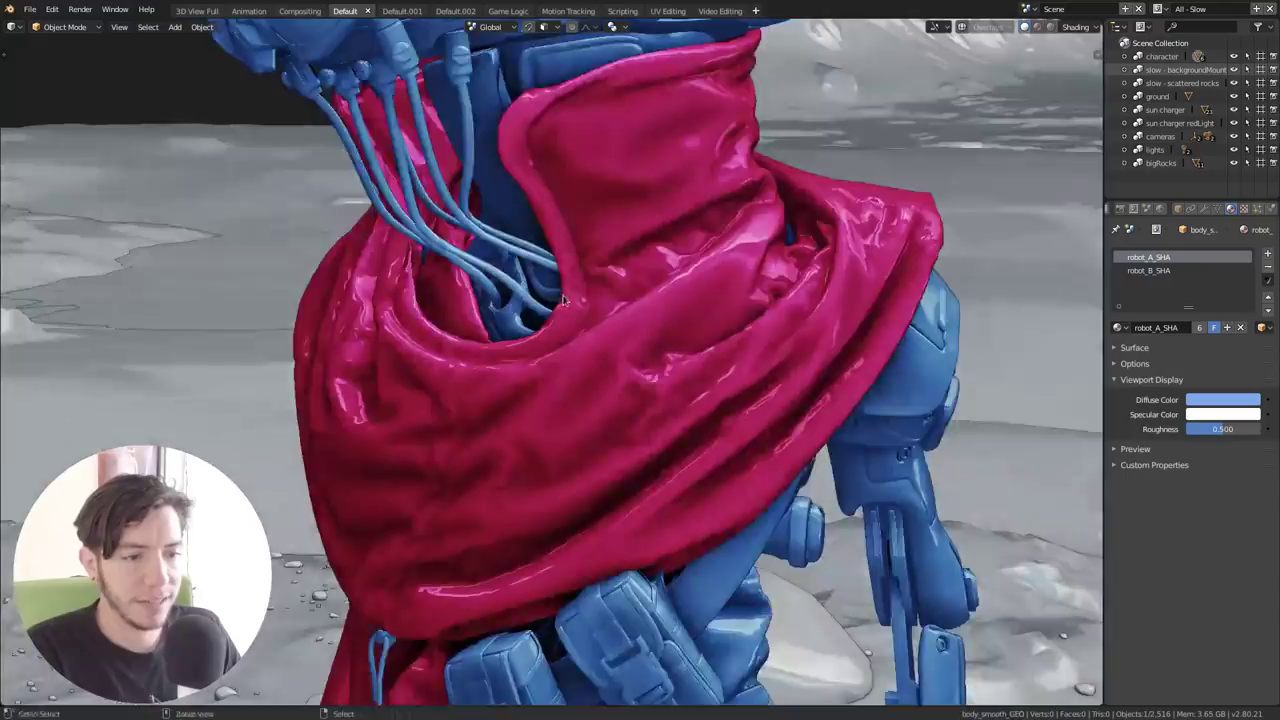
scroll(563, 299, "up", 3)
scroll(694, 294, "down", 10)
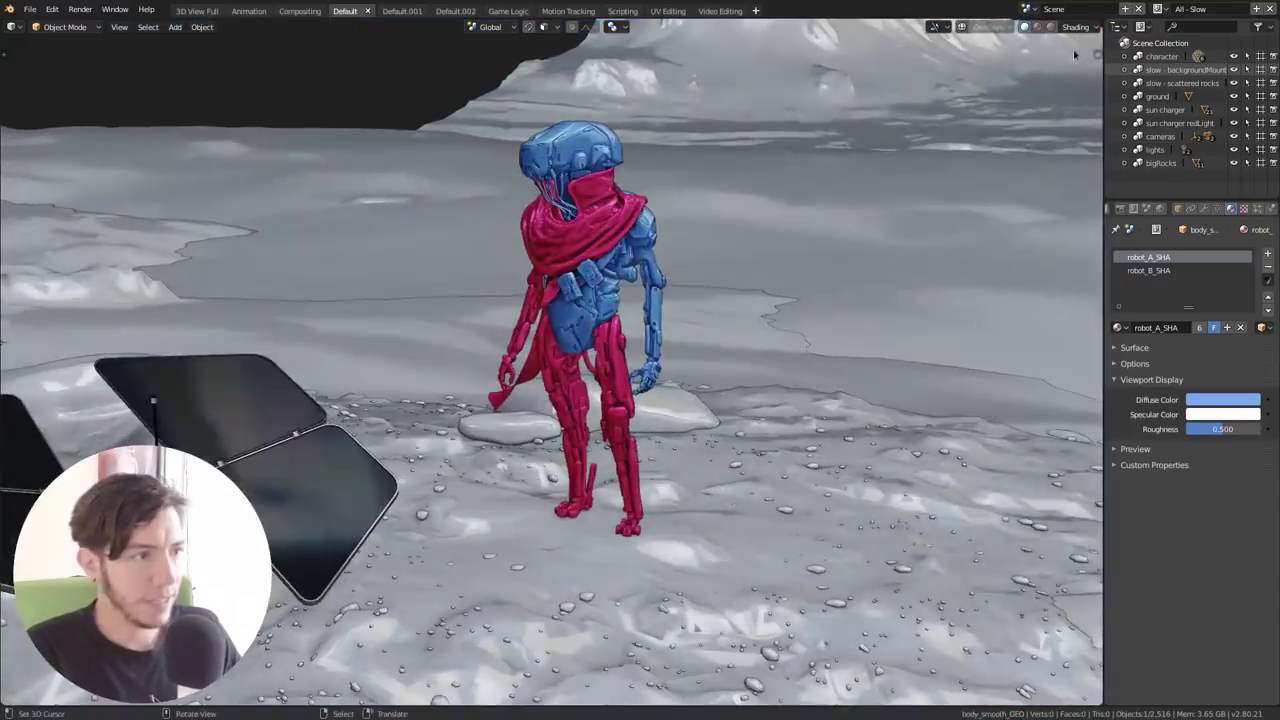
Step: Apply the horizontally striped check_reflection.exr matcap and set the shading color to Single
left_click(1077, 26)
left_click(1067, 96)
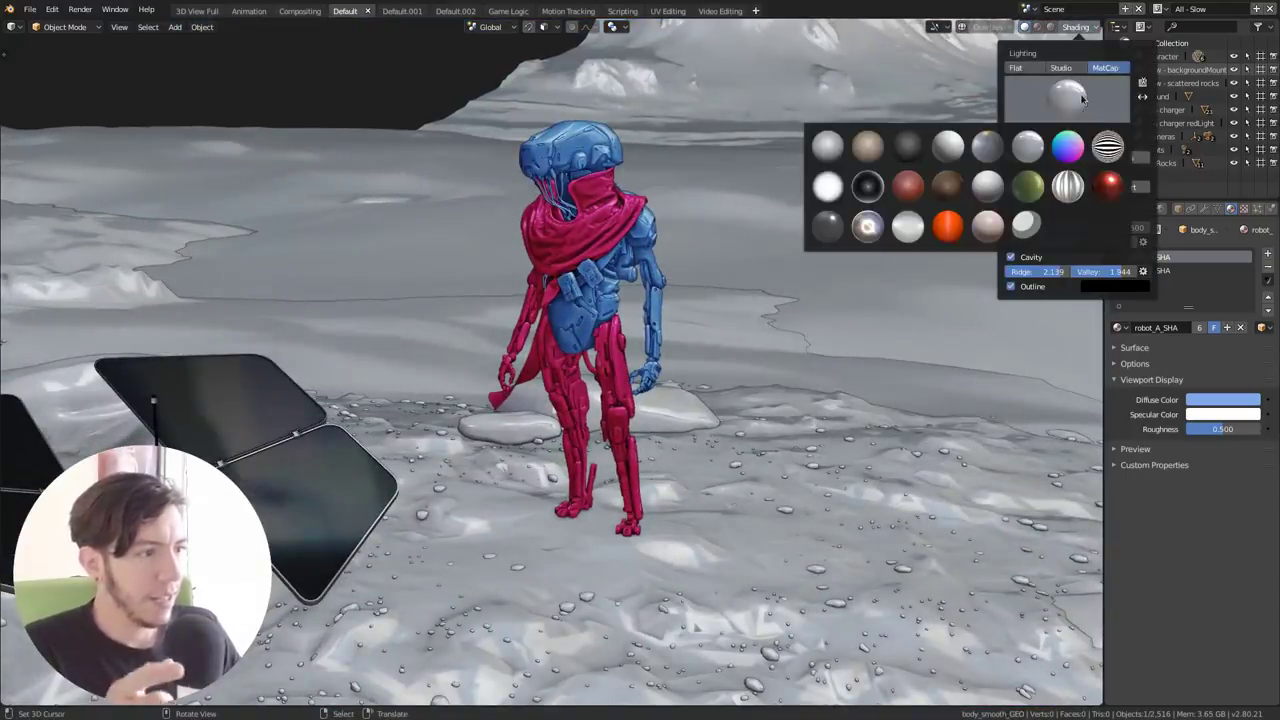
left_click(1067, 185)
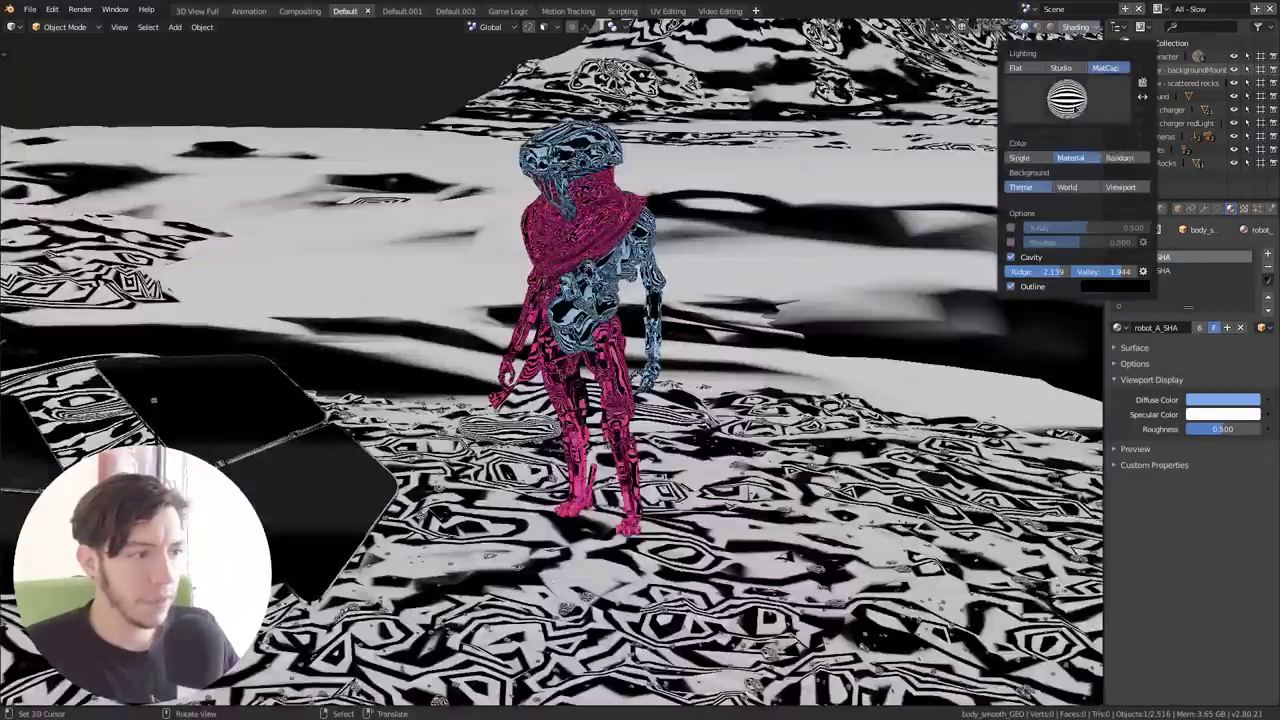
left_click(1020, 158)
left_click(1067, 97)
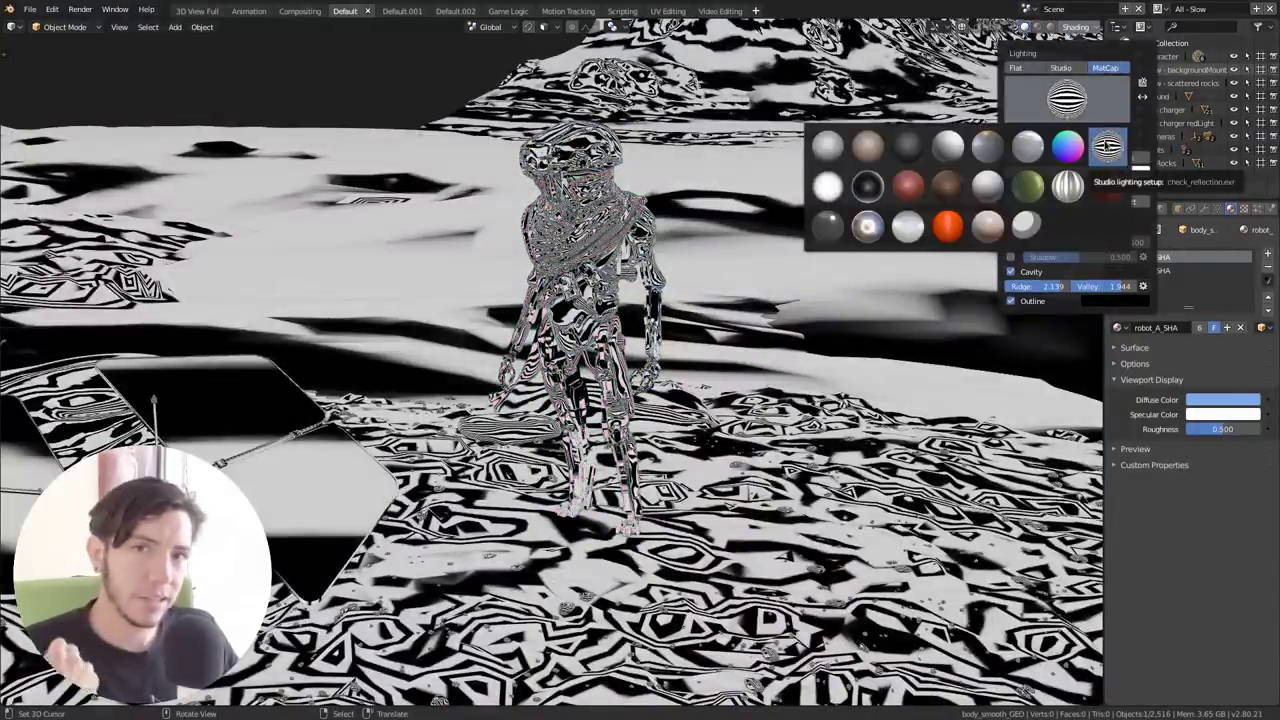
left_click(1106, 146)
Step: Inspect how the striped reflections flow across the panels of the robot's head from close up
middle_click_drag(786, 556, 520, 440)
scroll(458, 413, "up", 3)
middle_click_drag(457, 415, 545, 410)
middle_click_drag(950, 120, 553, 510, "shift")
scroll(617, 285, "up", 5)
scroll(617, 429, "up", 2)
middle_click_drag(570, 380, 580, 395)
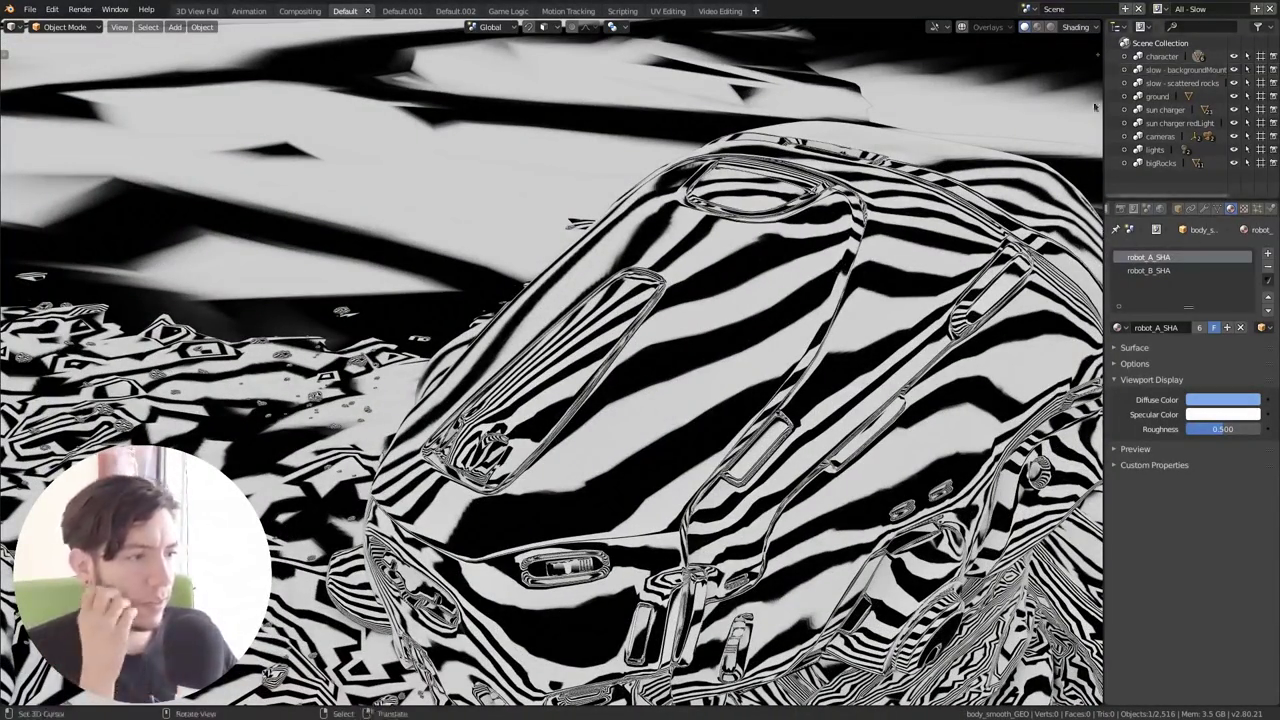
Step: Apply the multicolored normal-check matcap and view the robot from the side
left_click(1077, 27)
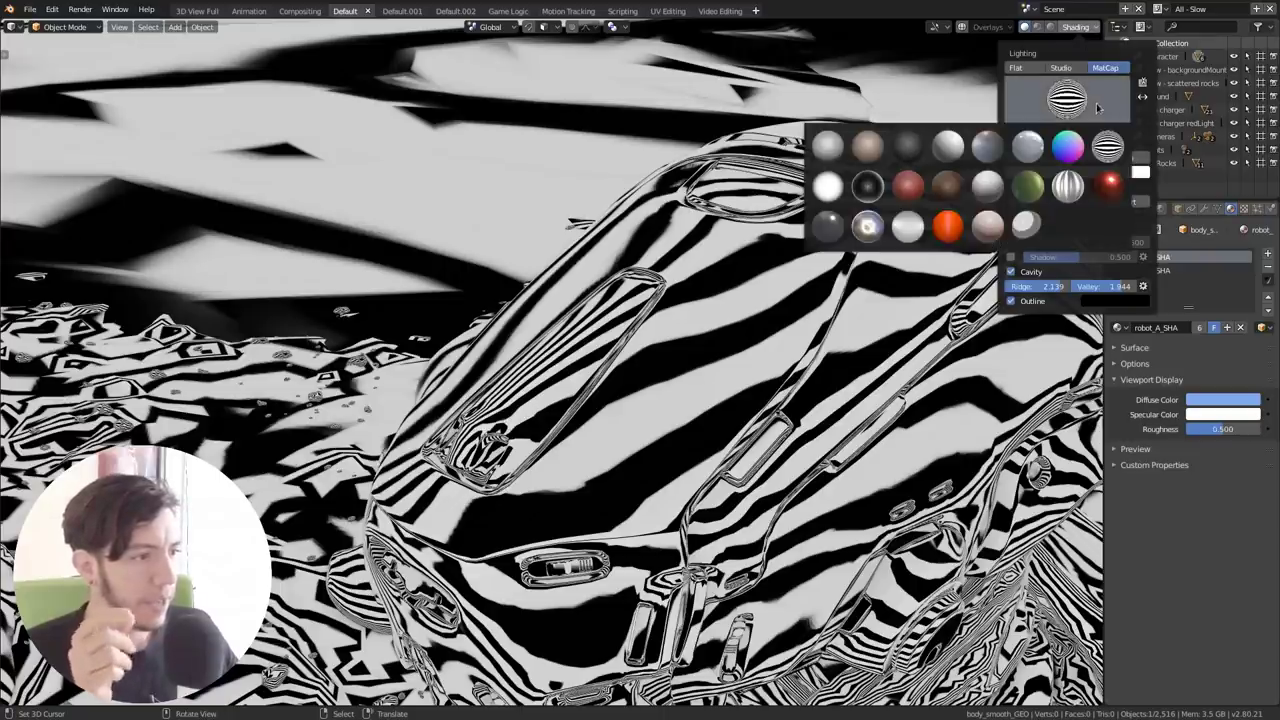
left_click(1069, 148)
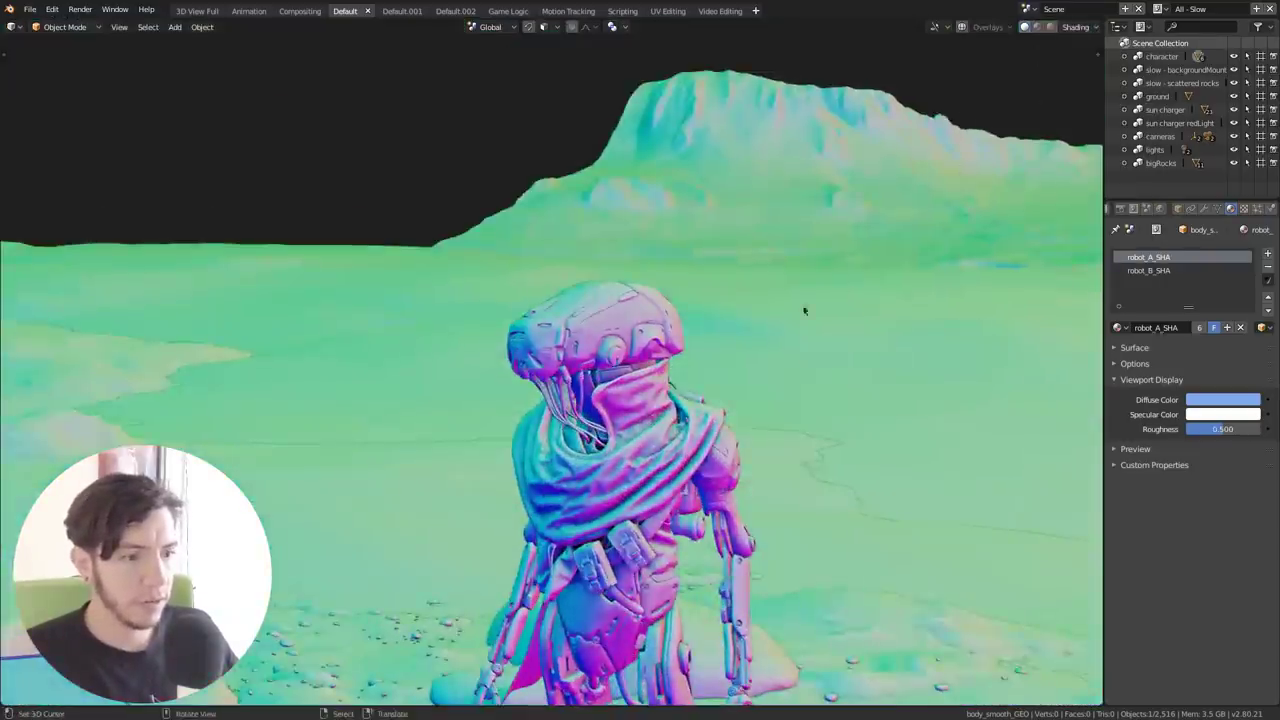
mouse_move(804, 310)
middle_mouse_down()
mouse_move(649, 306)
mouse_move(623, 323)
mouse_move(770, 300)
middle_mouse_up()
Step: Try the black matcap with a bright rim, choose the metallic matcap with a bright center and inspect the robot's head
left_click(1082, 27)
left_click(1079, 118)
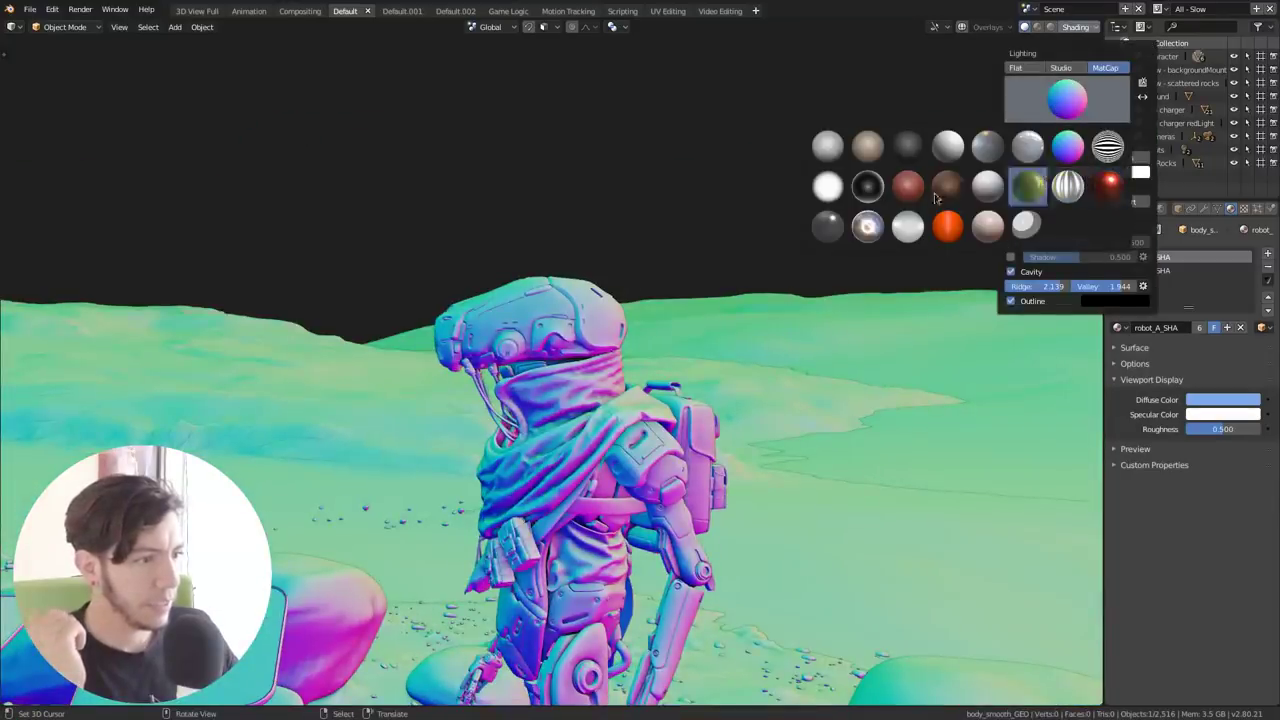
left_click(867, 186)
left_click(1070, 116)
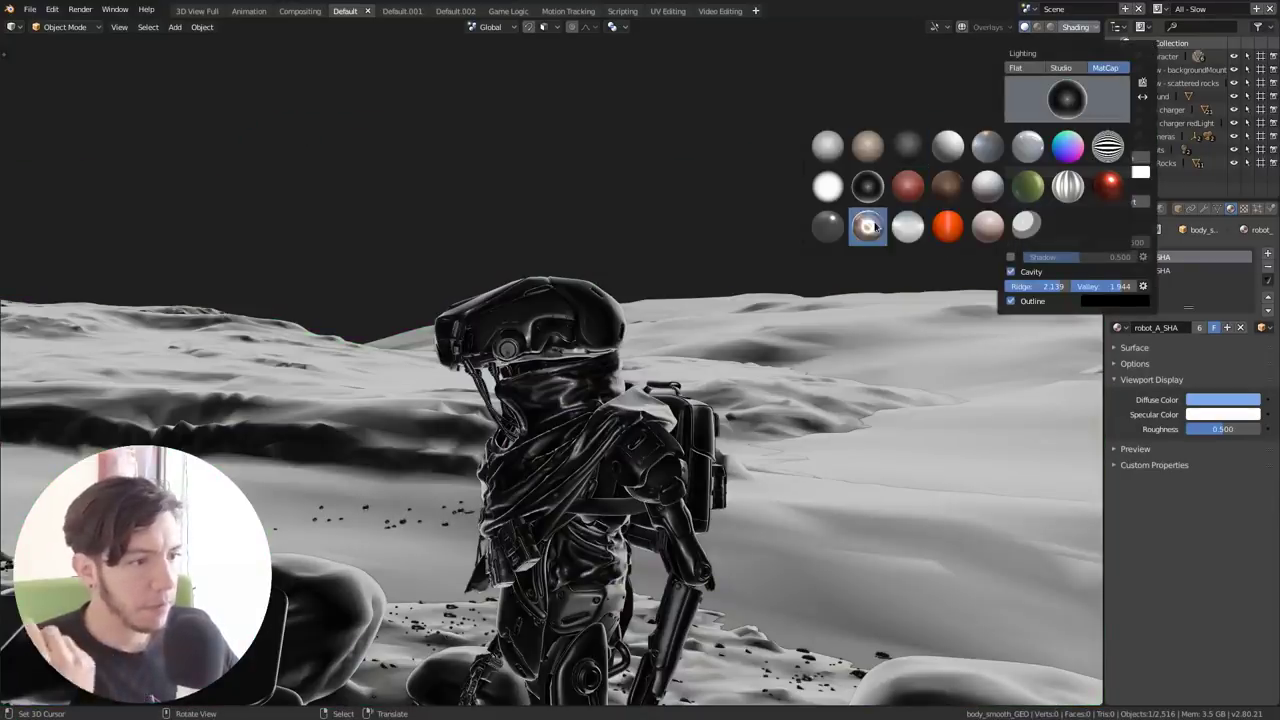
left_click(867, 226)
middle_click_drag(615, 365, 900, 412)
Step: Apply the clay_brown.exr matcap and examine the robot's head and scarf
left_click(1082, 27)
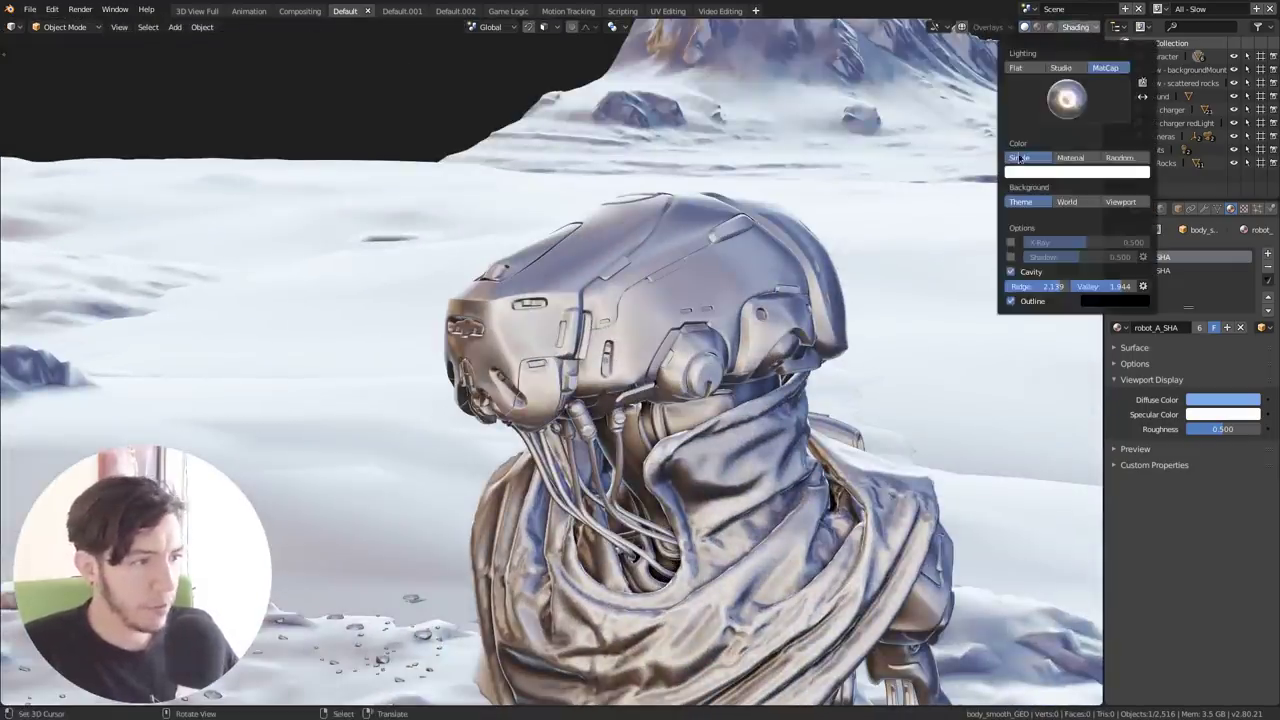
left_click(1065, 97)
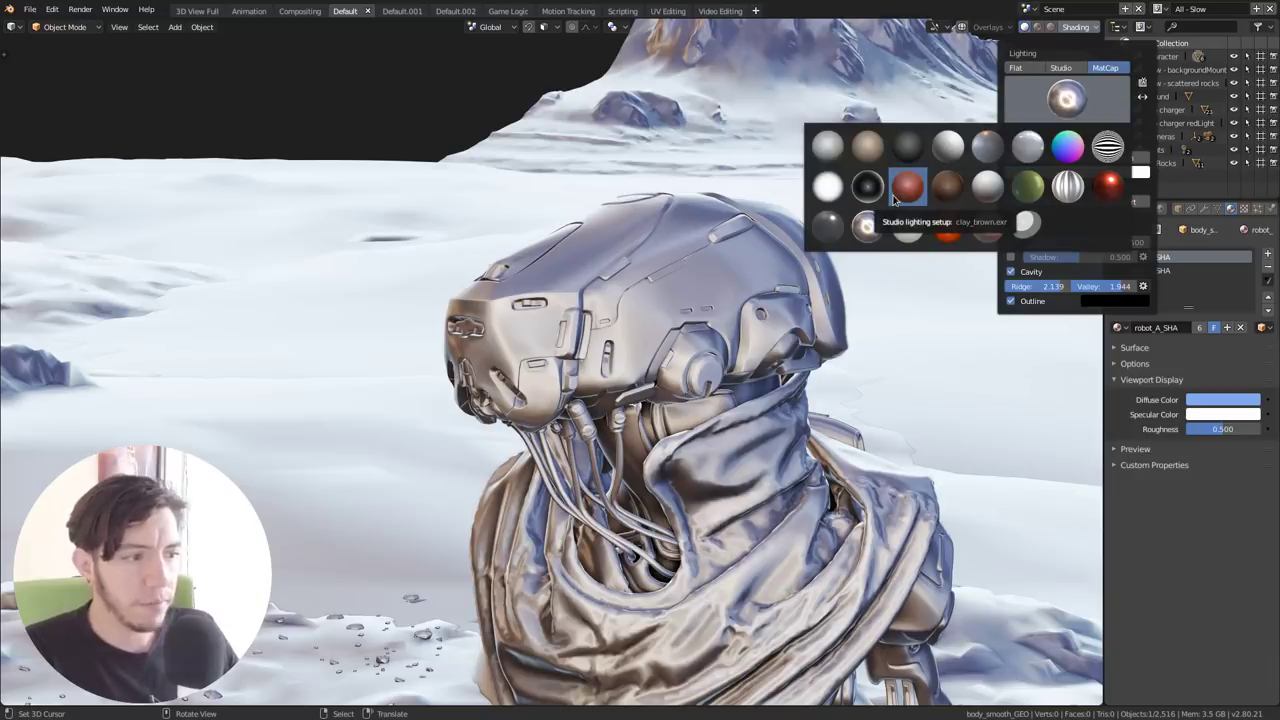
left_click(895, 199)
mouse_move(632, 357)
middle_mouse_down()
mouse_move(745, 357)
mouse_move(618, 410)
mouse_move(157, 406)
mouse_move(655, 227)
middle_mouse_up()
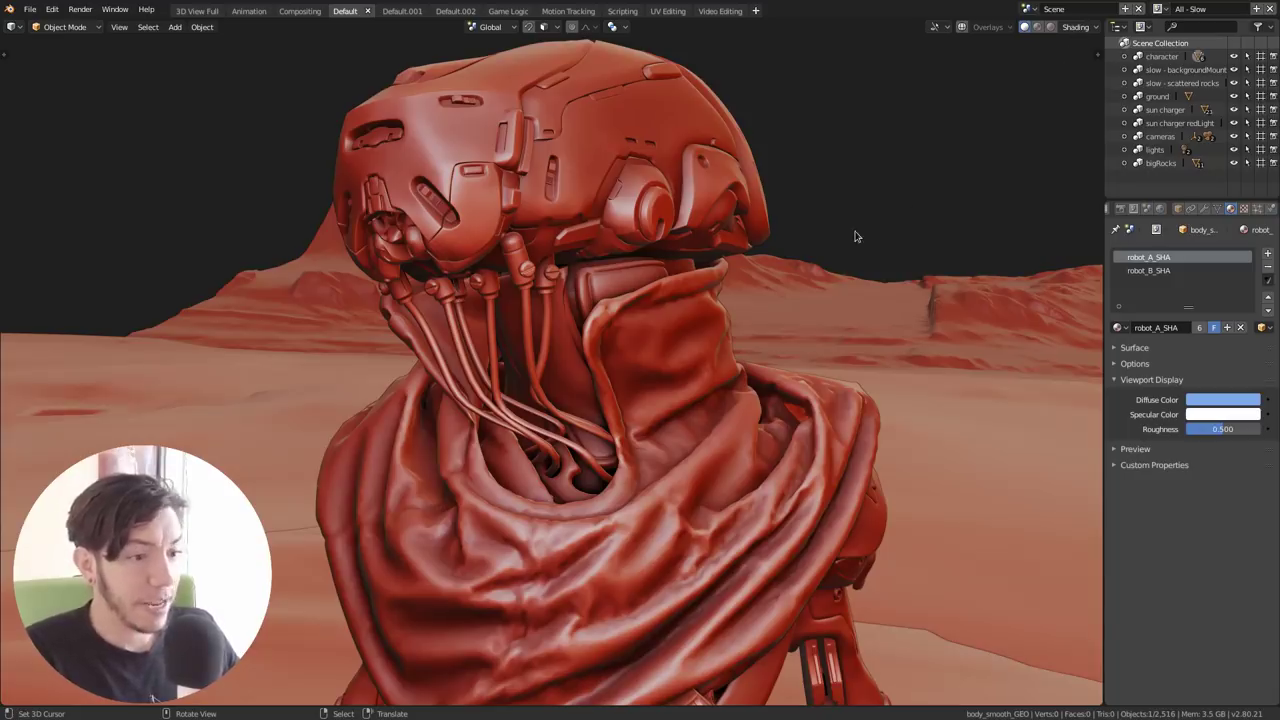
Step: Raise the scene's color management Exposure to about 1.923 and check the brighter shading on the robot's head
key("super")
key("super")
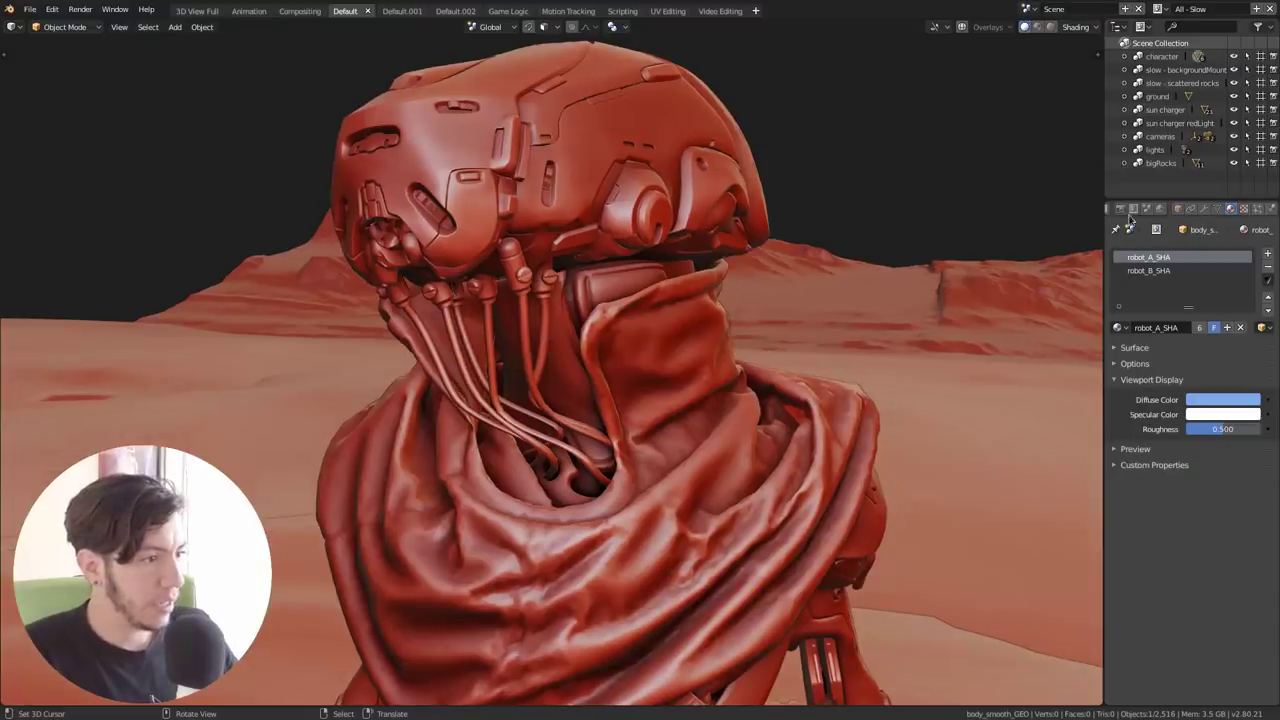
left_click(1156, 209)
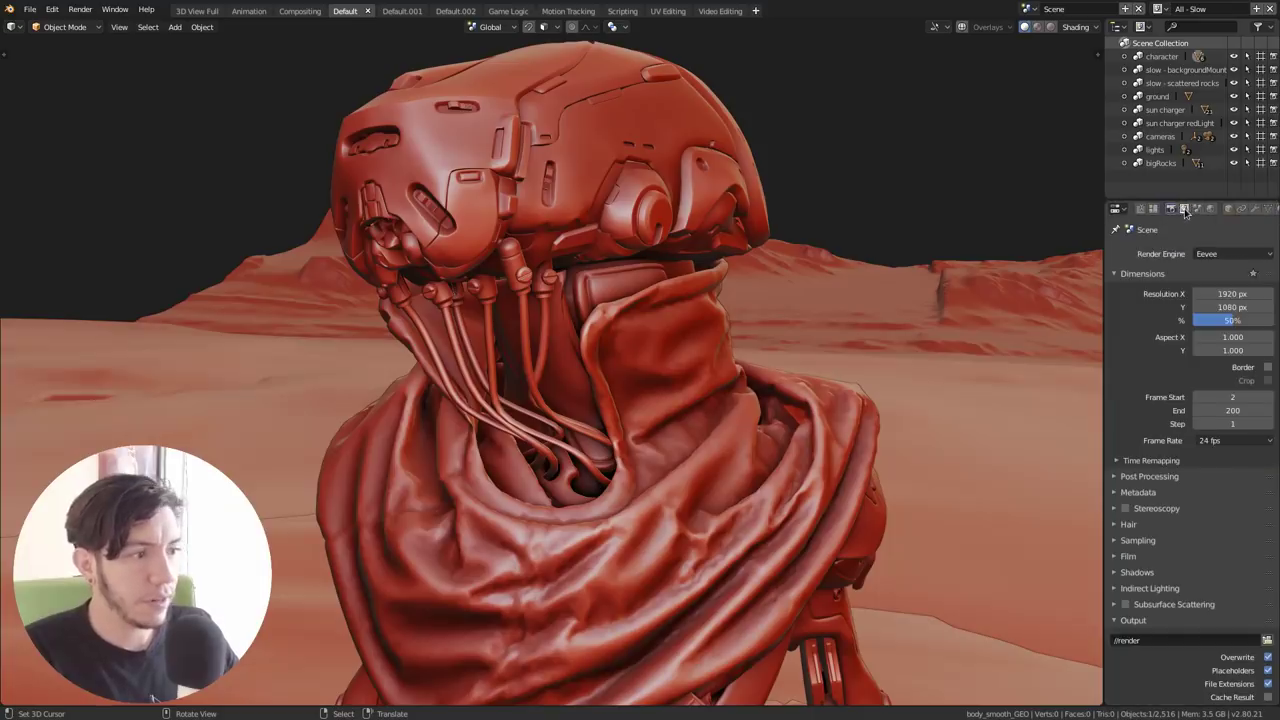
left_click(1185, 209)
mouse_move(1224, 424)
left_mouse_down()
mouse_move(1240, 424)
mouse_move(1200, 425)
left_mouse_up()
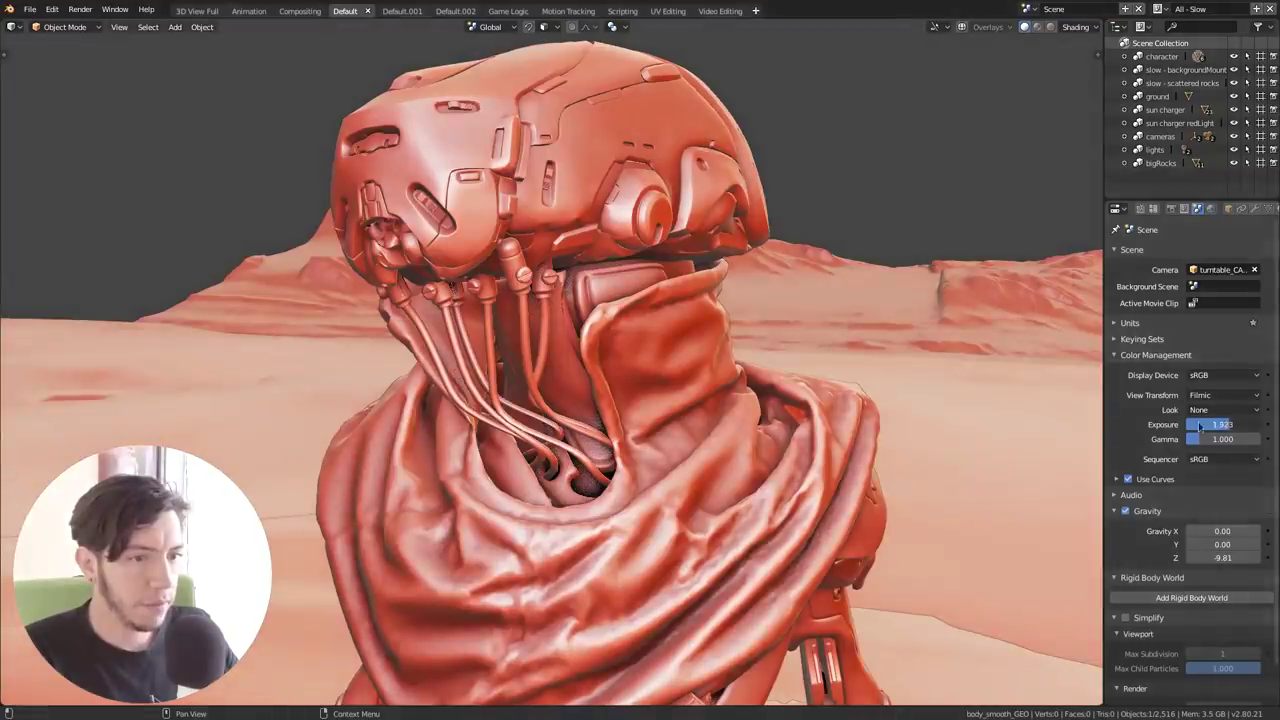
mouse_move(607, 380)
middle_mouse_down()
mouse_move(712, 406)
mouse_move(686, 402)
middle_mouse_up()
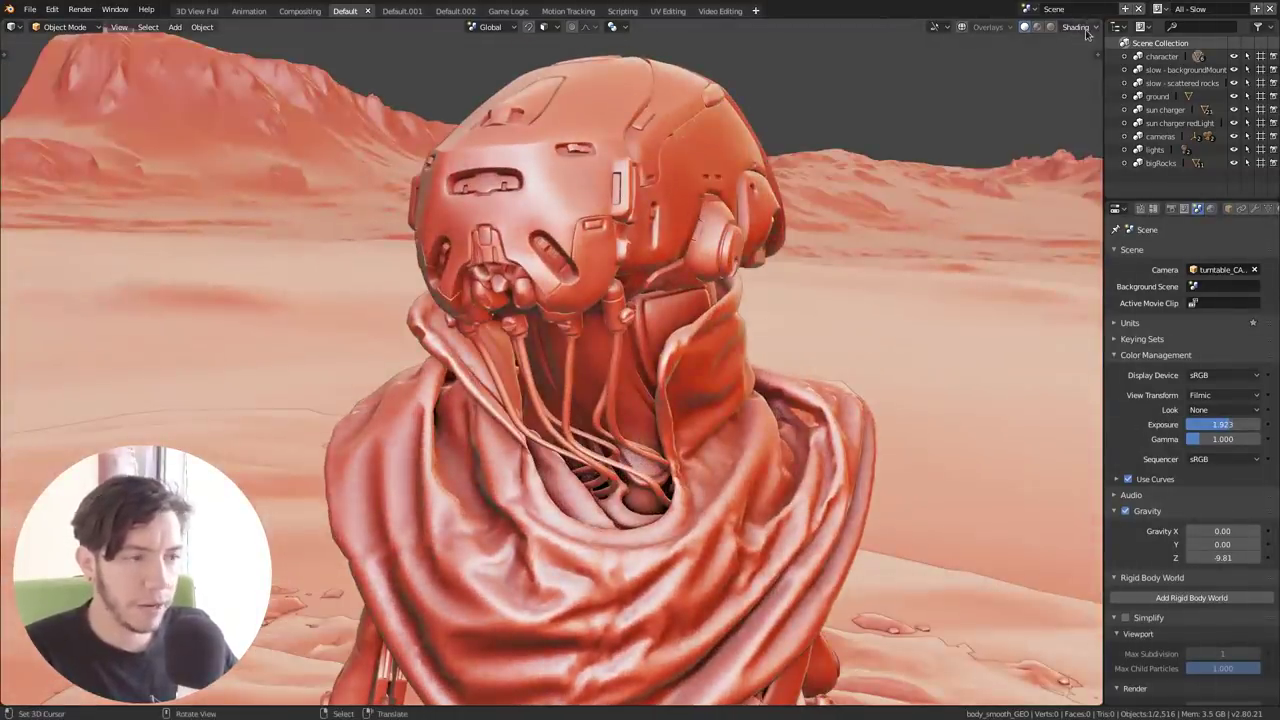
Step: Apply the shiny red metallic matcap to the scene
left_click(1076, 27)
left_click(1067, 95)
left_click(1113, 188)
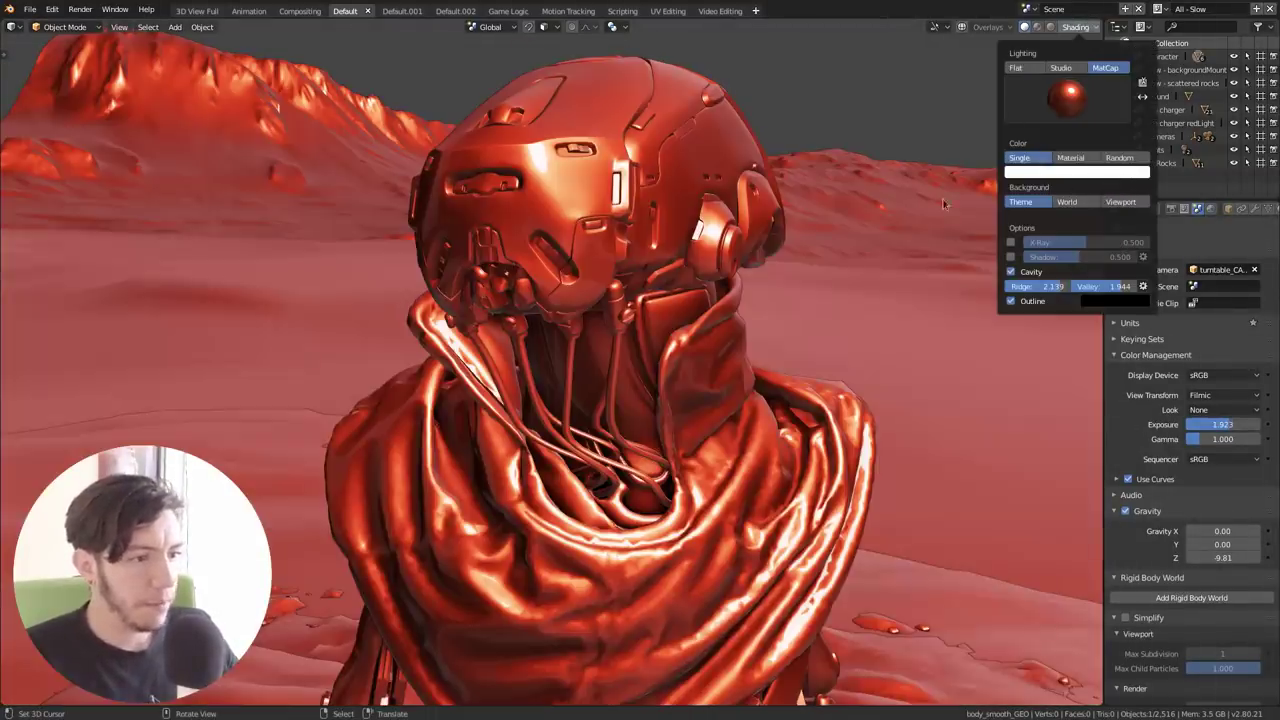
Step: Apply the black-and-white toon matcap and view the robot's head
left_click(1067, 95)
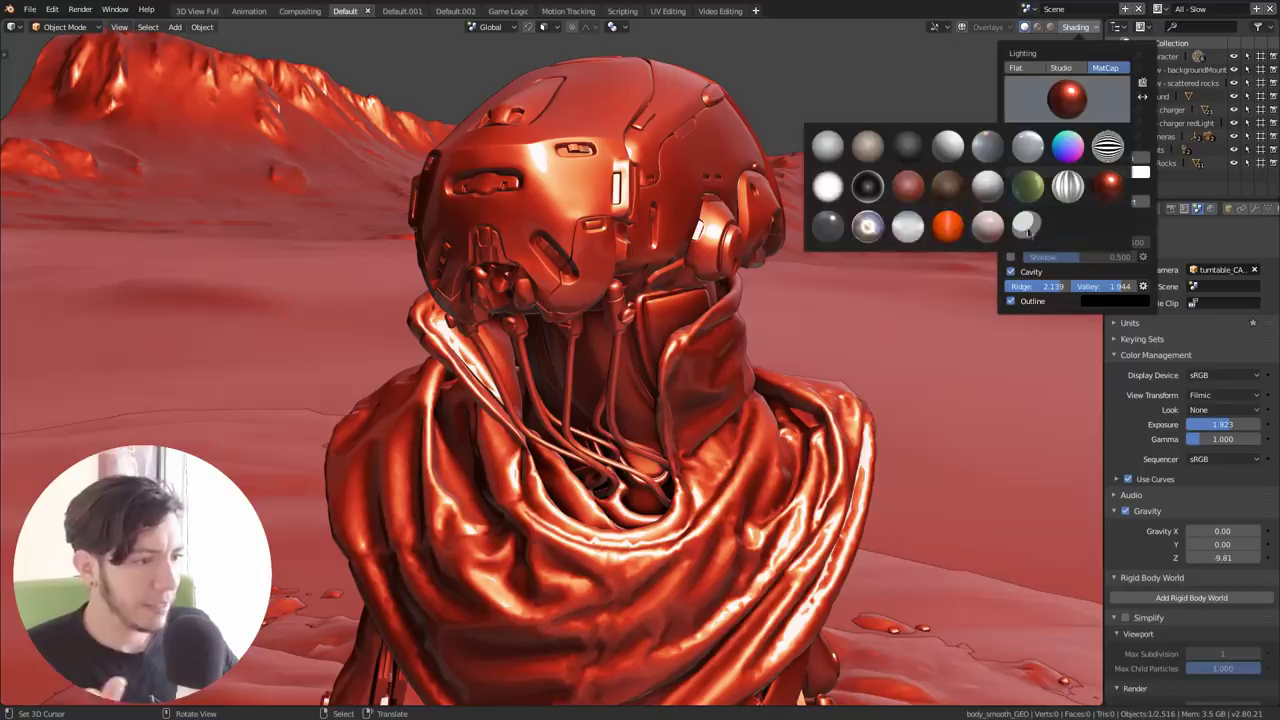
left_click(1026, 226)
mouse_move(732, 369)
middle_mouse_down()
mouse_move(668, 408)
mouse_move(560, 388)
mouse_move(700, 390)
mouse_move(730, 360)
middle_mouse_up()
Step: Enable the Shadow option with the toon matcap and examine the robot's cape and body
left_click(1076, 27)
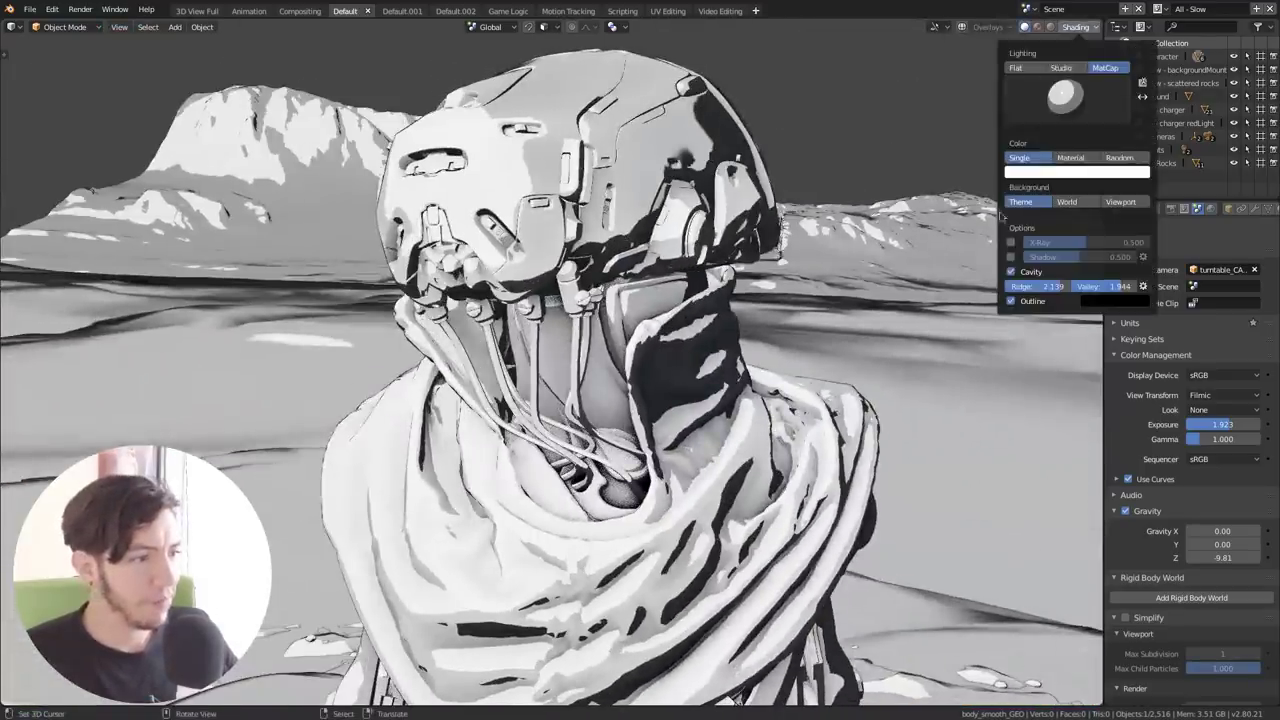
left_click(1011, 257)
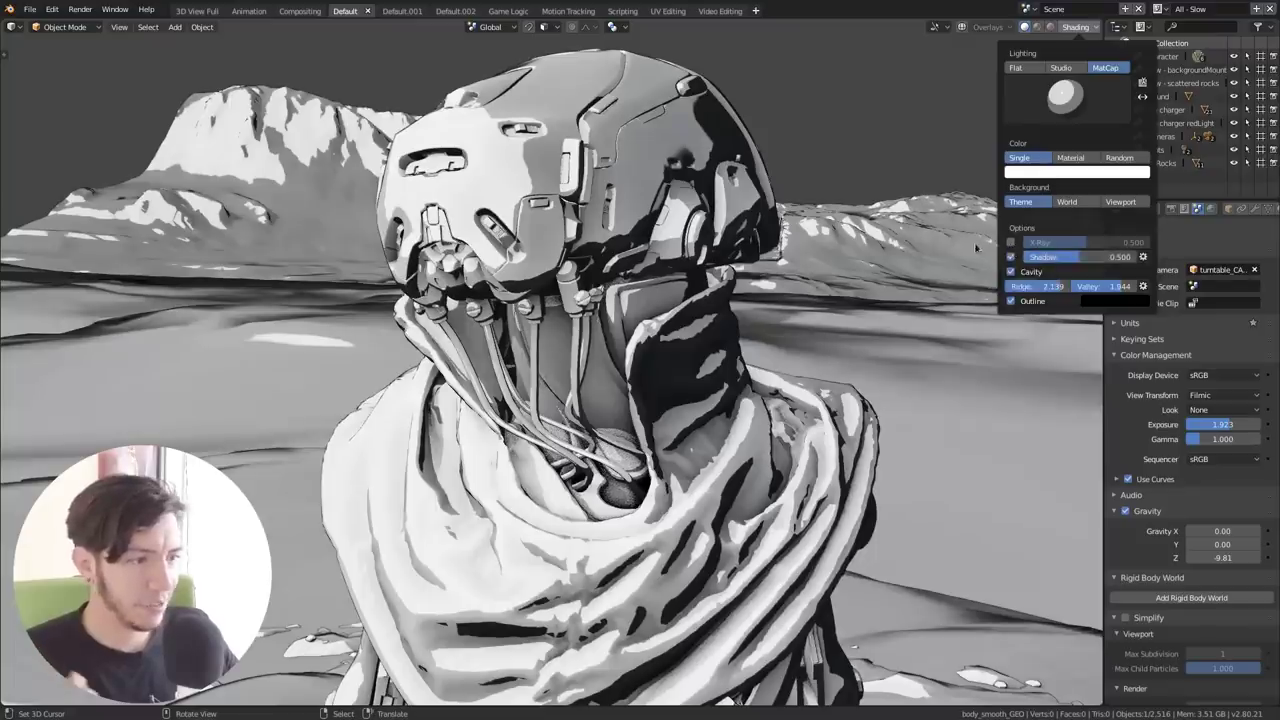
scroll(724, 366, "down", 6)
mouse_move(724, 366)
middle_mouse_down()
mouse_move(590, 467)
mouse_move(630, 420)
mouse_move(720, 360)
middle_mouse_up()
scroll(630, 420, "up", 5)
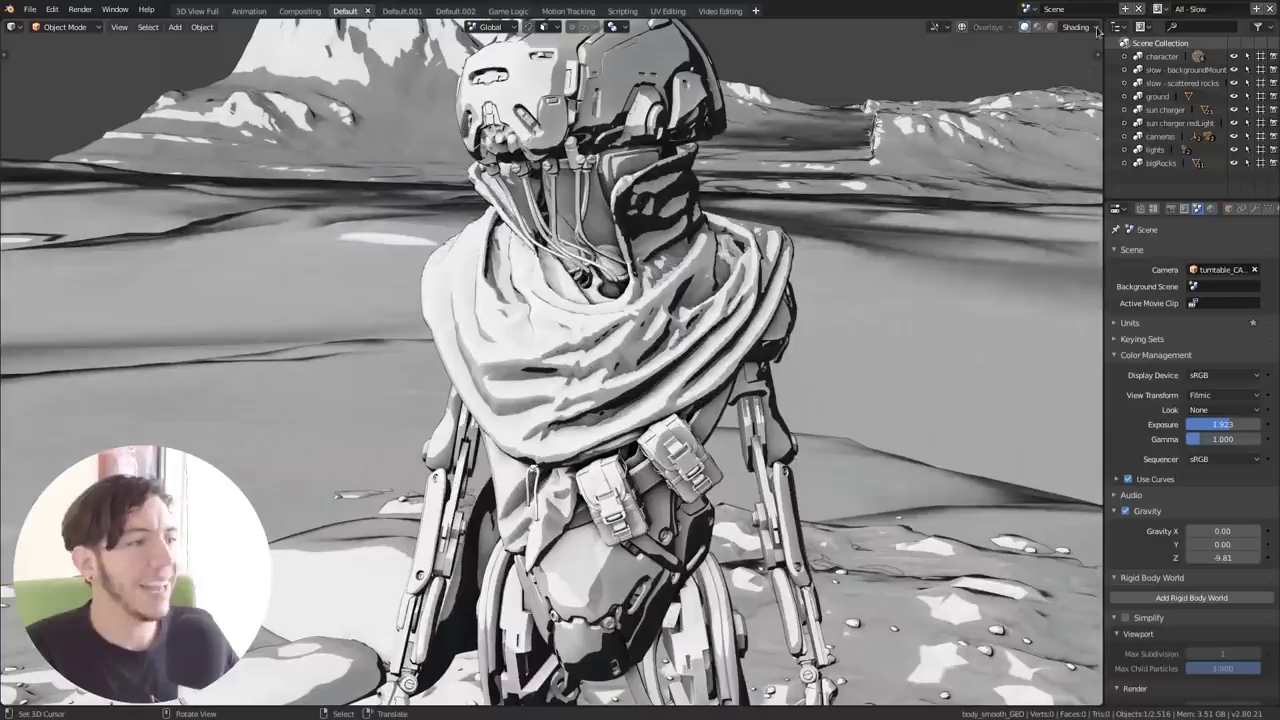
Step: Switch the viewport lighting to Studio for comparison and view the robot's head and cape
left_click(1097, 28)
left_click(1060, 67)
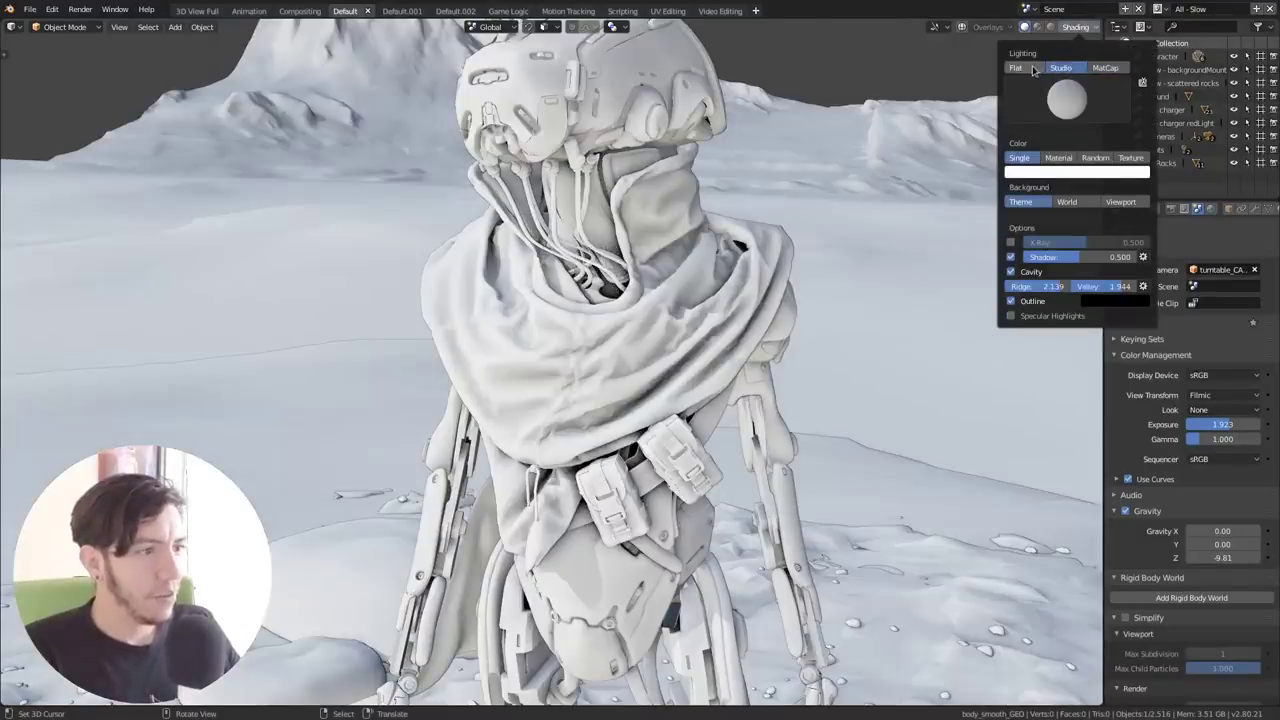
middle_click_drag(761, 267, 755, 335, "shift")
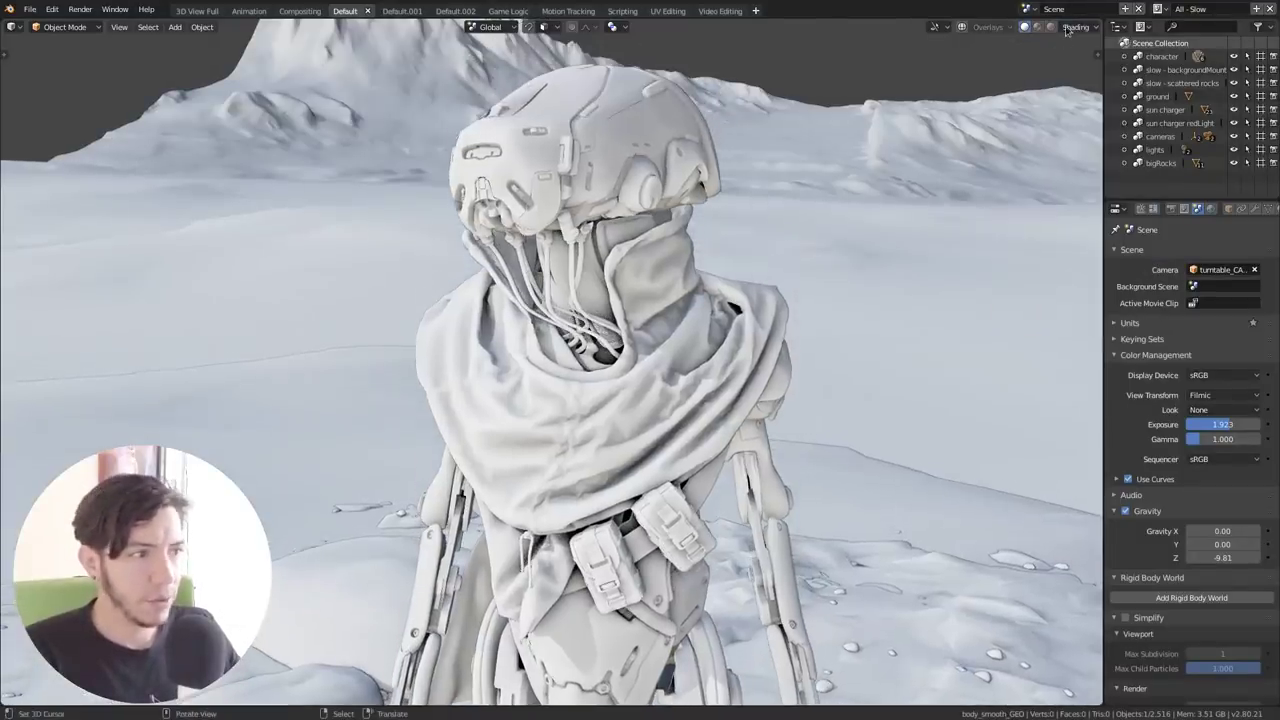
Step: Set the lighting back to MatCap, choose the white matcap with dark edges and view the robot from another angle
left_click(1074, 27)
left_click(1105, 67)
left_click(1062, 97)
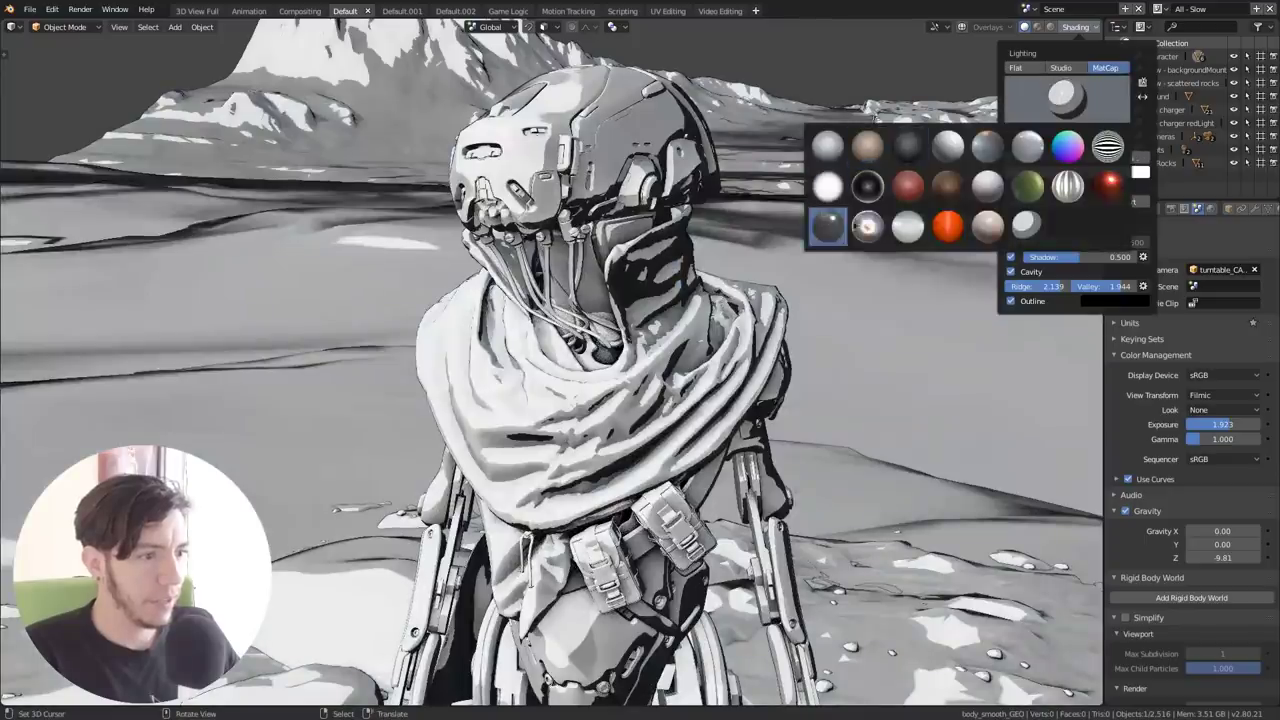
left_click(828, 186)
middle_click_drag(800, 300, 697, 287)
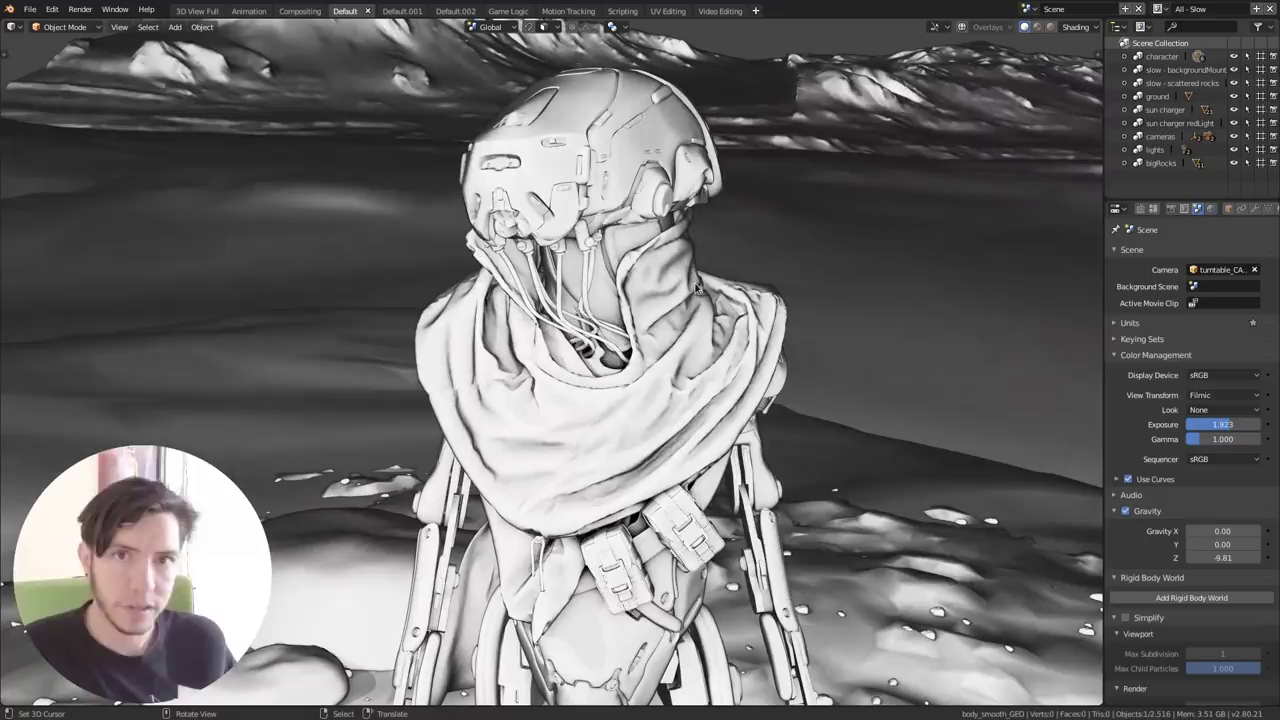
Step: Open the studio light preferences and install thumbnail.png as a custom MatCap
left_click(1075, 29)
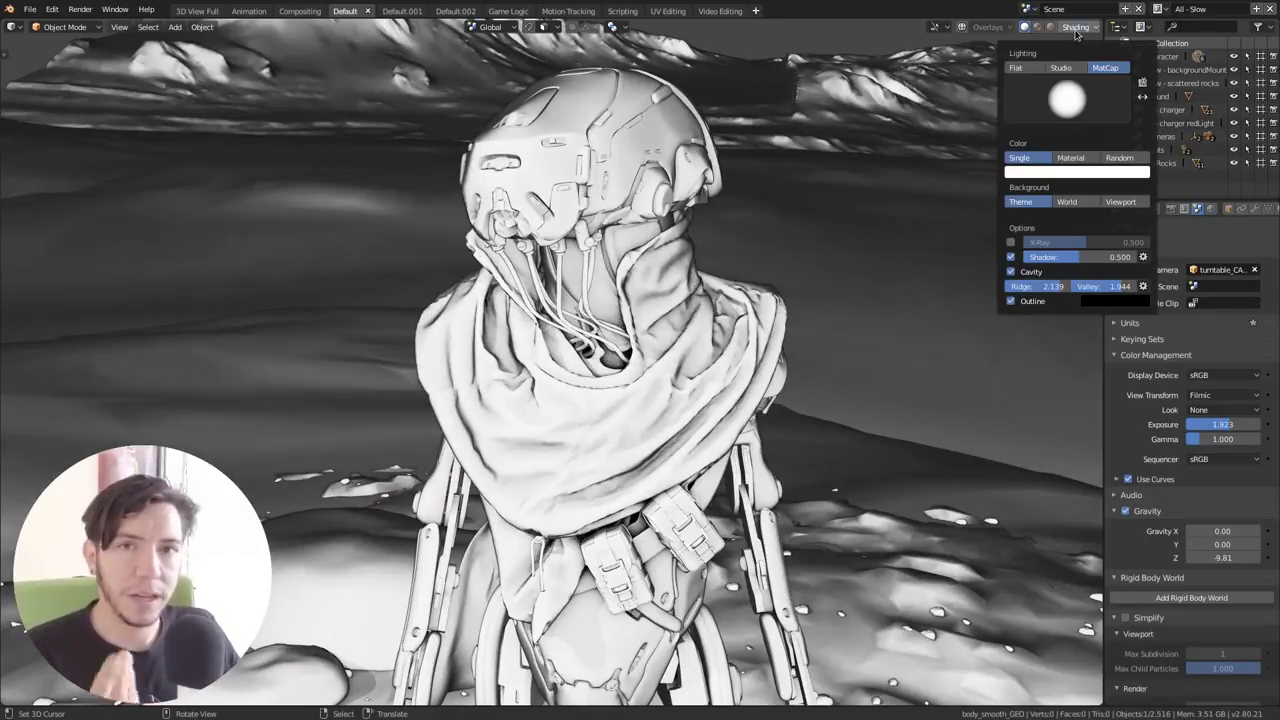
left_click(1142, 83)
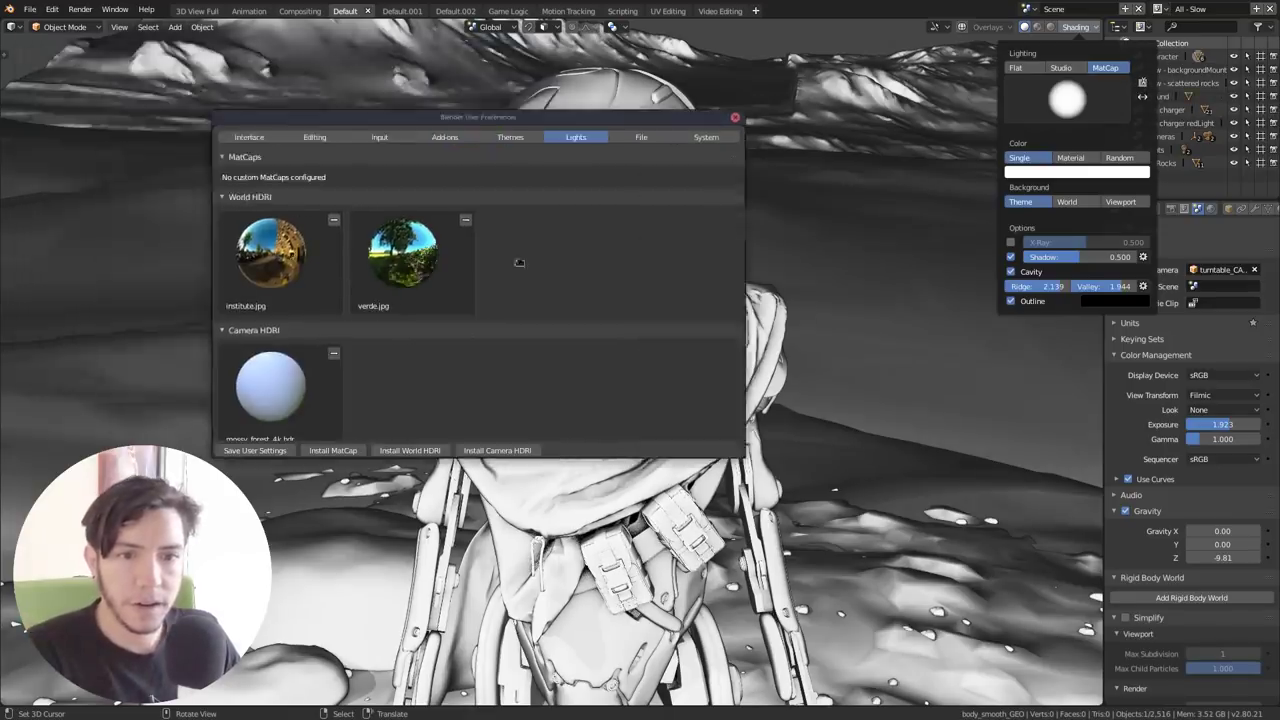
left_click(333, 451)
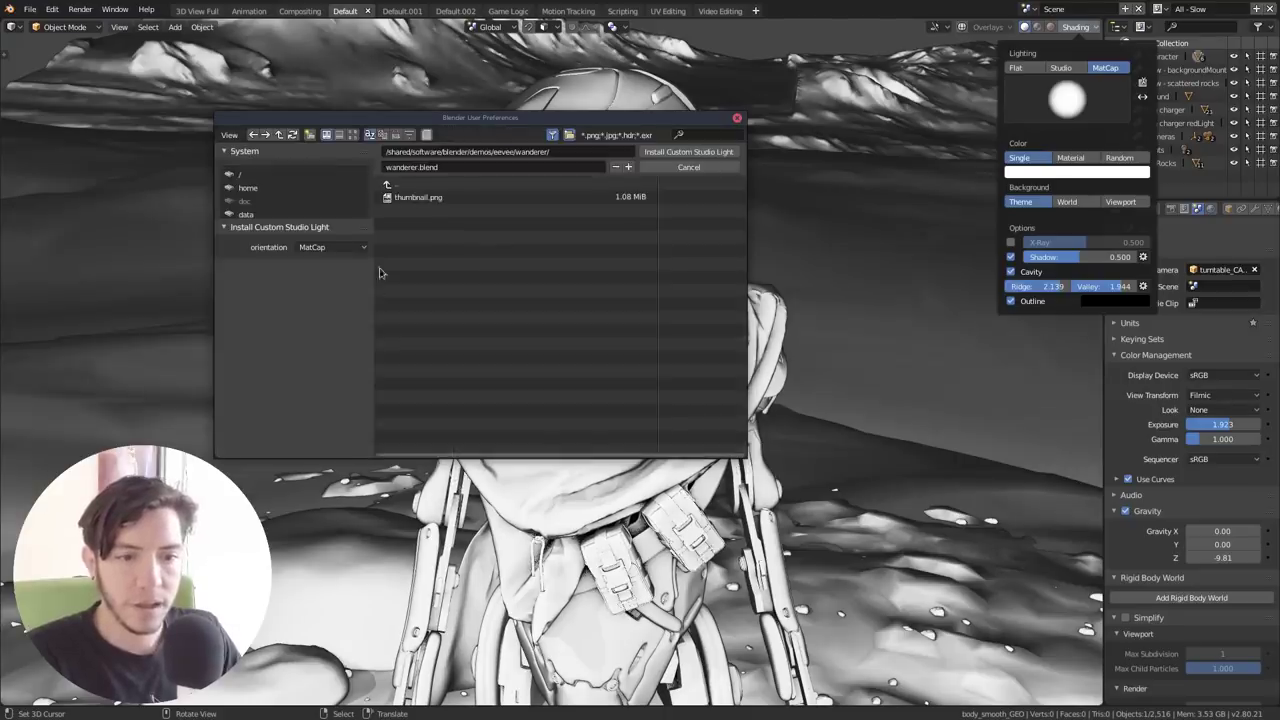
left_click(428, 199)
left_click(698, 153)
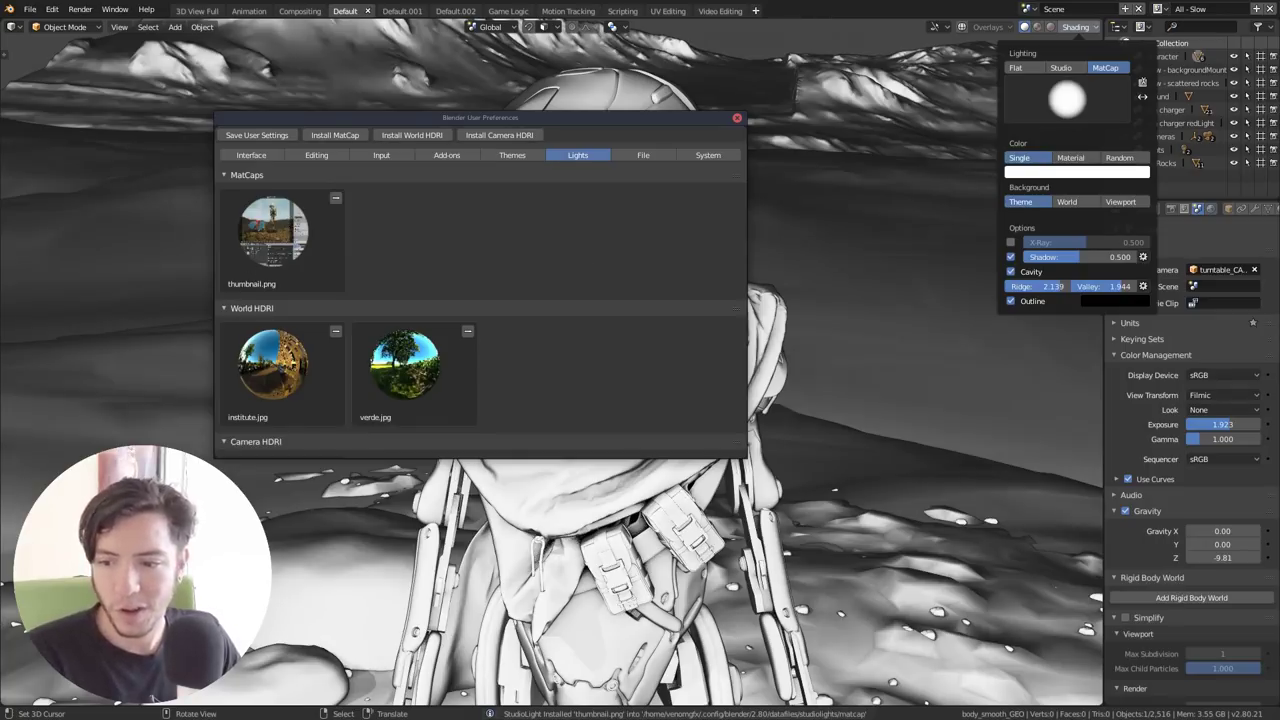
Step: Switch to Chrome, browse the "Call for Content: MatCaps" forum thread and return to Blender
key("super")
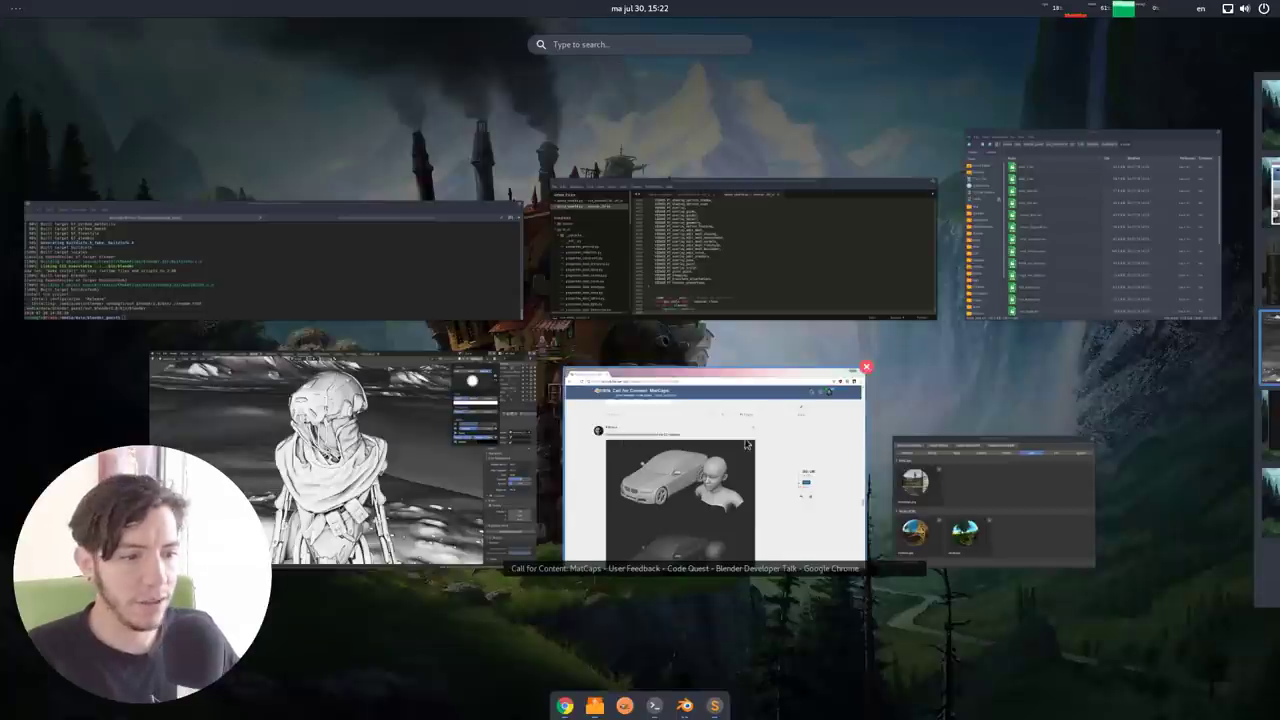
left_click(740, 440)
scroll(799, 361, "up", 5)
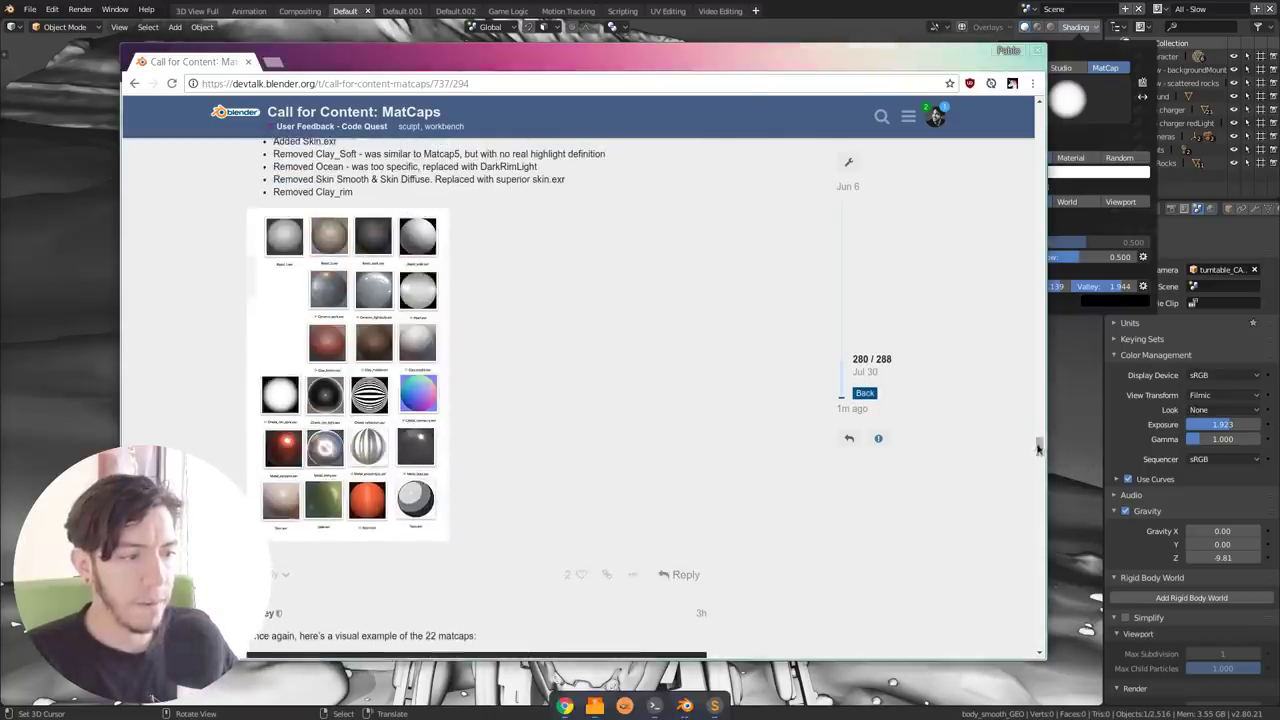
mouse_move(1037, 446)
left_mouse_down()
mouse_move(1029, 223)
mouse_move(992, 138)
left_mouse_up()
left_click(104, 254)
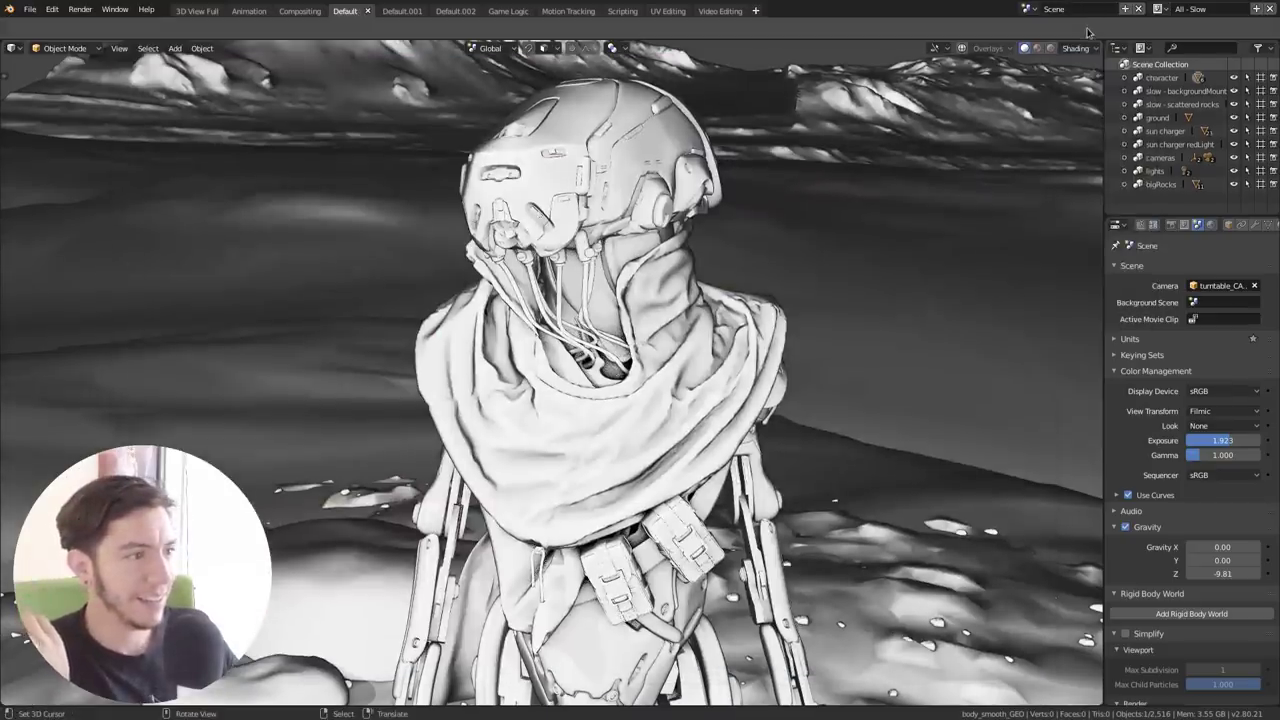
Step: Choose the green MatCap for the viewport and view the robot full-length within the landscape
left_click(1080, 49)
left_click(1067, 121)
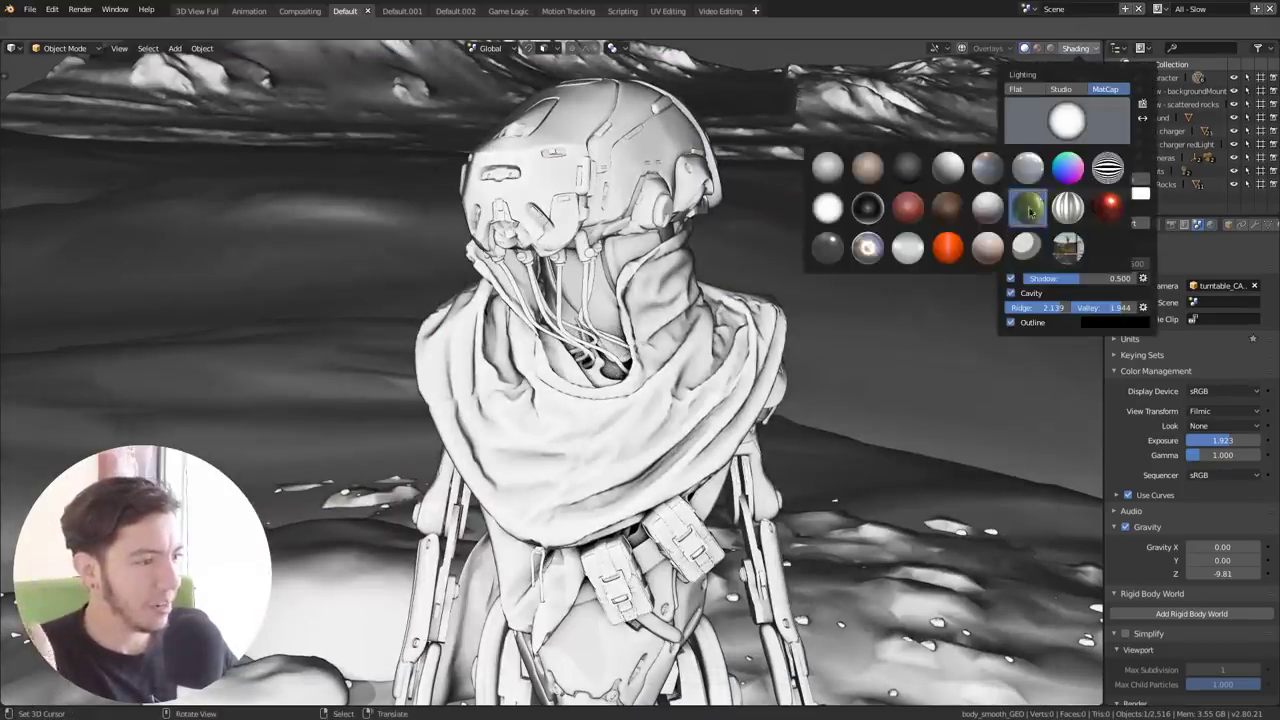
left_click(1027, 209)
middle_click_drag(785, 414, 280, 316)
mouse_move(694, 382)
middle_mouse_down()
mouse_move(769, 383)
mouse_move(722, 384)
mouse_move(738, 380)
middle_mouse_up()
scroll(720, 423, "down", 5)
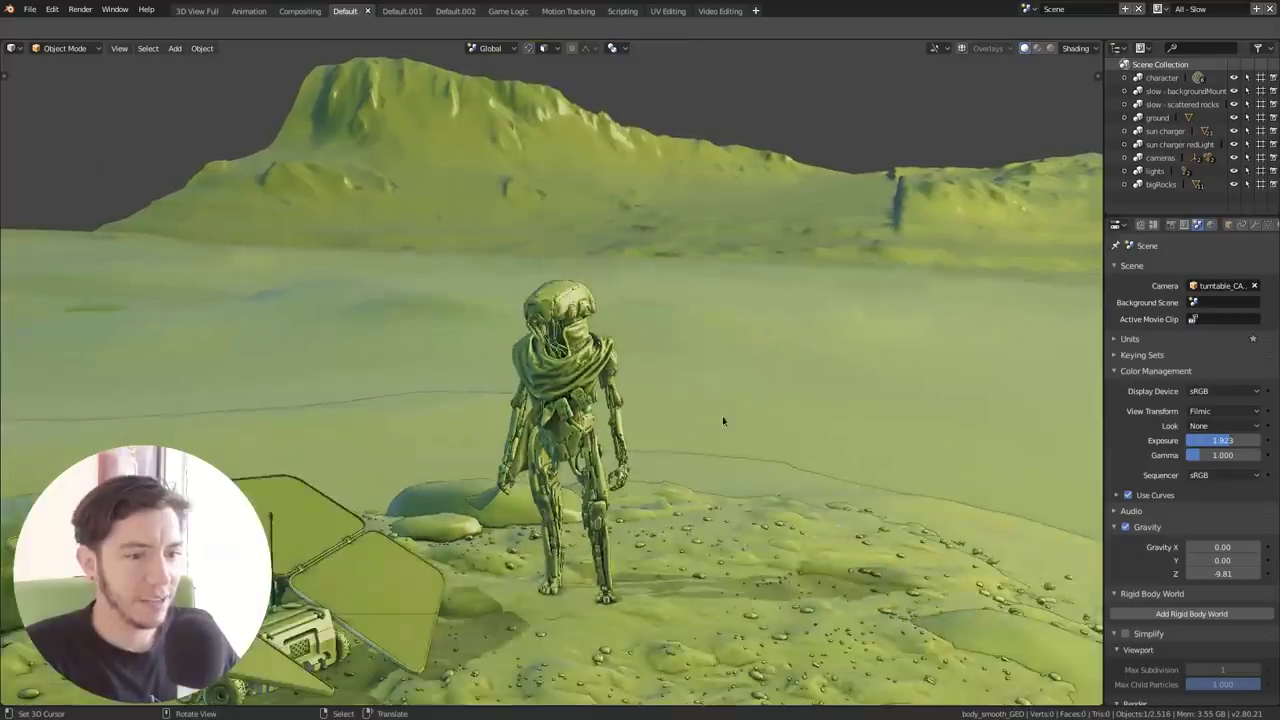
scroll(704, 425, "up", 2)
scroll(737, 402, "up", 2)
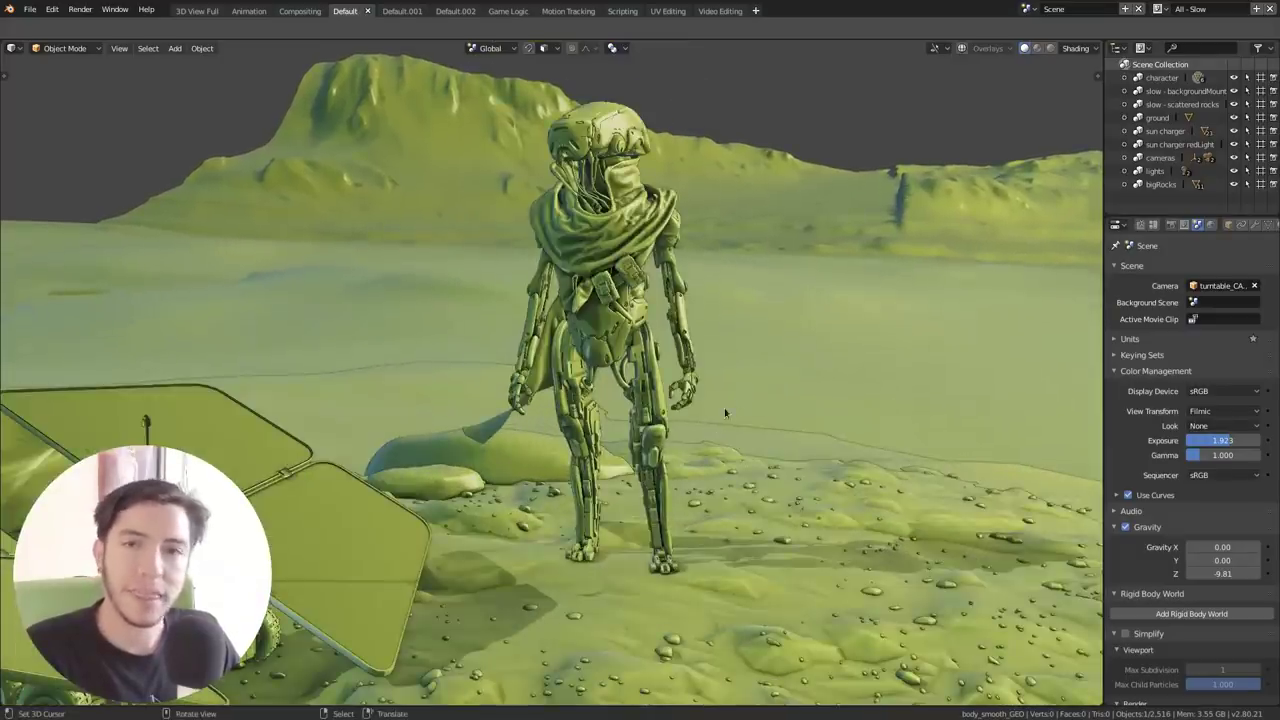
Step: Switch to Chrome, go back through the MatCaps forum thread to the red car paint comparison, and return to Blender
key("super")
left_click(766, 477)
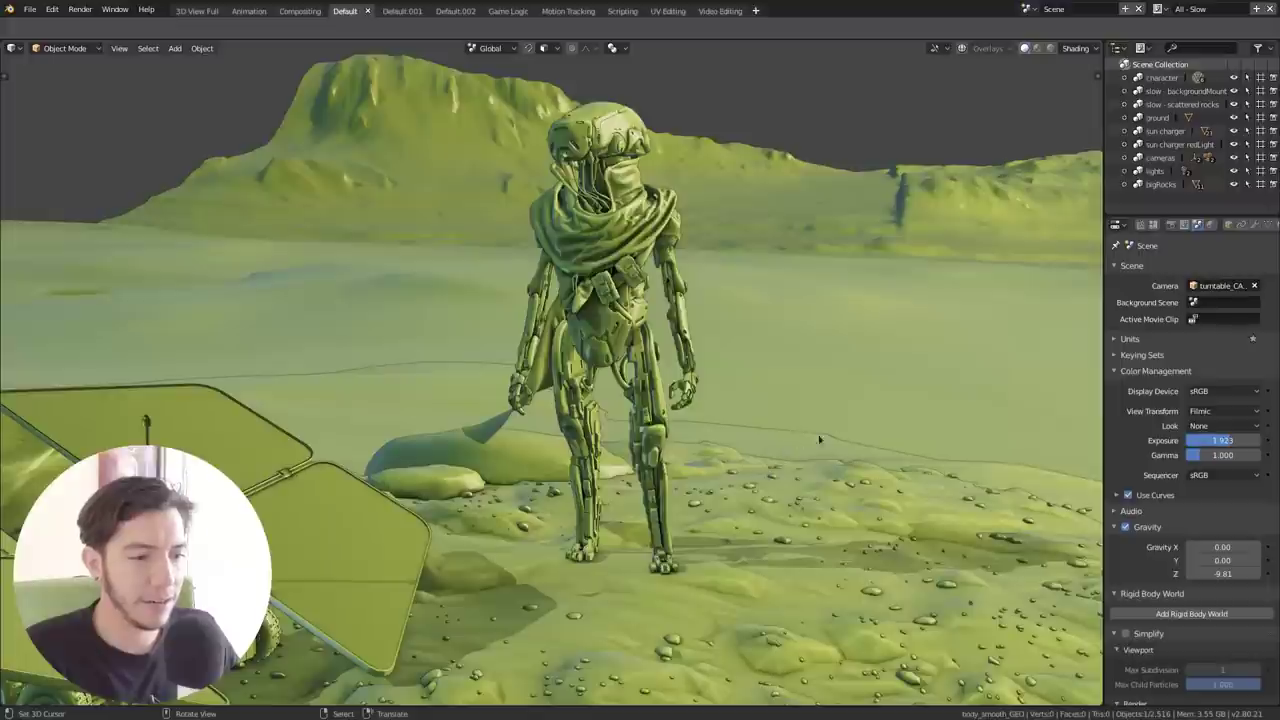
scroll(951, 423, "up", 4)
scroll(960, 407, "up", 10)
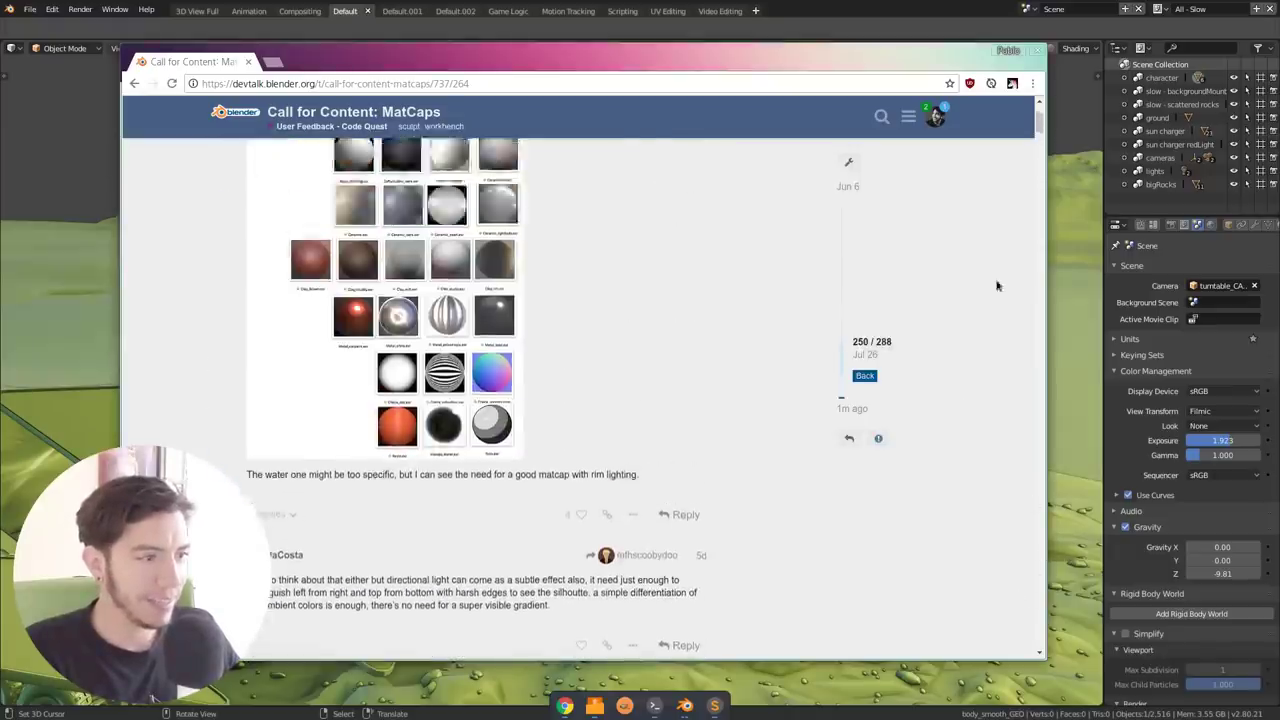
left_click_drag(1042, 168, 1034, 127)
scroll(600, 291, "up", 10)
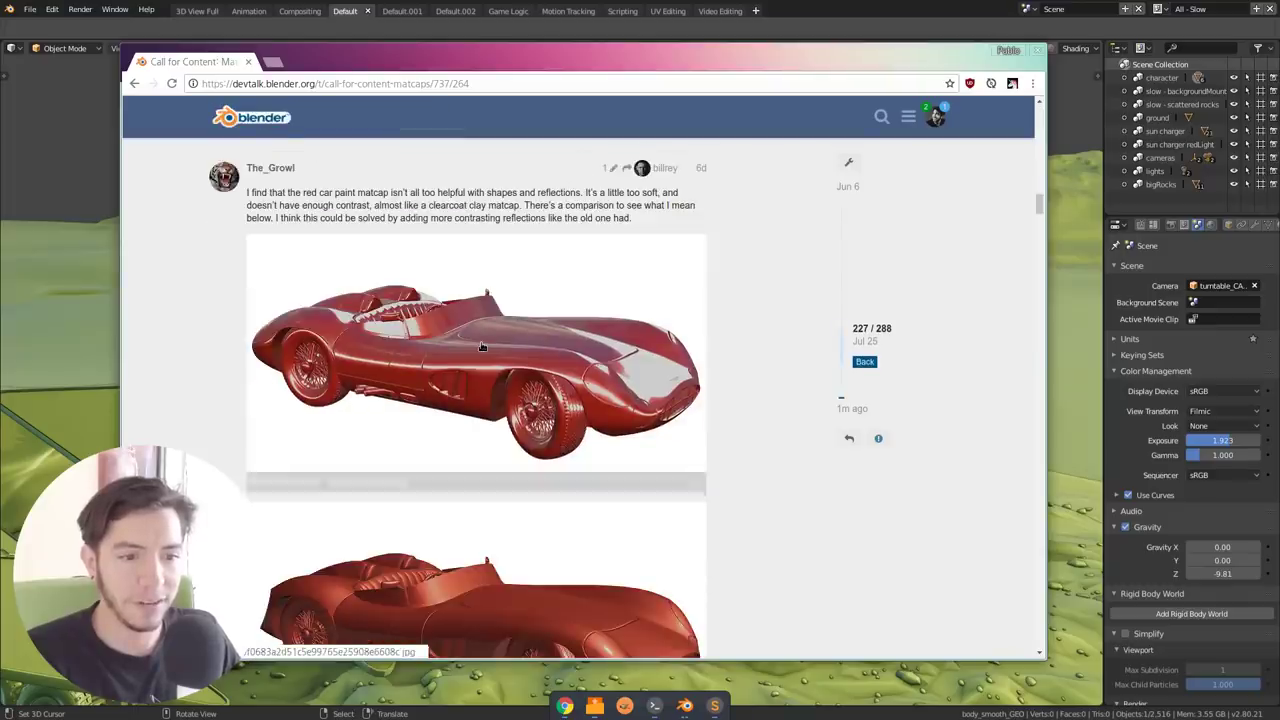
left_click(112, 286)
Step: Apply the custom photo MatCap installed from thumbnail.png to the robot scene
middle_click_drag(756, 215, 697, 374)
scroll(677, 310, "up", 4)
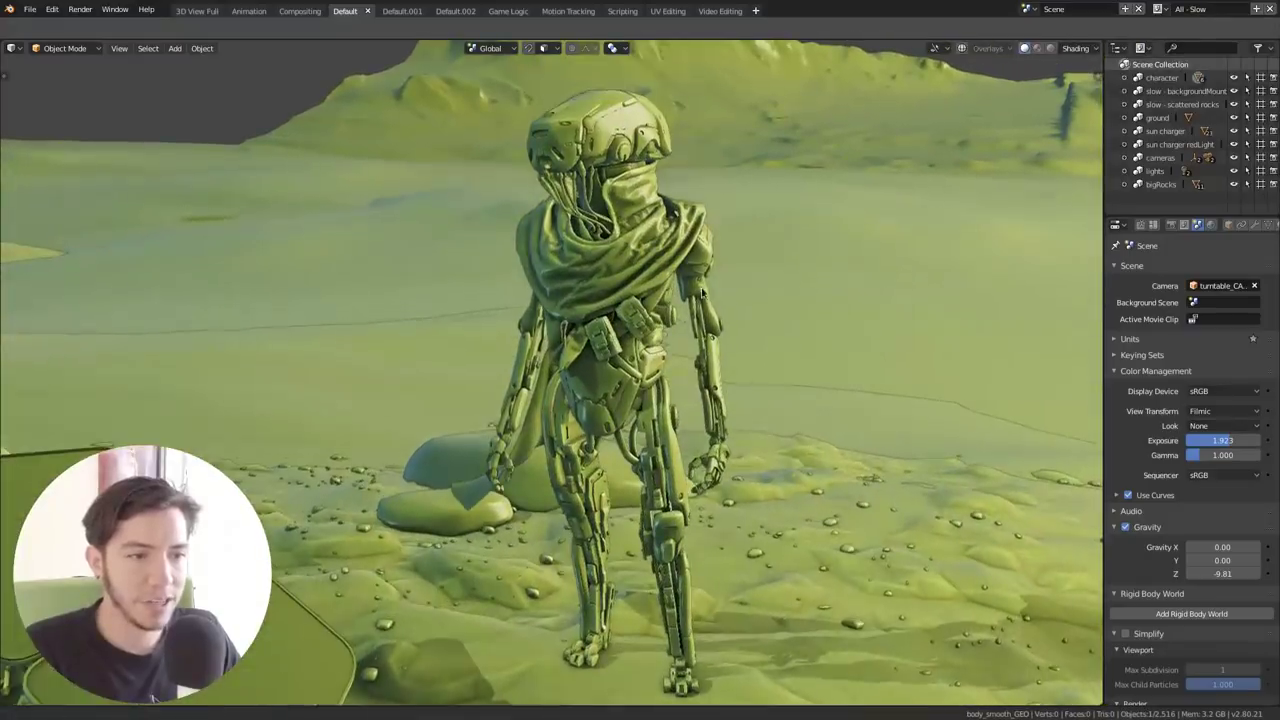
left_click(1076, 48)
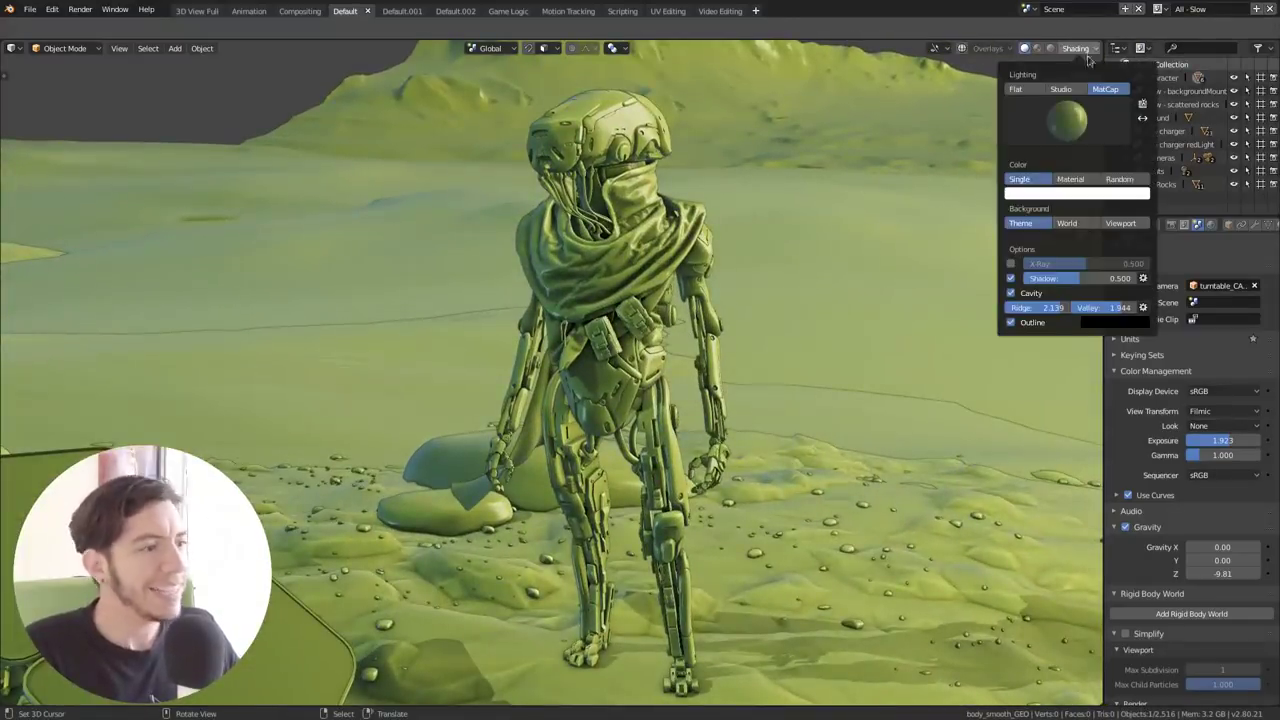
left_click(1105, 89)
left_click(1070, 120)
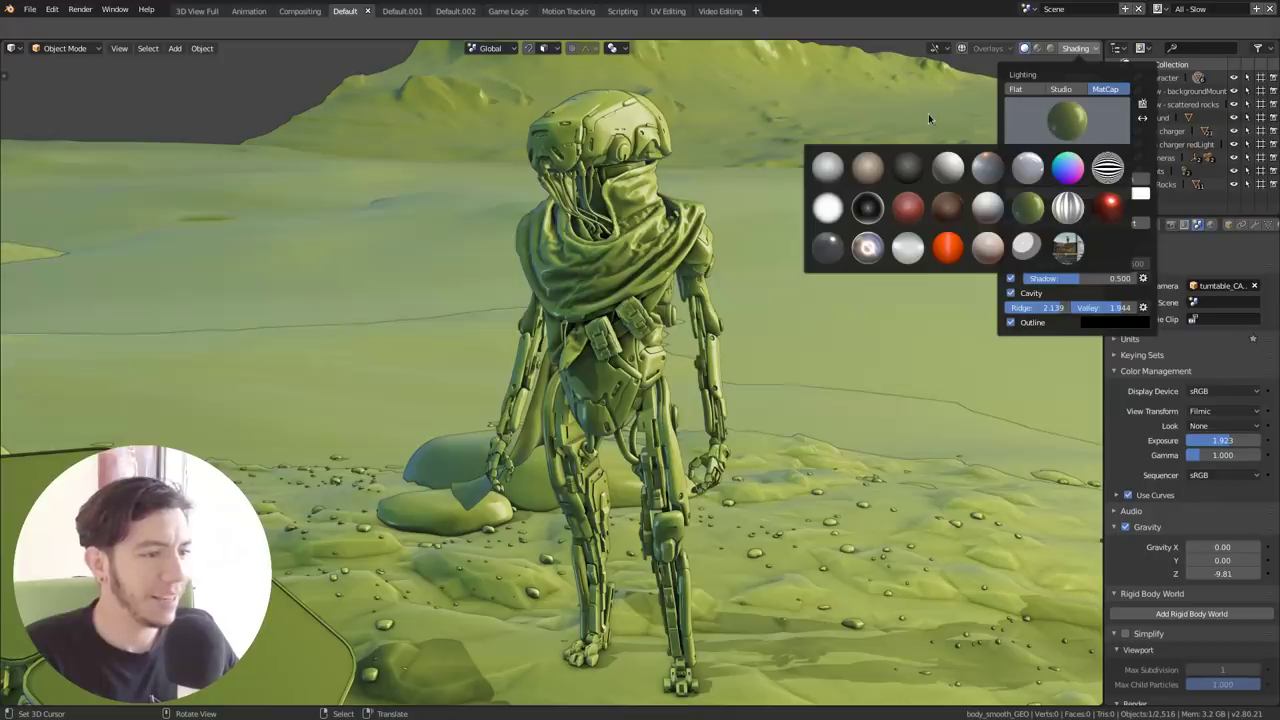
left_click(1067, 245)
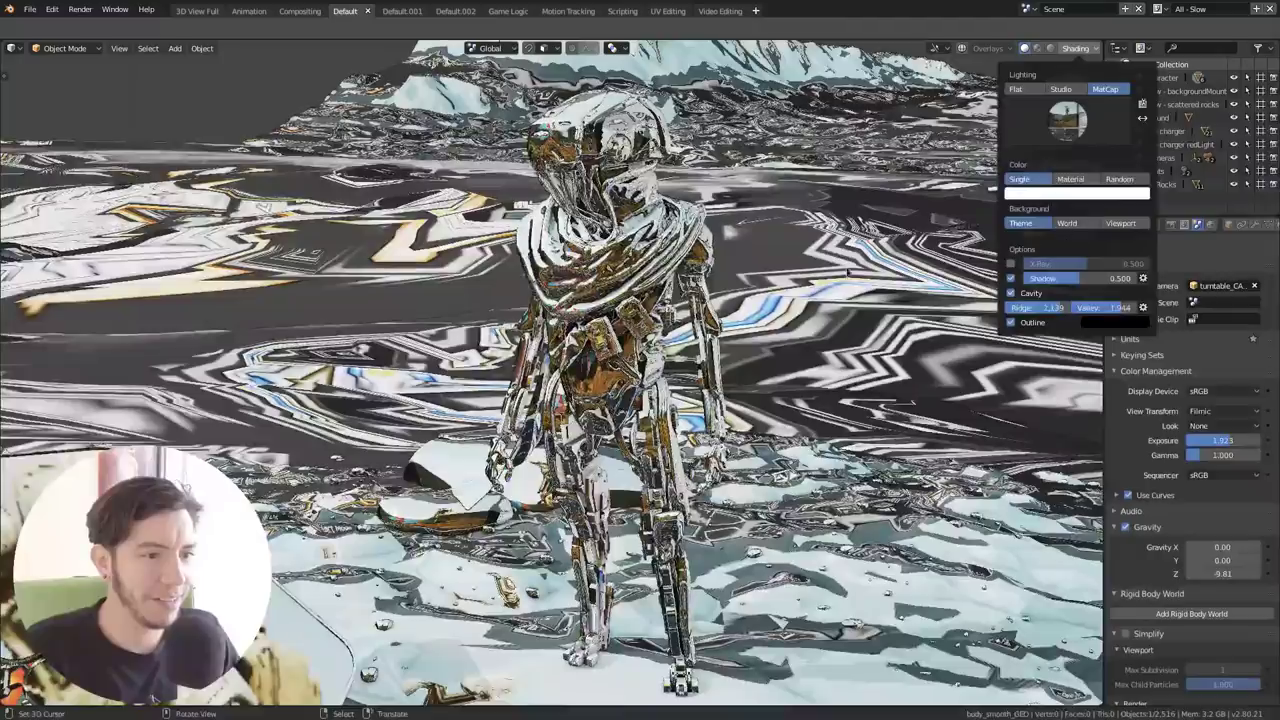
middle_click_drag(736, 291, 754, 356)
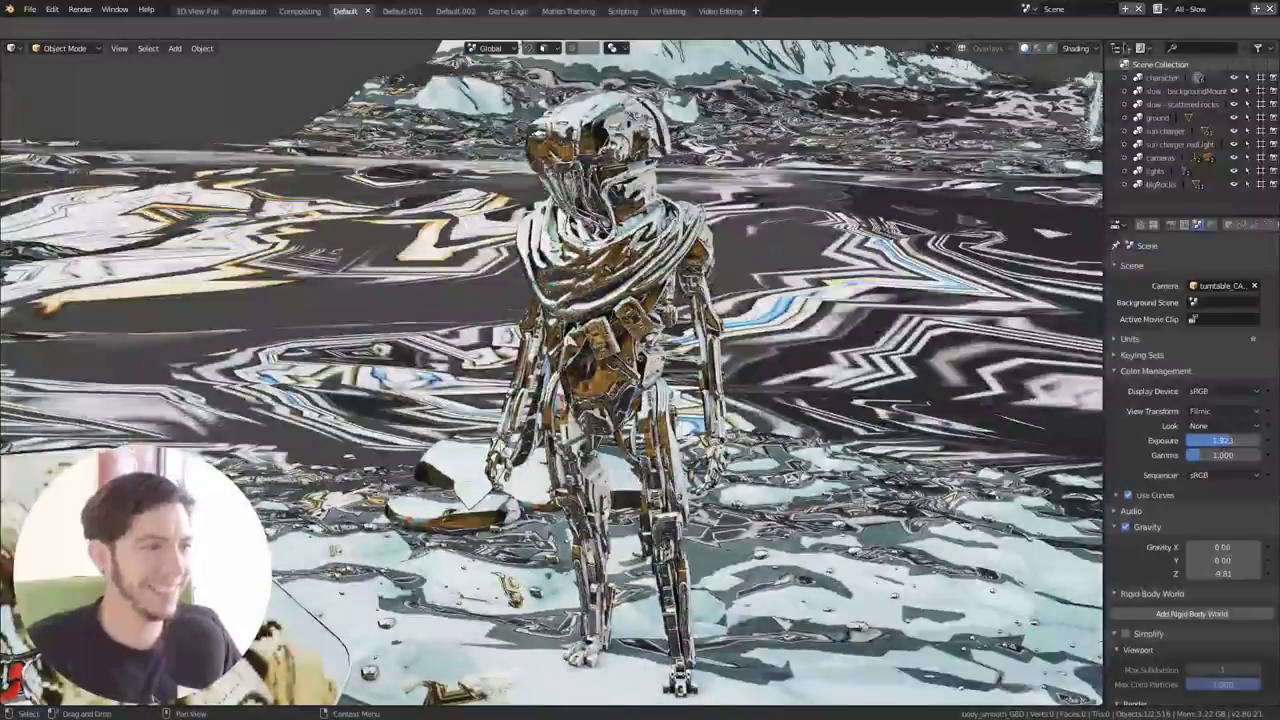
Step: Choose the brown clay MatCap and view the robot's head and cape up close
left_click(1076, 48)
left_click(1067, 120)
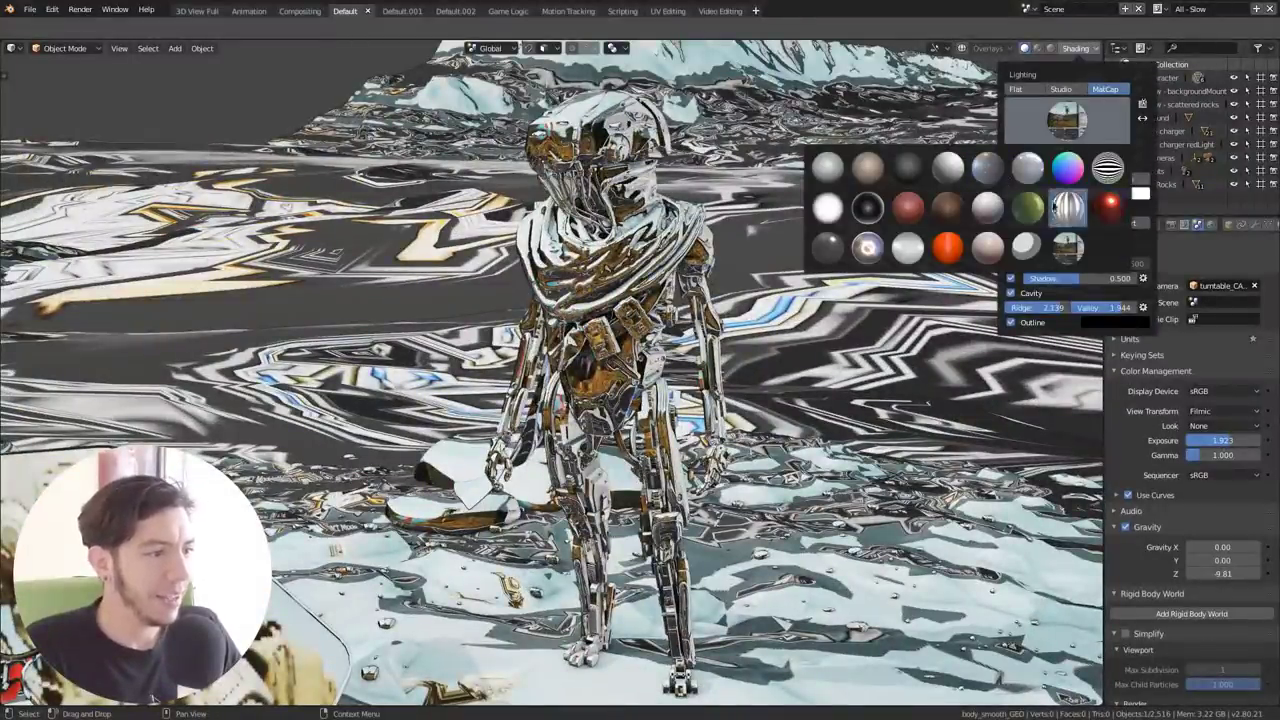
left_click(948, 206)
middle_click_drag(694, 196, 680, 286, "shift")
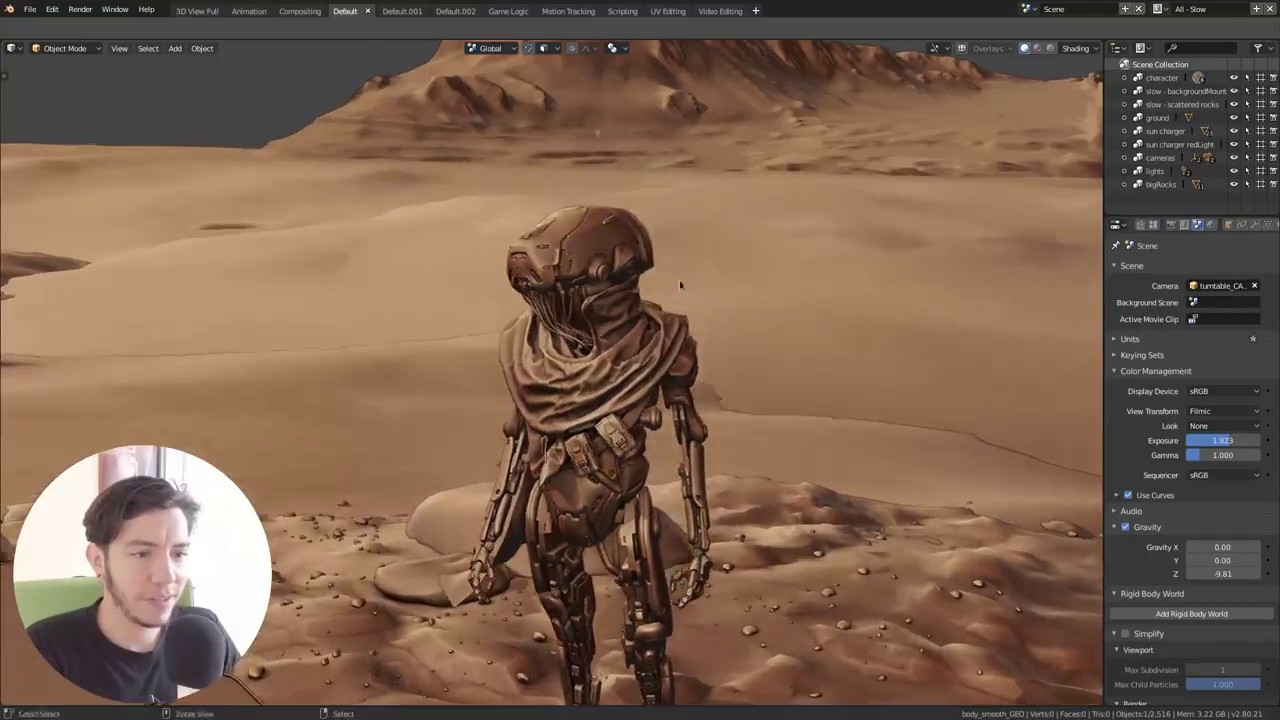
scroll(682, 288, "up", 4)
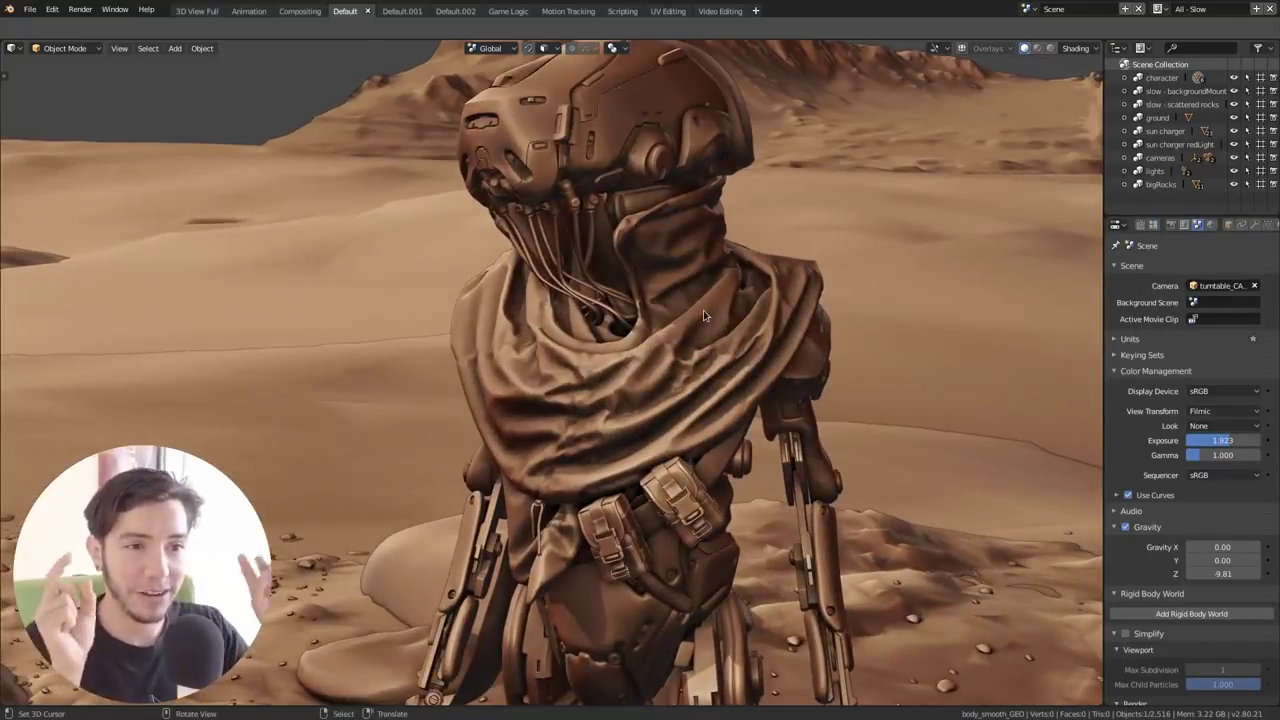